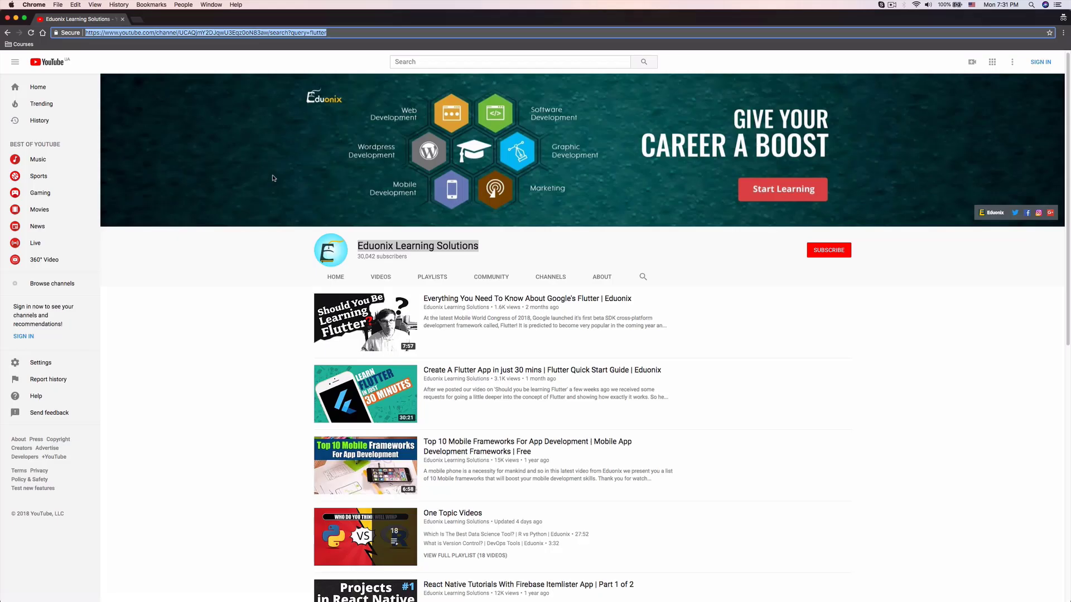
text(dart.com)
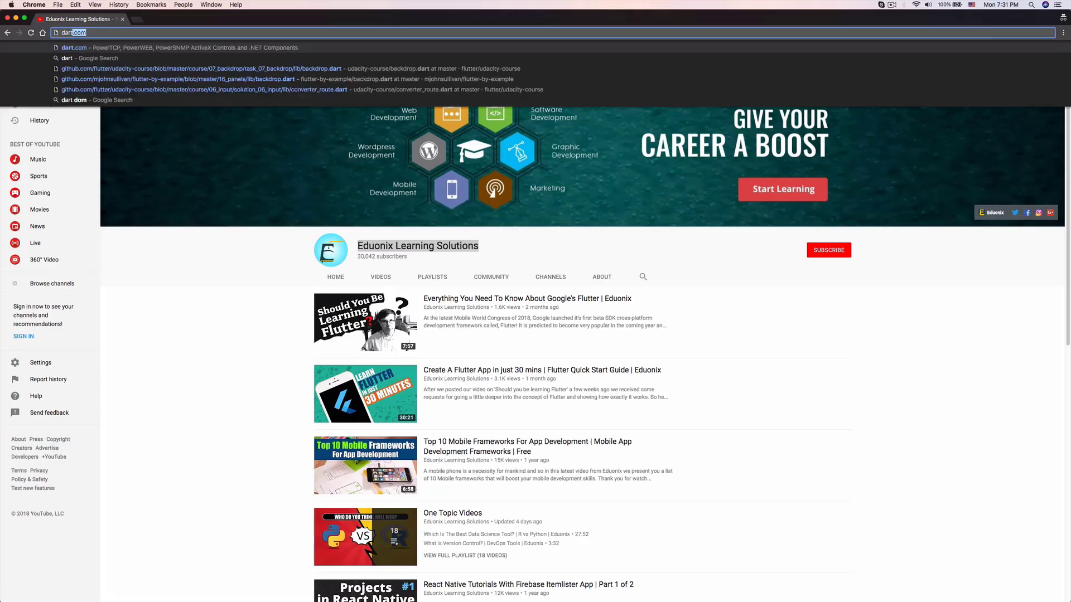
key(Return)
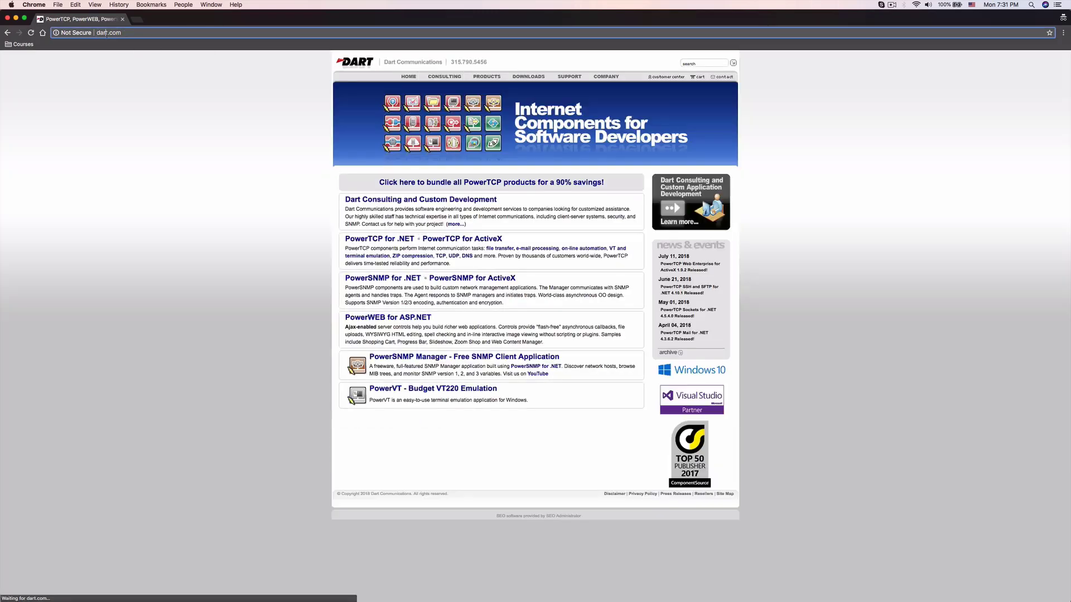
click(107, 35)
text(dart)
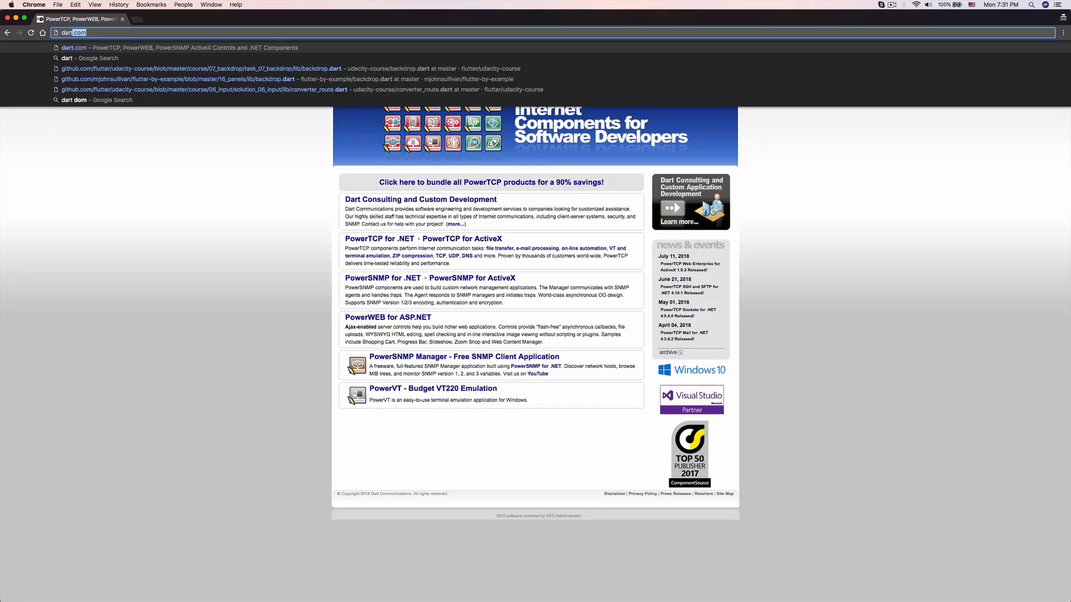
key(Delete)
key(Return)
click(124, 130)
Examine the Dart home page, including the full sample code box and the Why Dart section.
scroll(272, 201, down, 1)
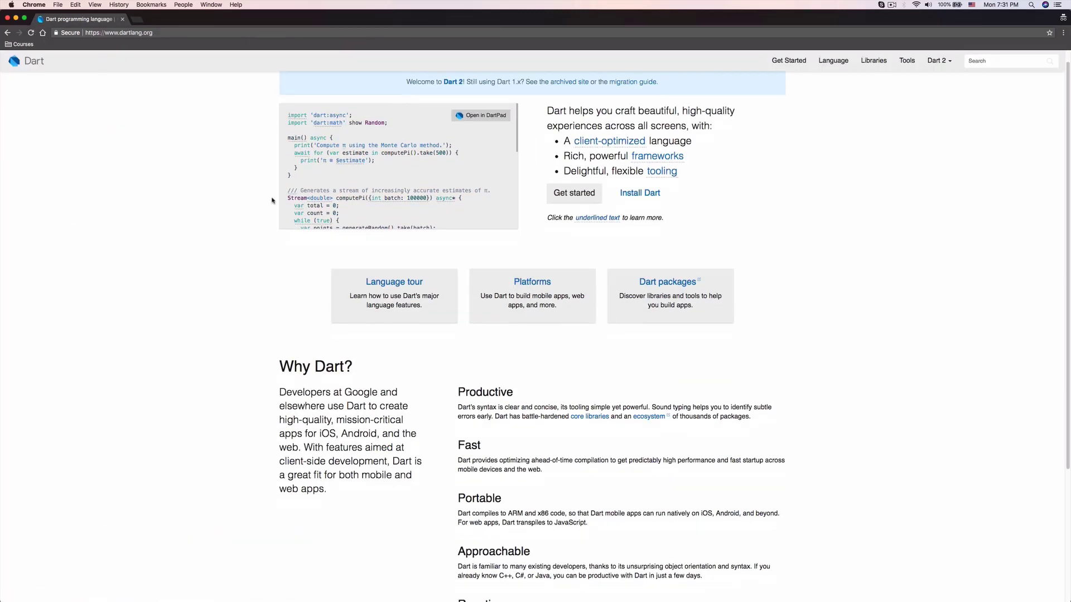
scroll(301, 195, up, 1)
scroll(346, 184, down, 5)
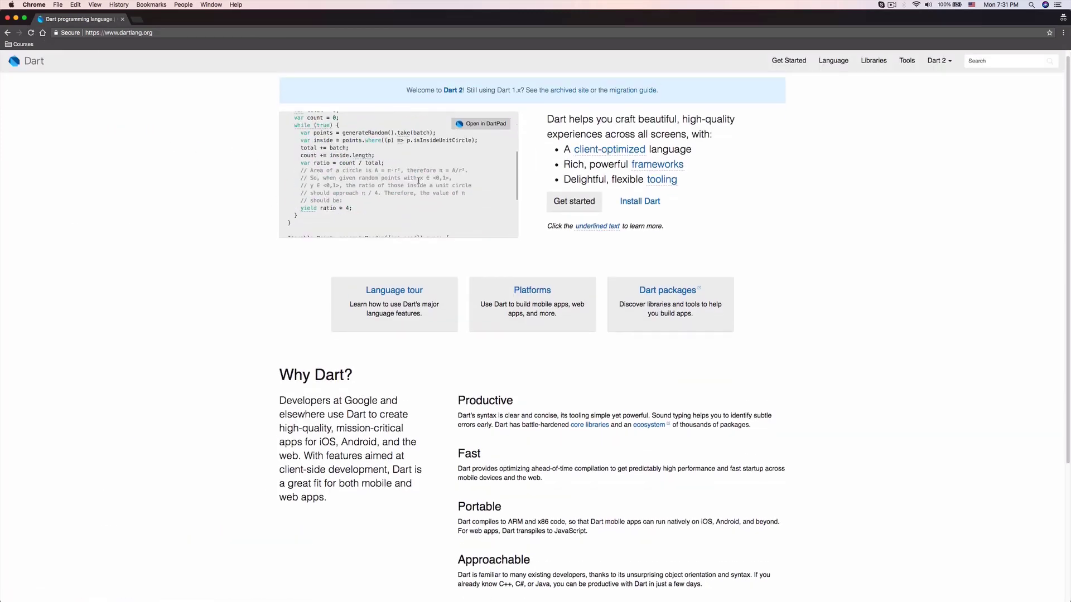
scroll(368, 181, up, 8)
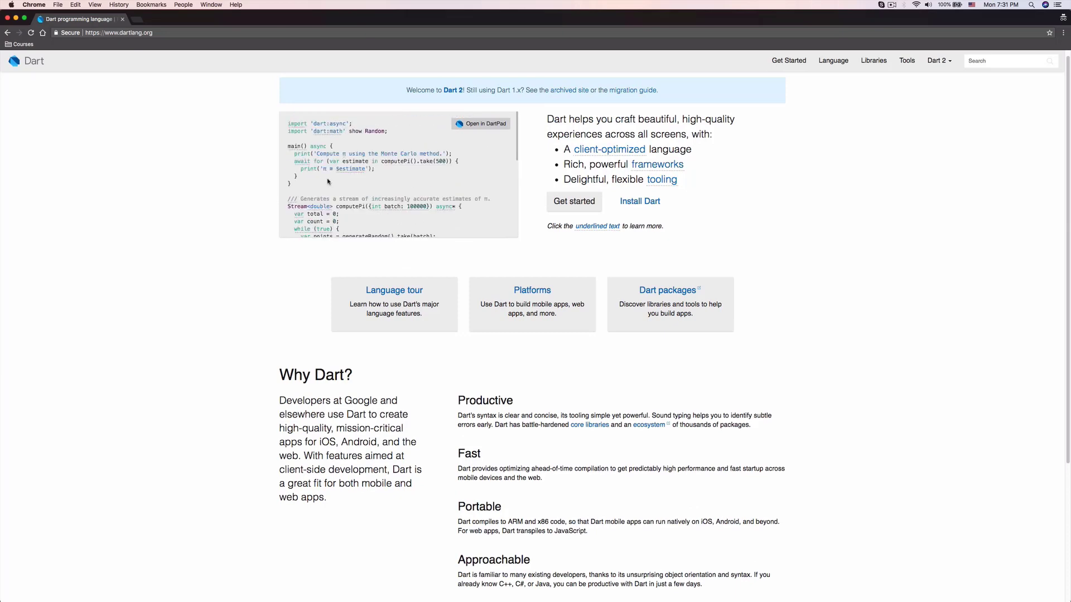
scroll(410, 179, down, 6)
scroll(219, 233, down, 2)
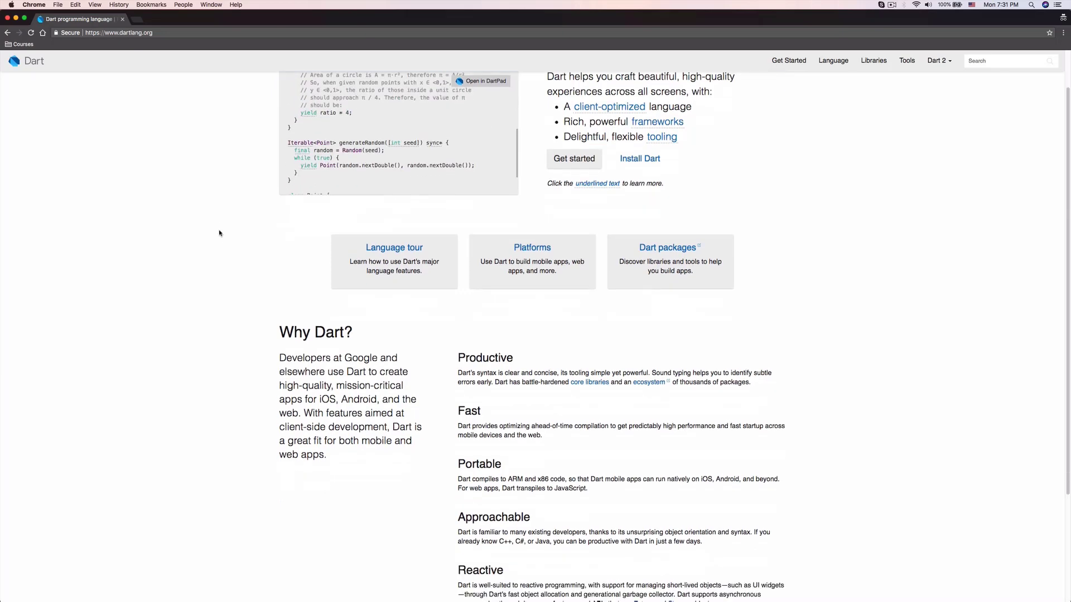
scroll(220, 227, down, 4)
scroll(239, 227, up, 6)
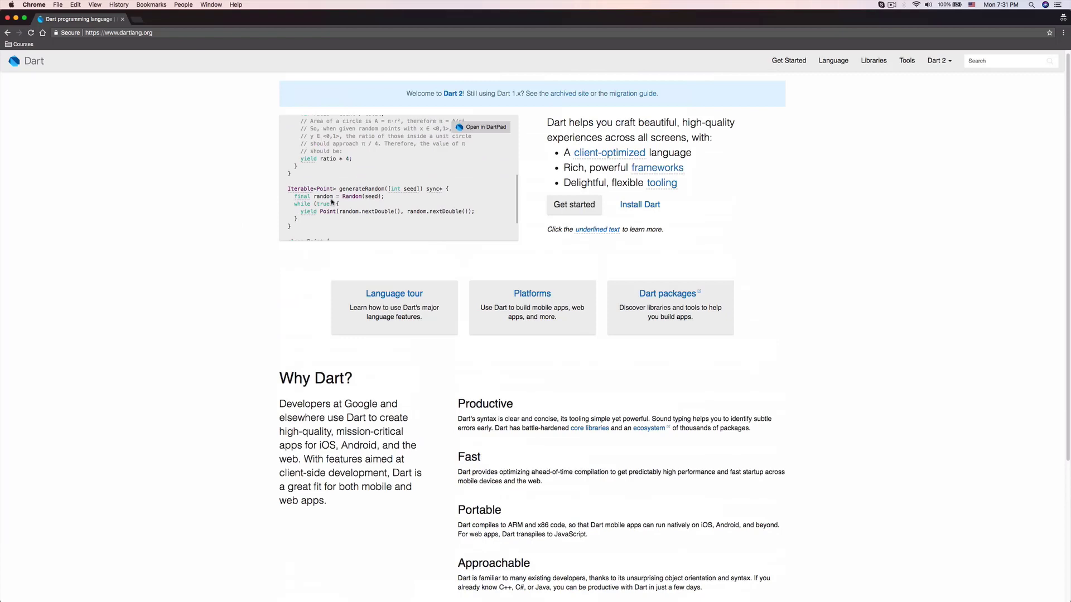
scroll(332, 202, up, 5)
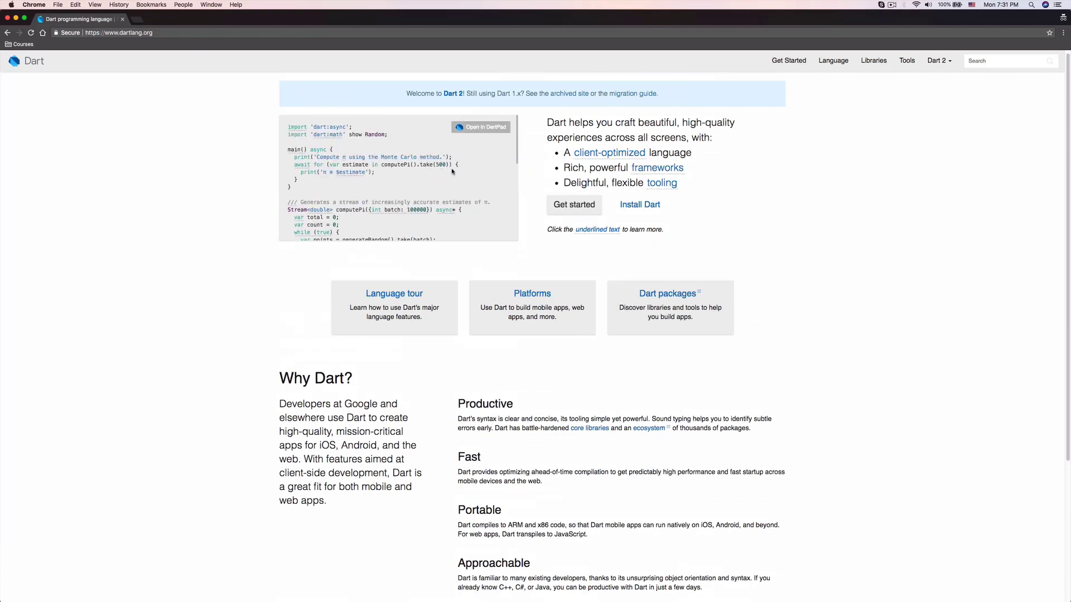
scroll(440, 168, down, 3)
scroll(658, 219, down, 2)
scroll(658, 219, up, 2)
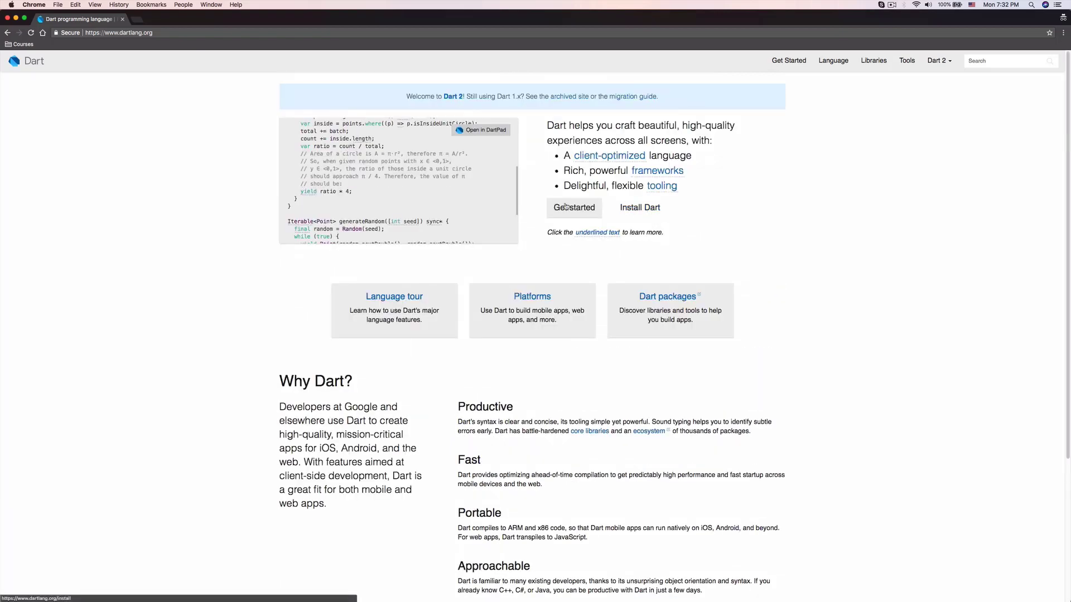
scroll(404, 157, up, 3)
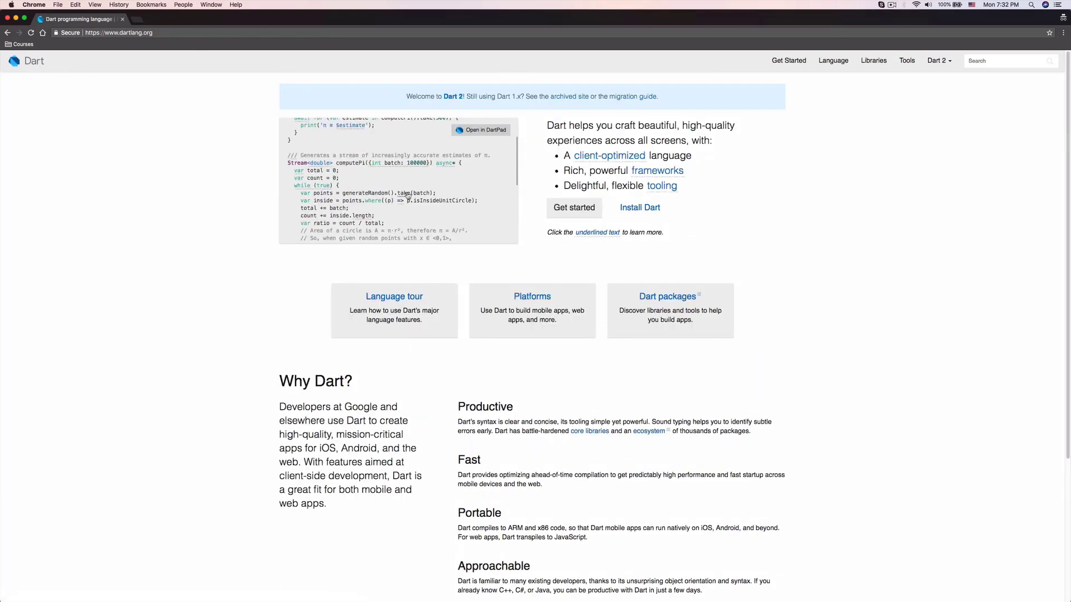
scroll(405, 188, down, 4)
scroll(406, 188, down, 3)
scroll(402, 188, up, 2)
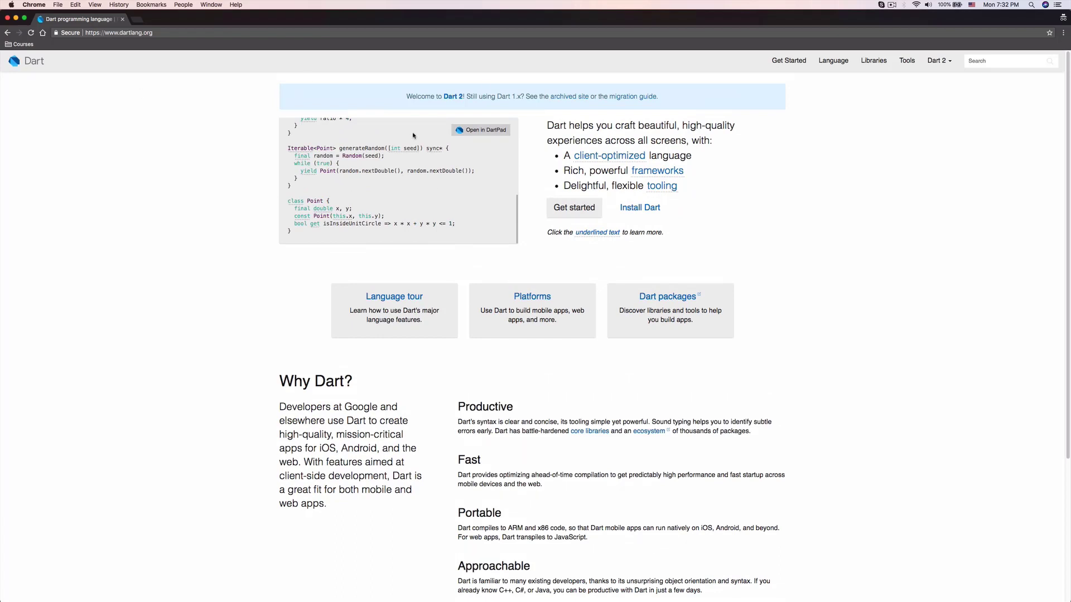
Open flutter.io and look over the feature sections on its home page.
click(183, 33)
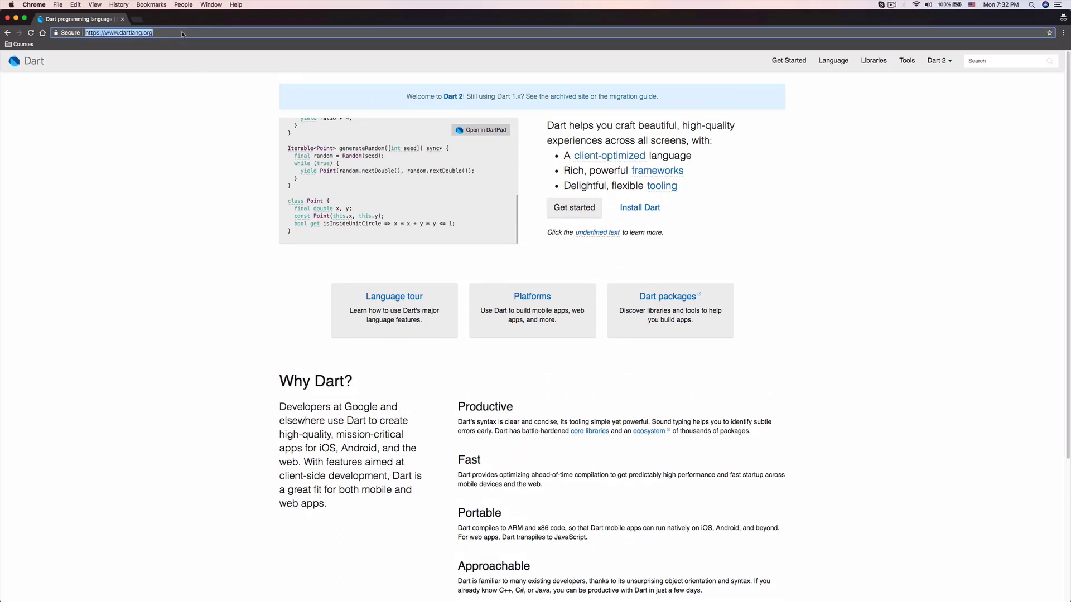
text(flutter.io)
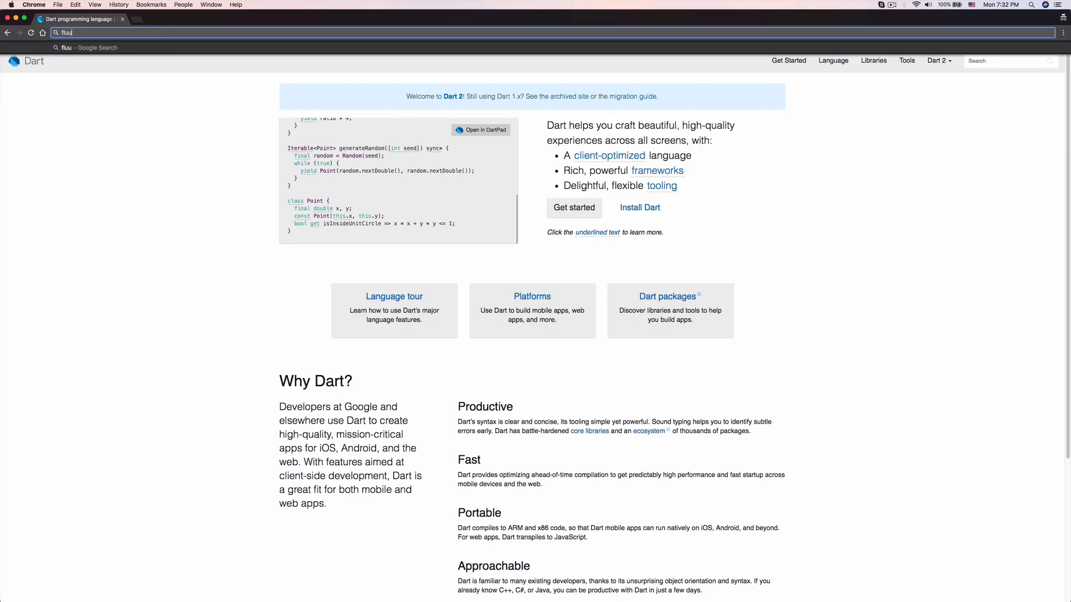
key(Return)
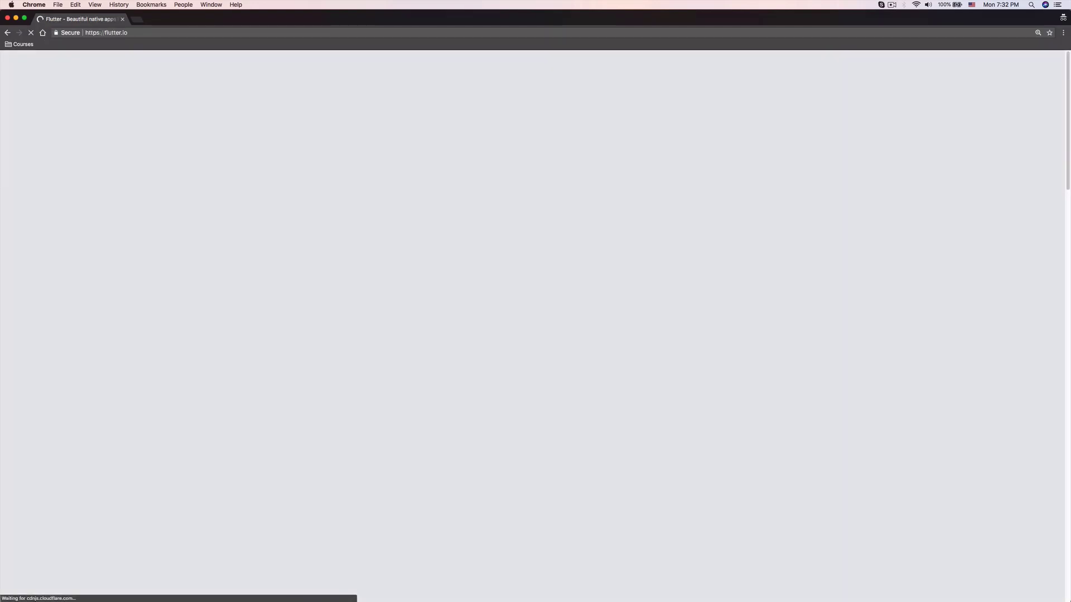
scroll(435, 218, down, 15)
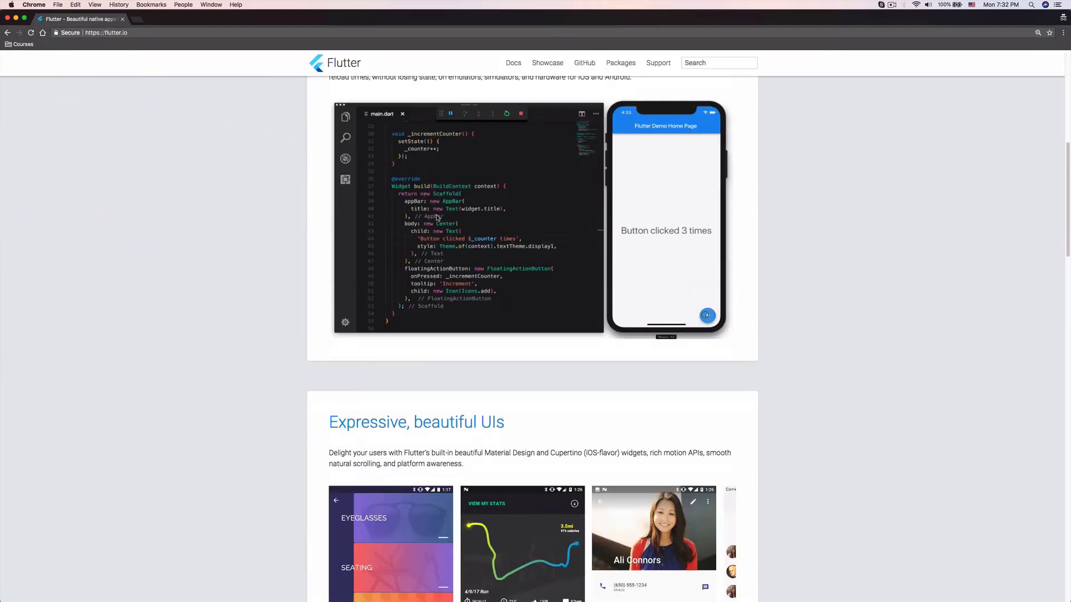
scroll(446, 215, up, 15)
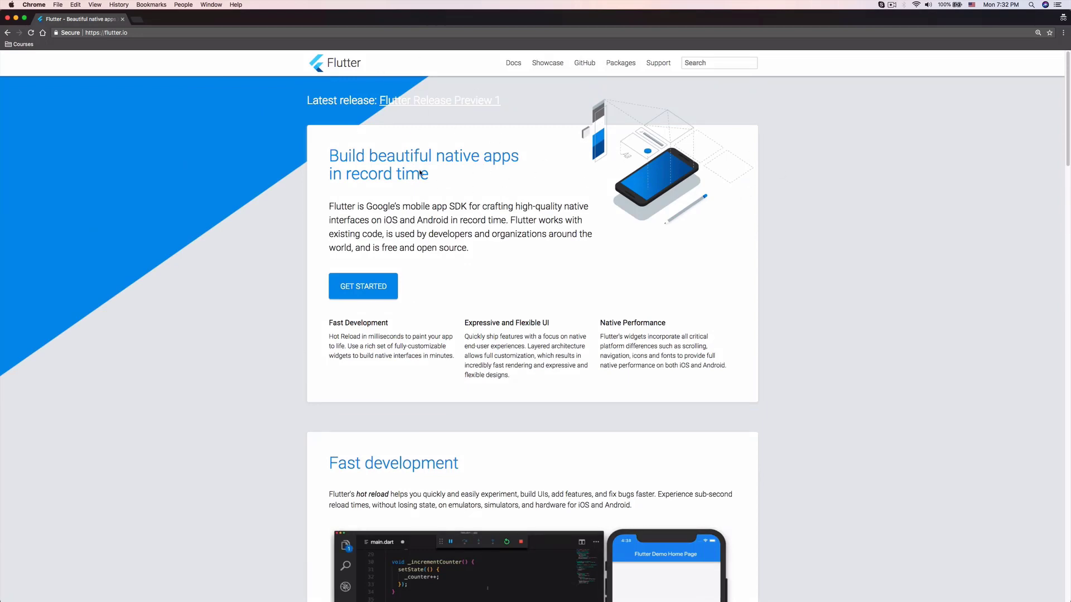
scroll(413, 173, down, 1)
scroll(414, 173, down, 10)
scroll(502, 173, up, 12)
Open Flutter's Get Started installation guide for macOS and skim through its sections.
click(369, 295)
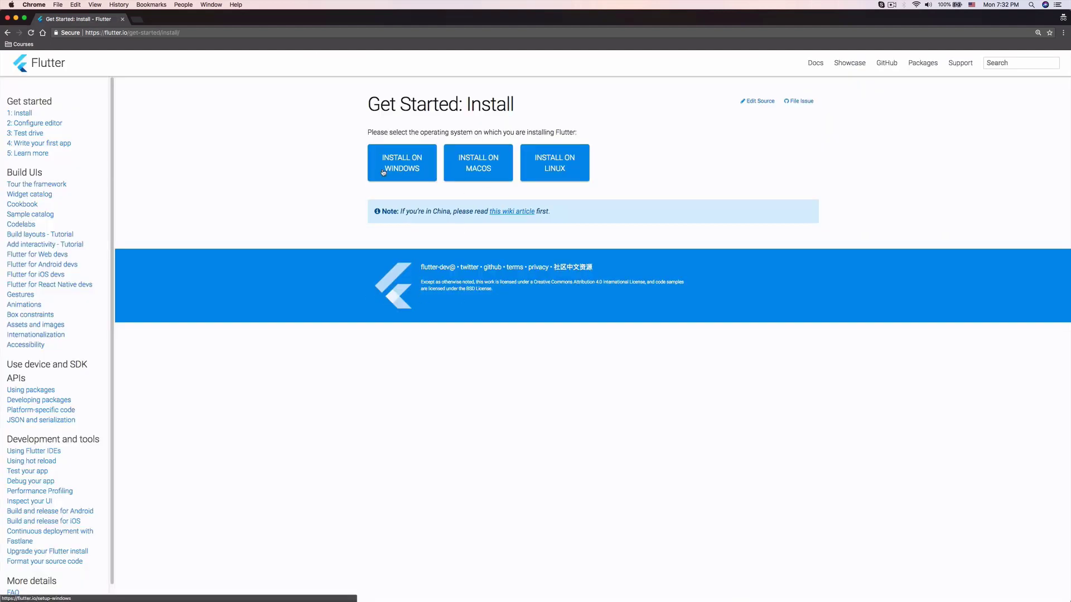
click(469, 175)
scroll(480, 264, down, 2)
scroll(478, 264, up, 1)
scroll(475, 270, down, 10)
scroll(475, 277, up, 10)
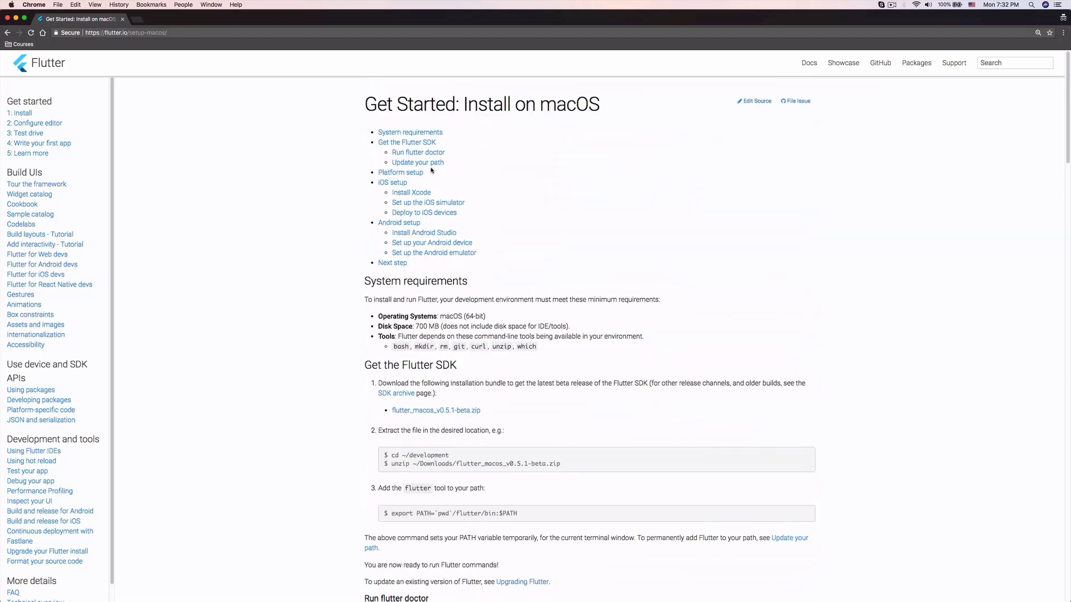
Download the installation bundle flutter_macos_v0.5.1-beta.zip from the Get the Flutter SDK section.
scroll(523, 234, down, 3)
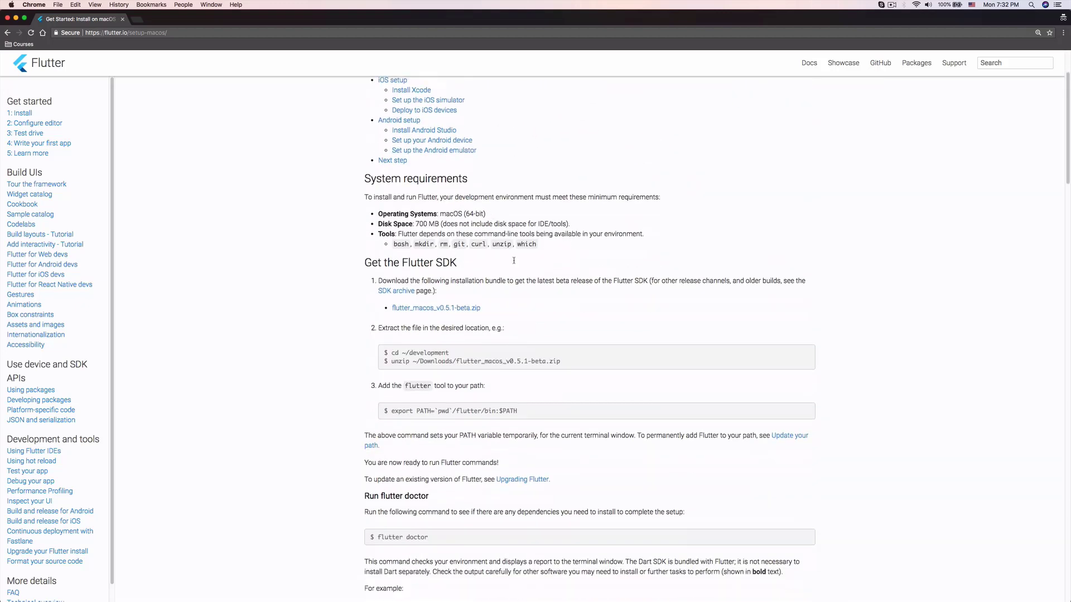
scroll(506, 287, down, 2)
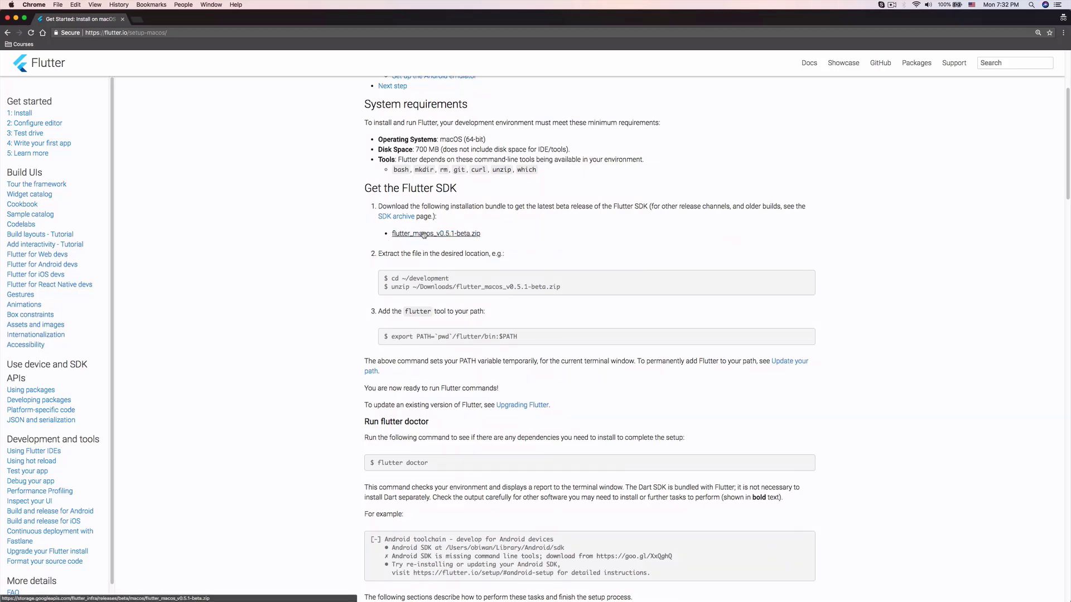
click(448, 236)
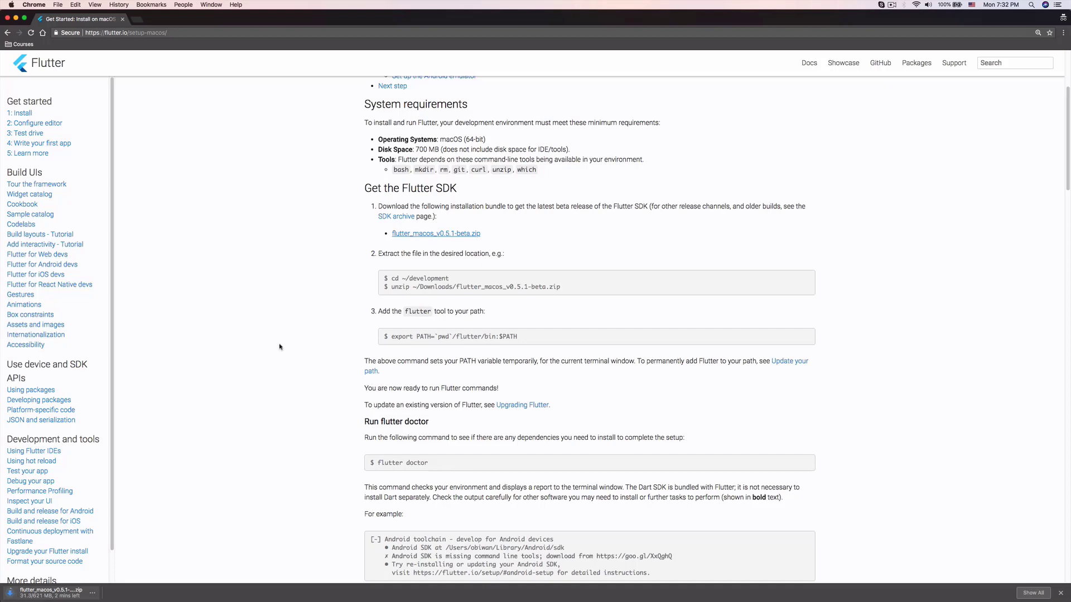
Examine the instructions and commands for extracting the downloaded SDK archive into a development folder.
scroll(474, 255, down, 1)
scroll(473, 255, down, 3)
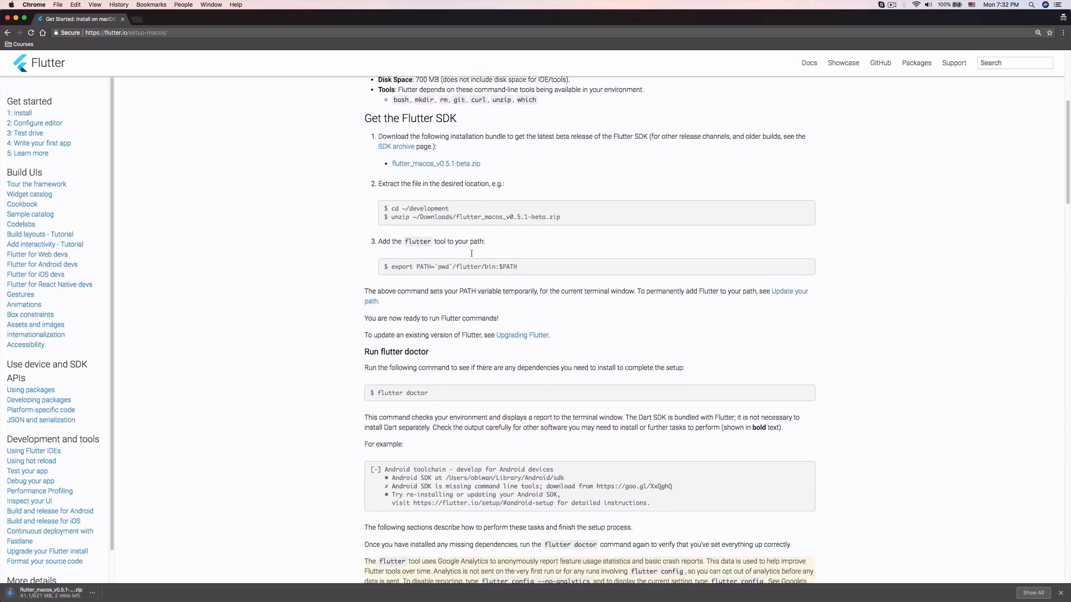
scroll(471, 234, up, 3)
drag(470, 216, 489, 226)
click(402, 256)
drag(402, 256, 505, 259)
double_click(483, 260)
click(403, 250)
Read the instruction for adding the flutter tool to the path and the note on its temporary export PATH command.
drag(405, 284, 443, 284)
double_click(420, 285)
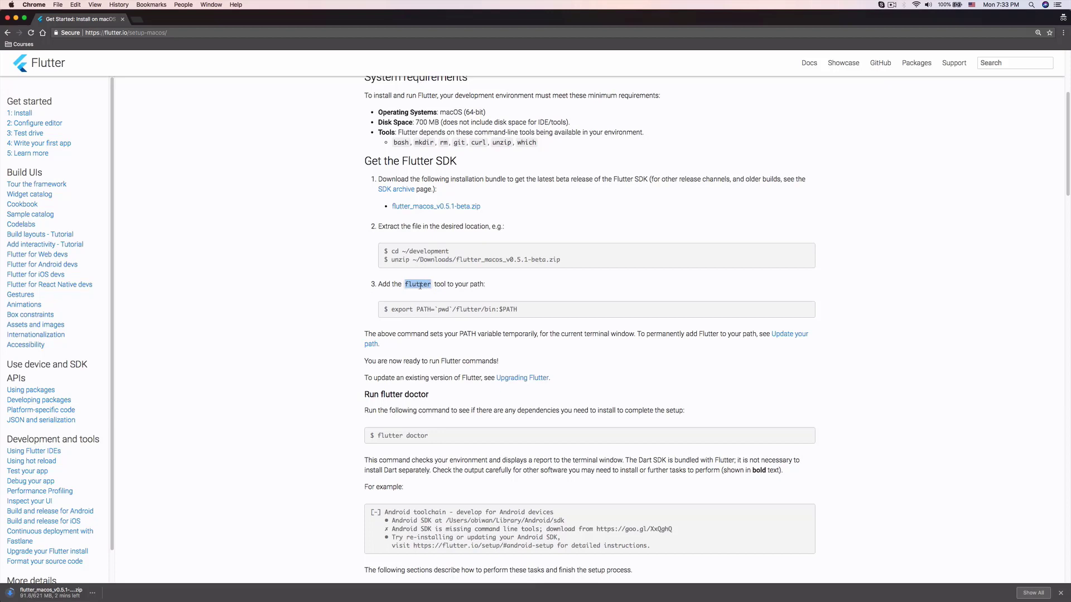
click(500, 308)
triple_click(391, 312)
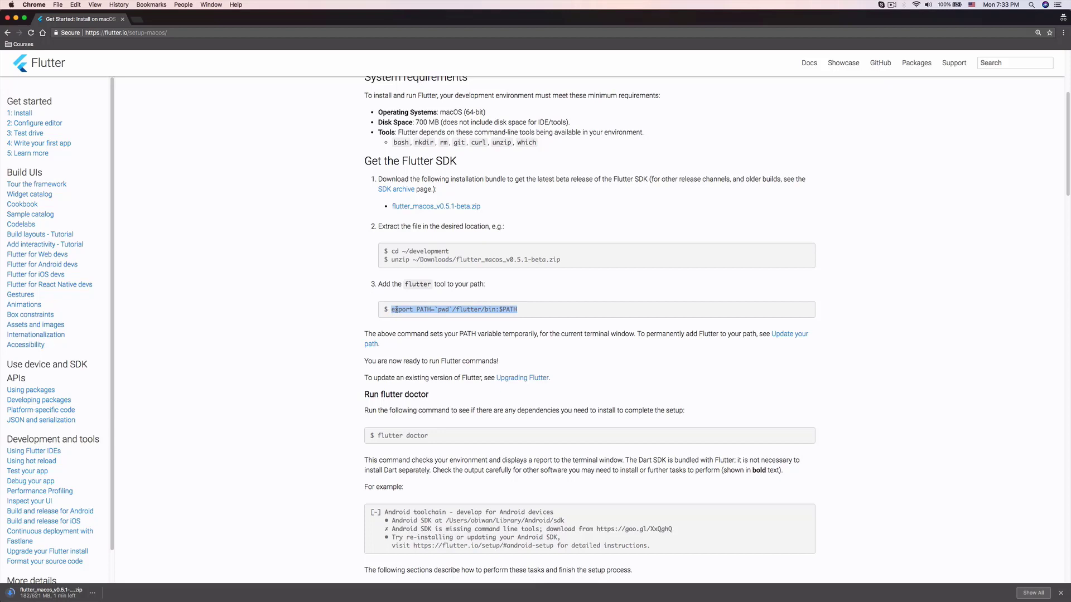
drag(365, 334, 634, 332)
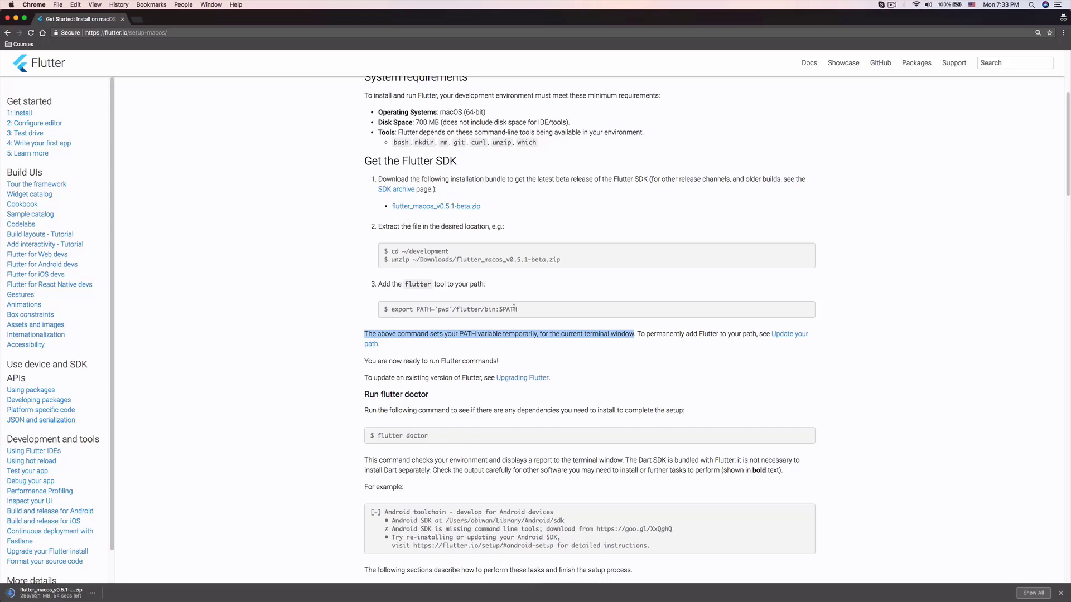
Go to the Update your path section and read its steps for setting the PATH variable permanently and verifying it.
click(787, 334)
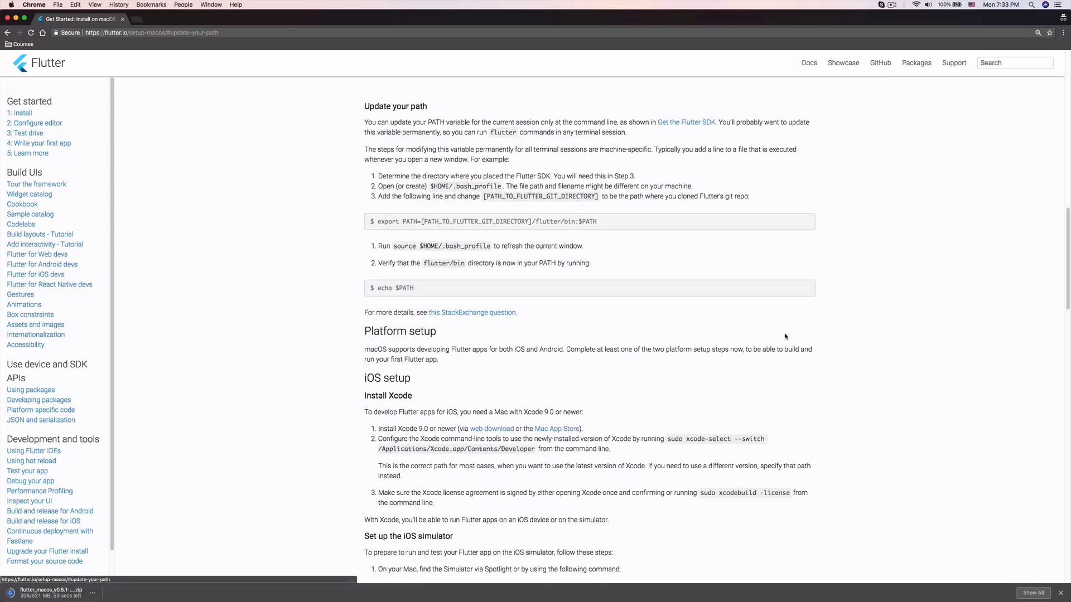
drag(386, 106, 404, 104)
drag(389, 176, 410, 176)
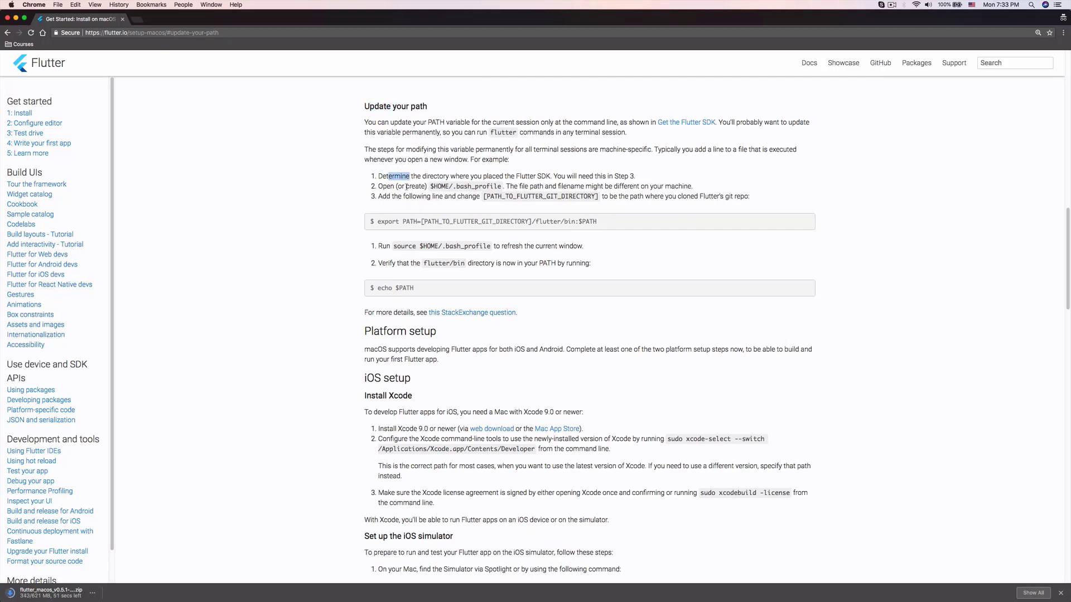
drag(381, 221, 561, 221)
drag(413, 246, 550, 244)
double_click(461, 246)
drag(381, 263, 527, 265)
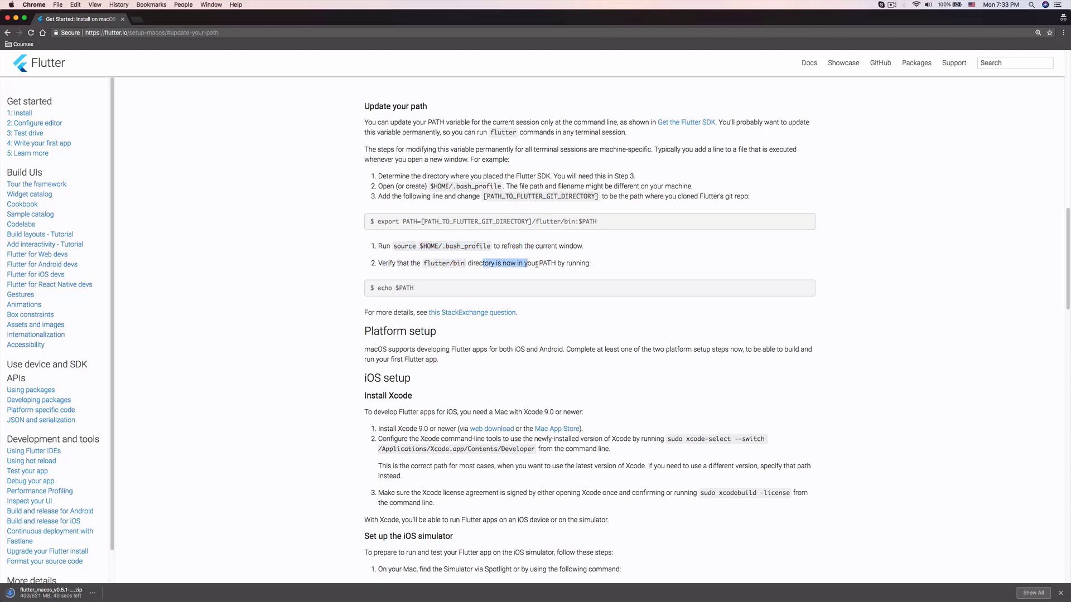
drag(415, 289, 378, 290)
click(413, 288)
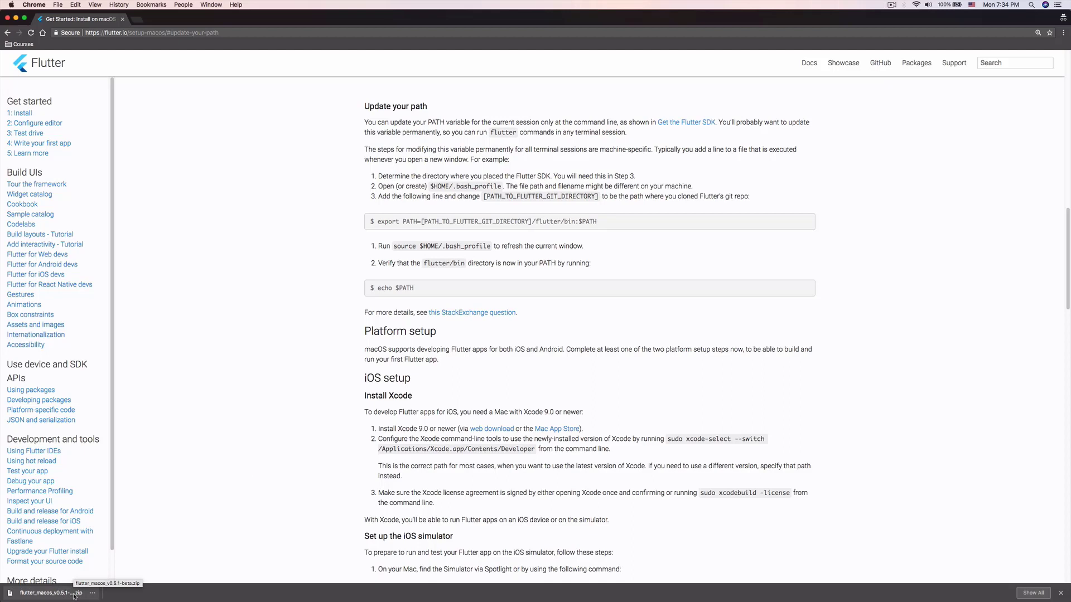
Open the downloaded Flutter archive and look through the extracted flutter folder in an enlarged Finder window.
click(27, 587)
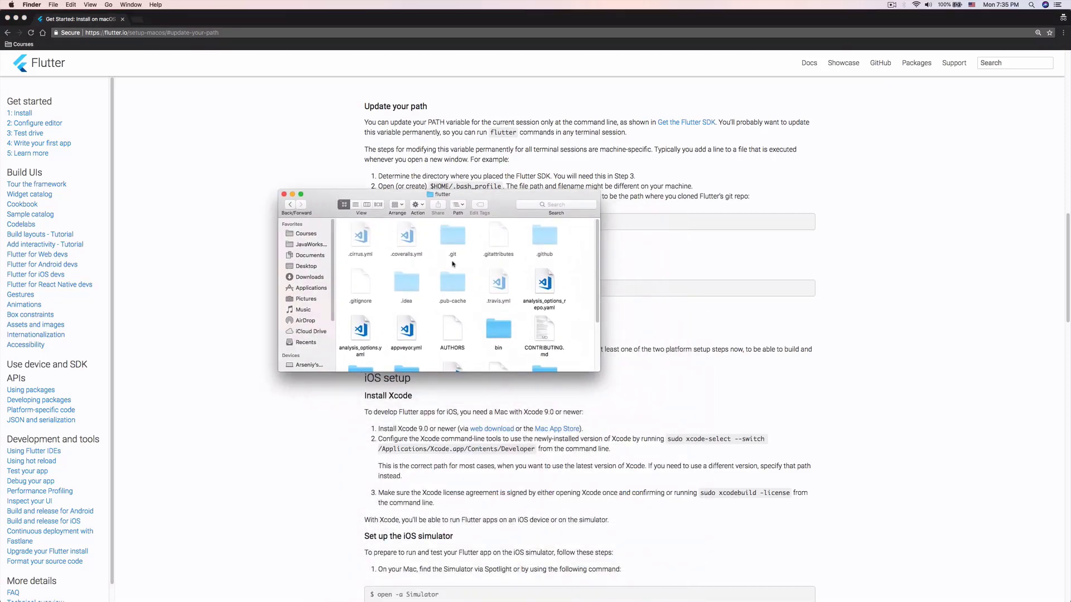
scroll(461, 269, down, 3)
drag(600, 190, 684, 154)
scroll(625, 206, up, 2)
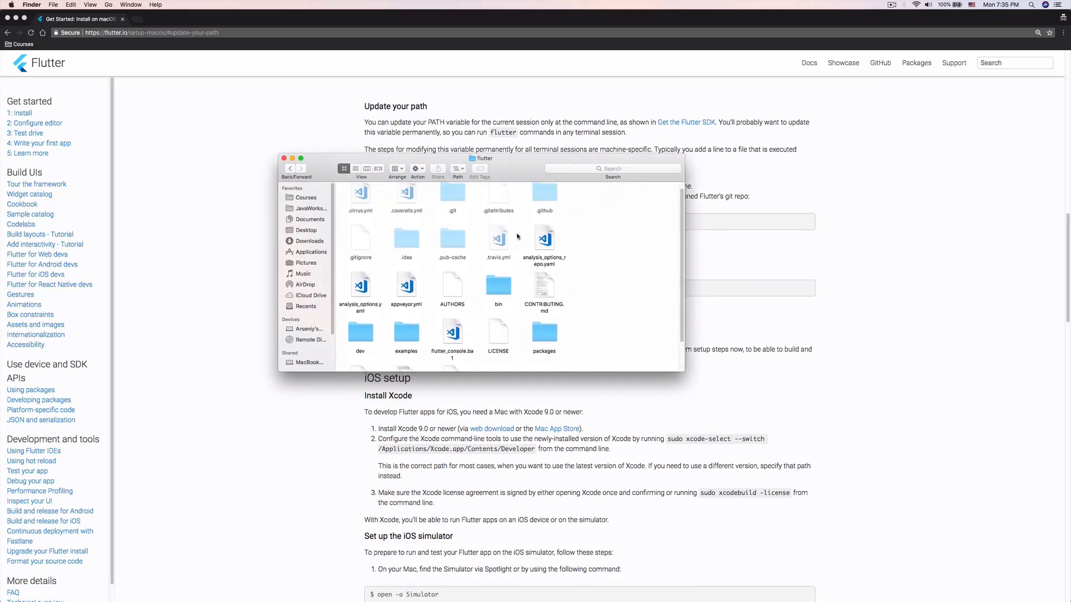
scroll(527, 262, up, 1)
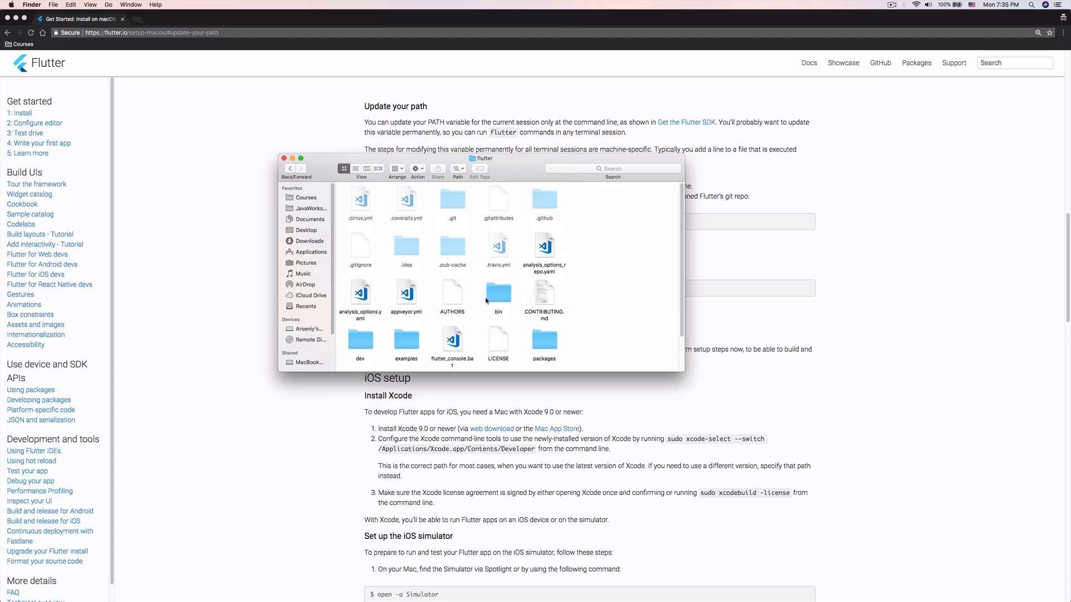
Launch the Terminal application with a new shell window.
key(super+space)
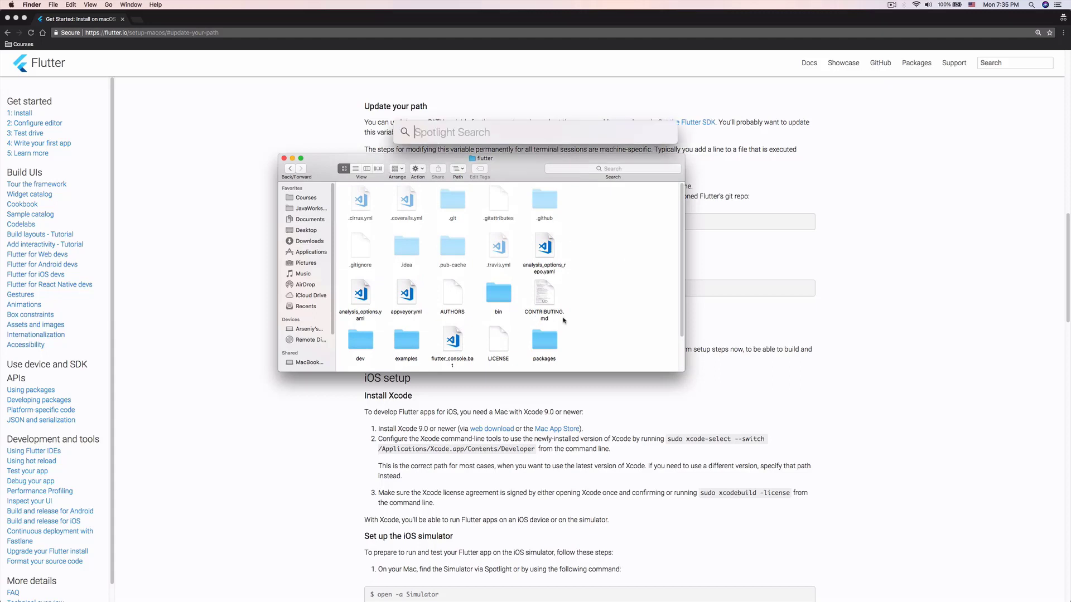
text(terminal)
key(Return)
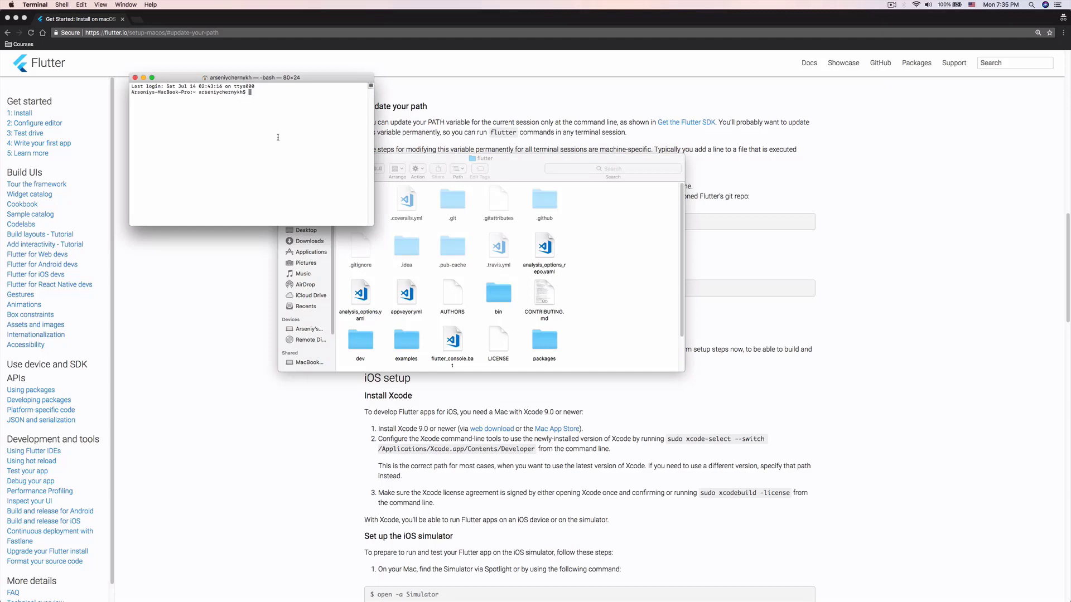
Enlarge the text in the new Terminal window so the shell prompt is easy to read.
key(super+equal)
key(super+equal)
key(super+equal)
key(super+equal)
key(super+equal)
key(super+equal)
key(super+equal)
key(super+equal)
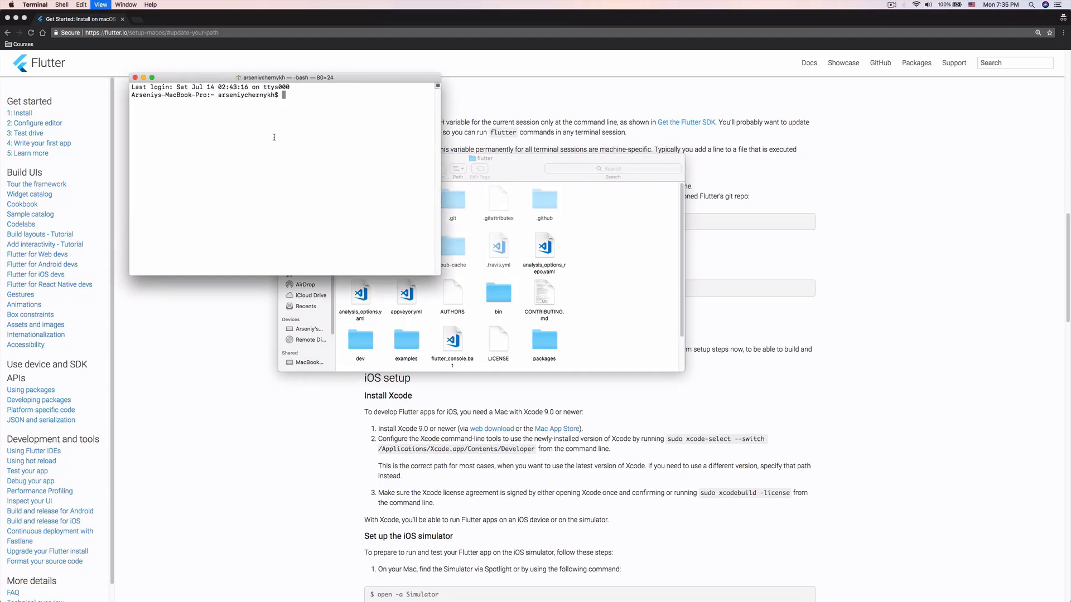
key(super+equal)
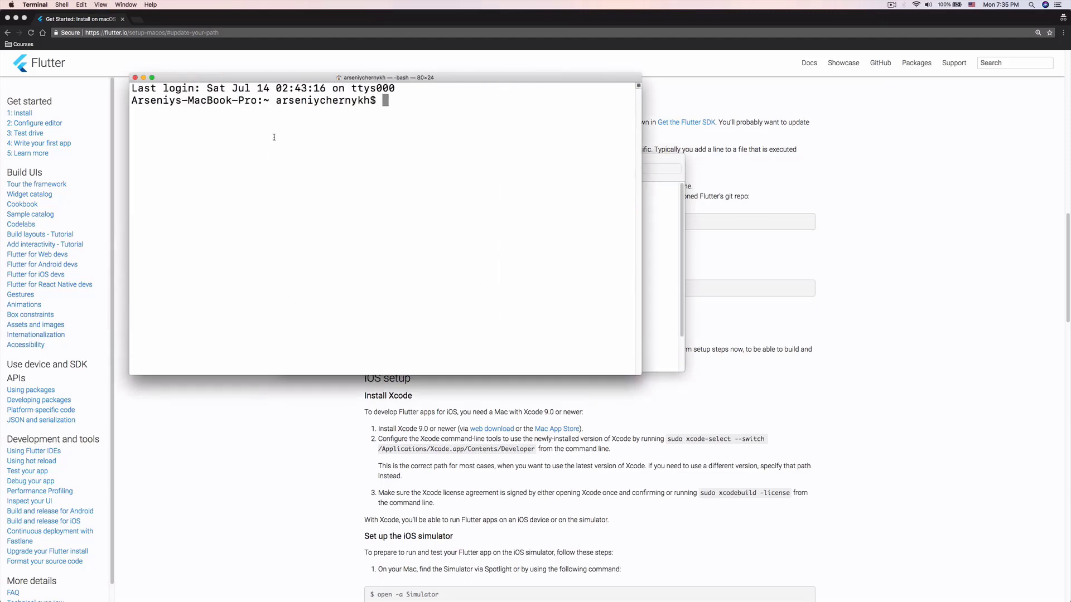
Copy the $HOME/.bash_profile path from the Update your path instructions and run open $HOME/.bash_profile in Terminal.
click(713, 201)
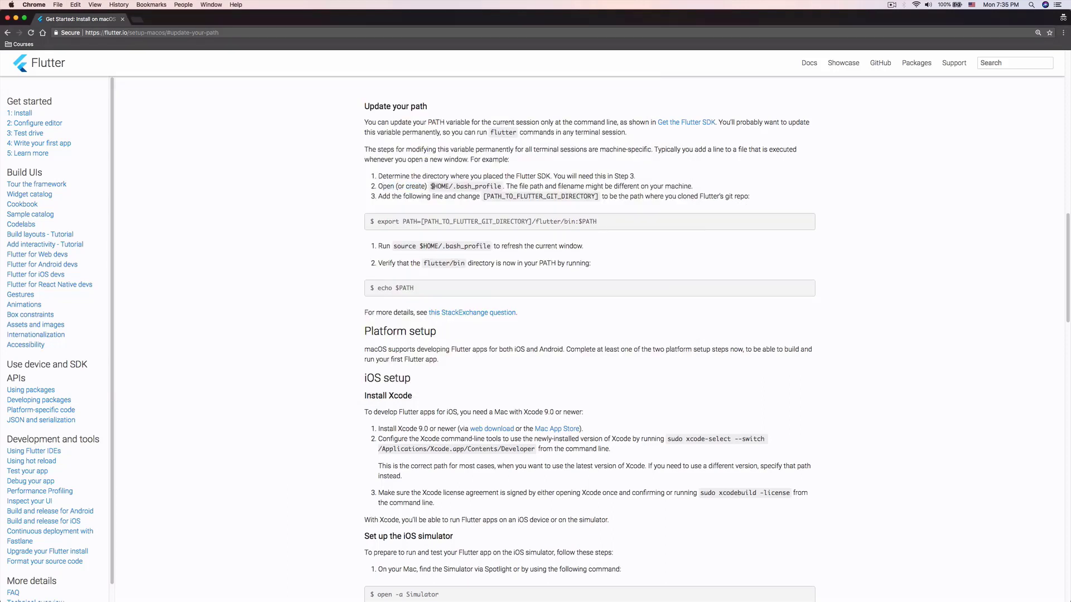
drag(430, 186, 502, 189)
key(super+c)
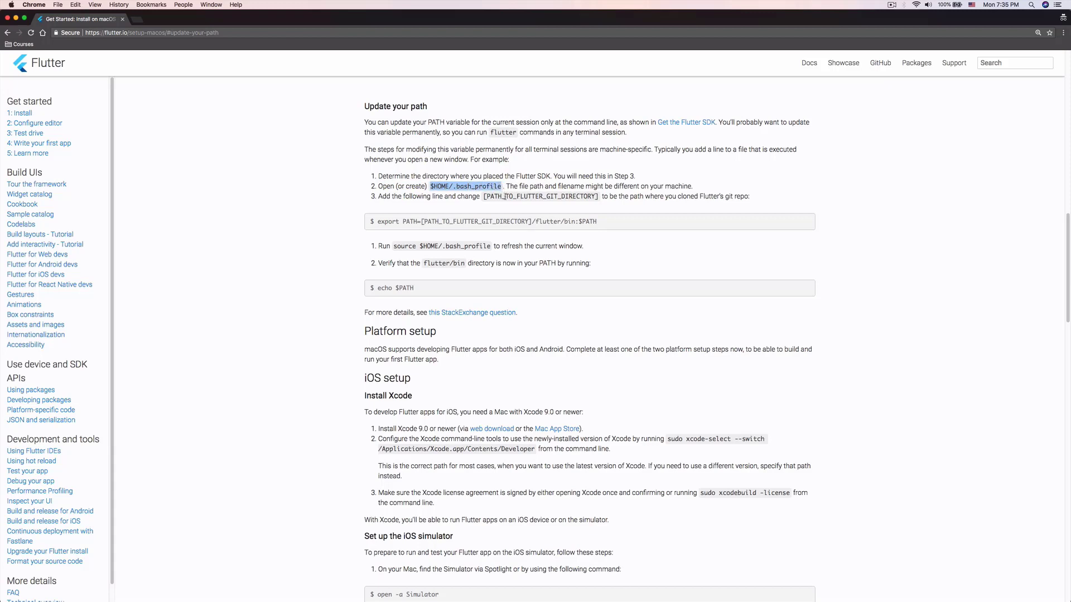
text(pen $HOME/.bash_profile)
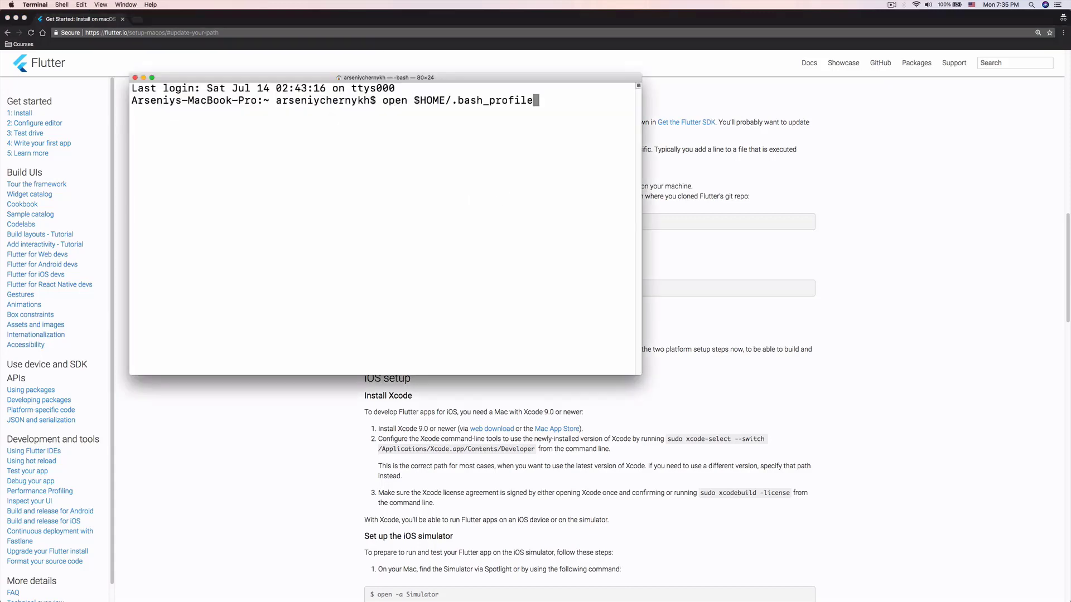
key(Return)
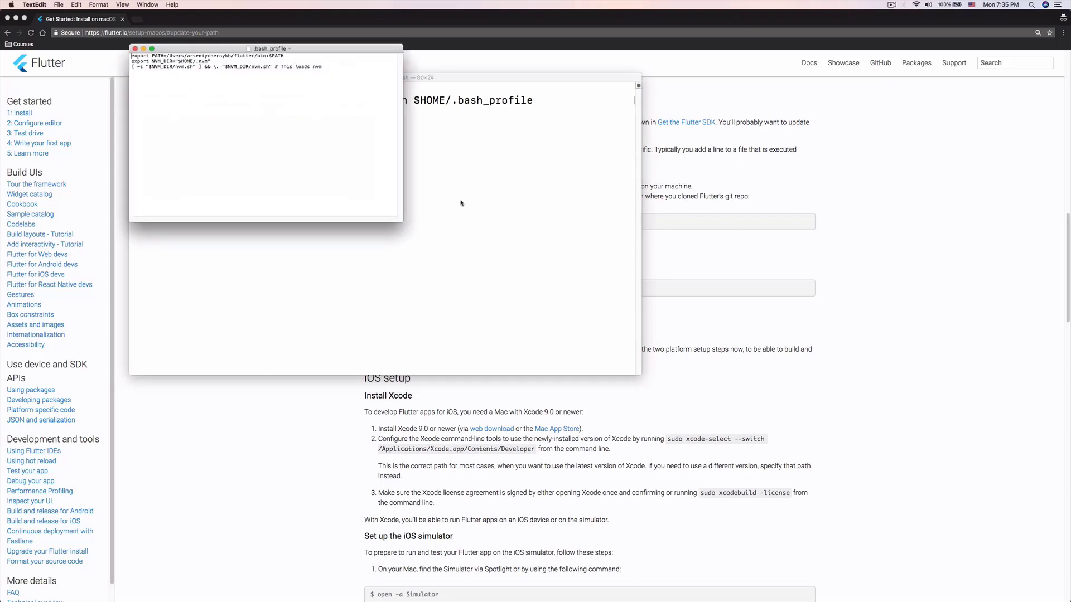
Enlarge the text and window of the .bash_profile file and highlight its export PATH line.
key(super+plus)
key(super+plus)
key(super+plus)
key(super+plus)
key(super+plus)
key(super+plus)
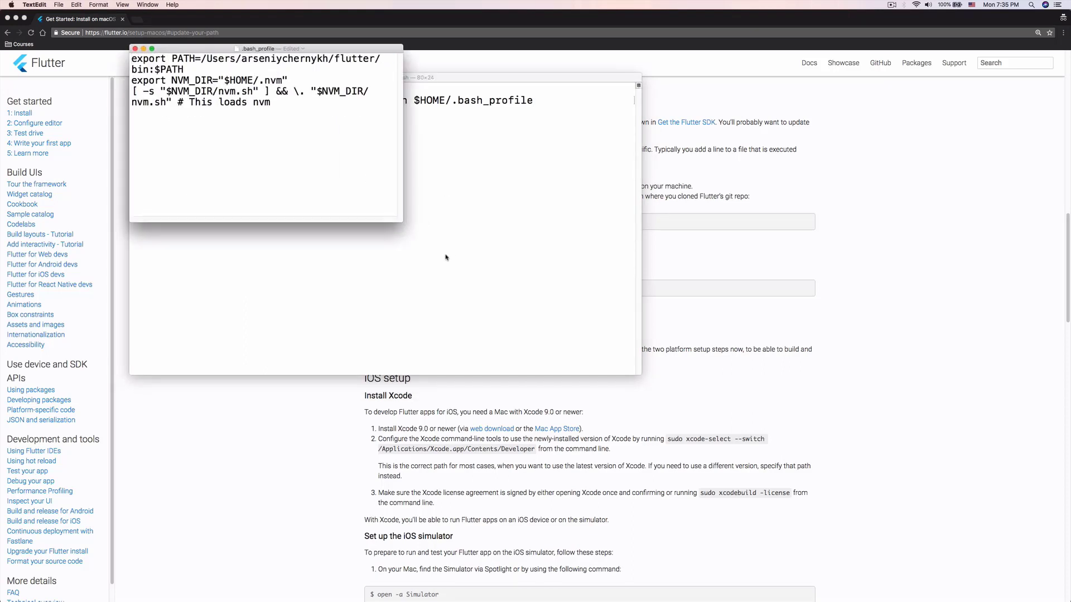
drag(402, 221, 665, 289)
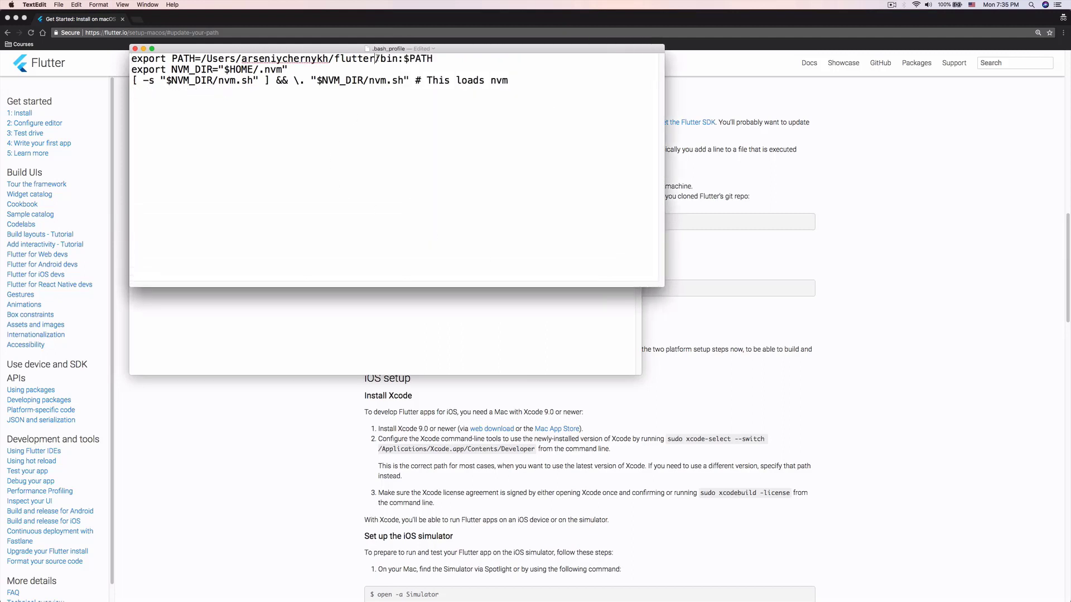
drag(434, 59, 402, 52)
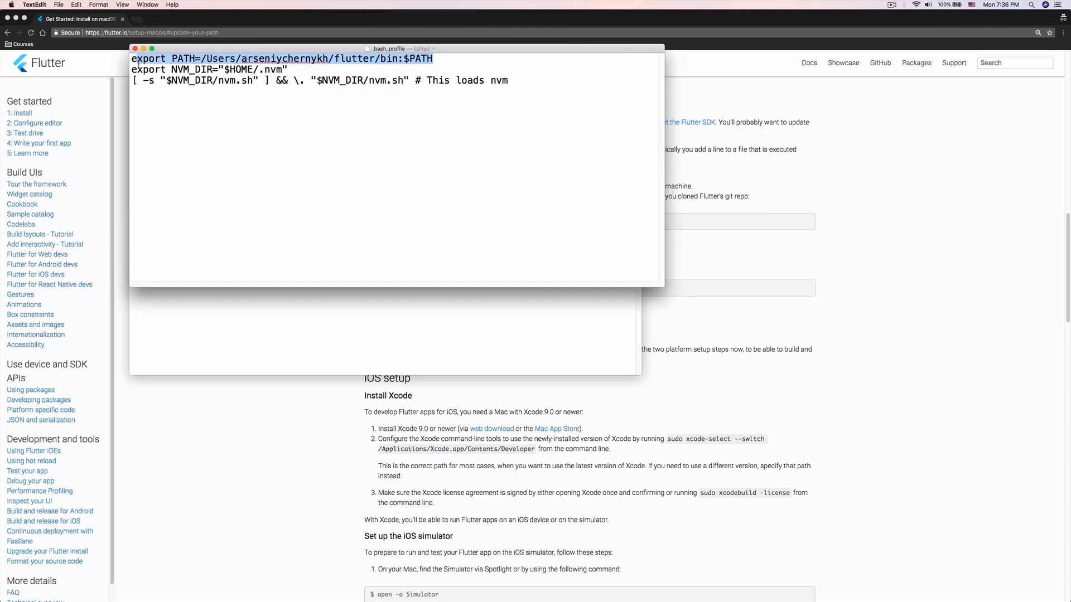
Show the extracted flutter folder's info in Finder and select its location path for copying.
click(431, 332)
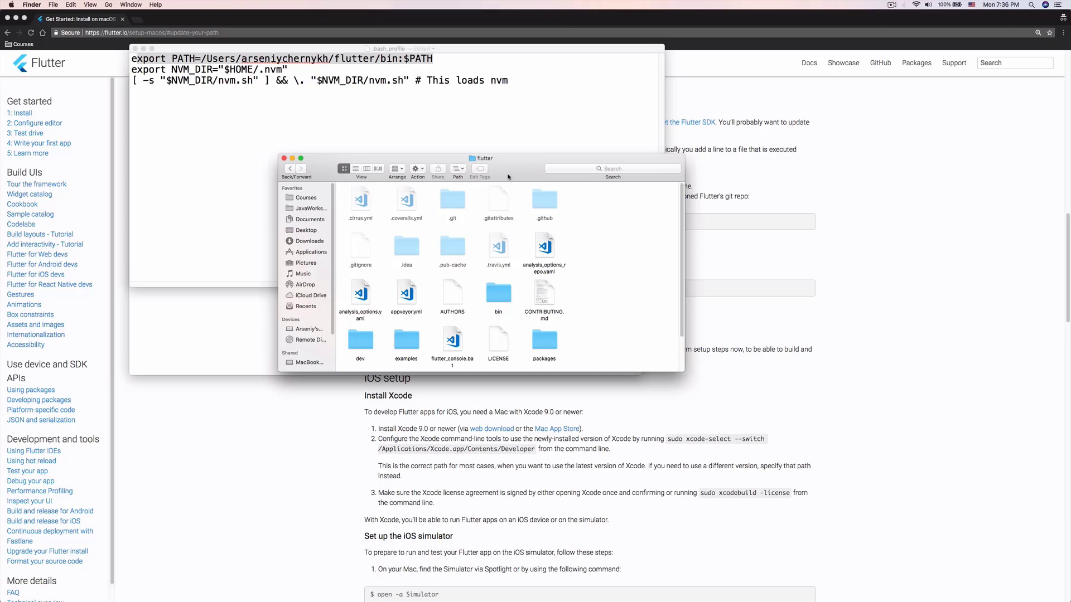
key(super+i)
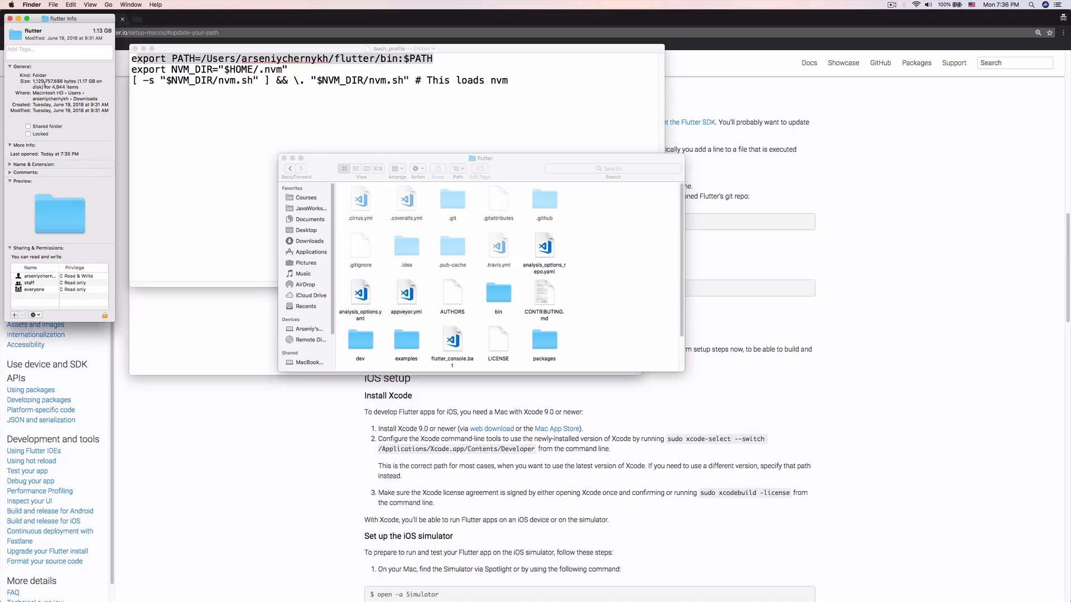
drag(33, 94, 97, 100)
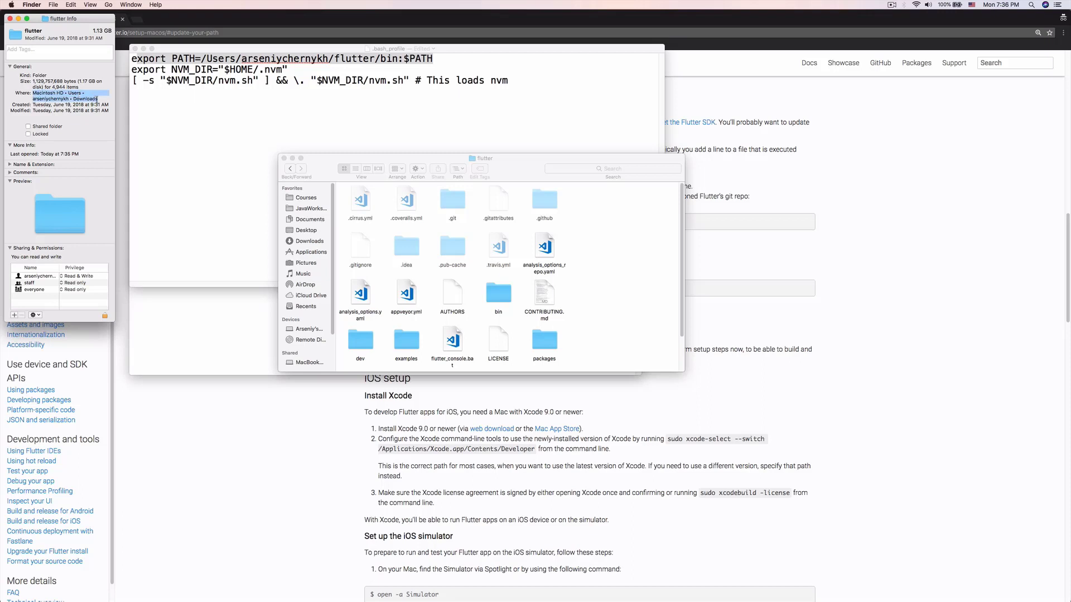
Replace the folder path in the export PATH line so it points to flutter/bin inside the user's Downloads folder.
click(319, 51)
drag(433, 59, 207, 59)
click(207, 59)
drag(327, 61, 201, 59)
key(super+v)
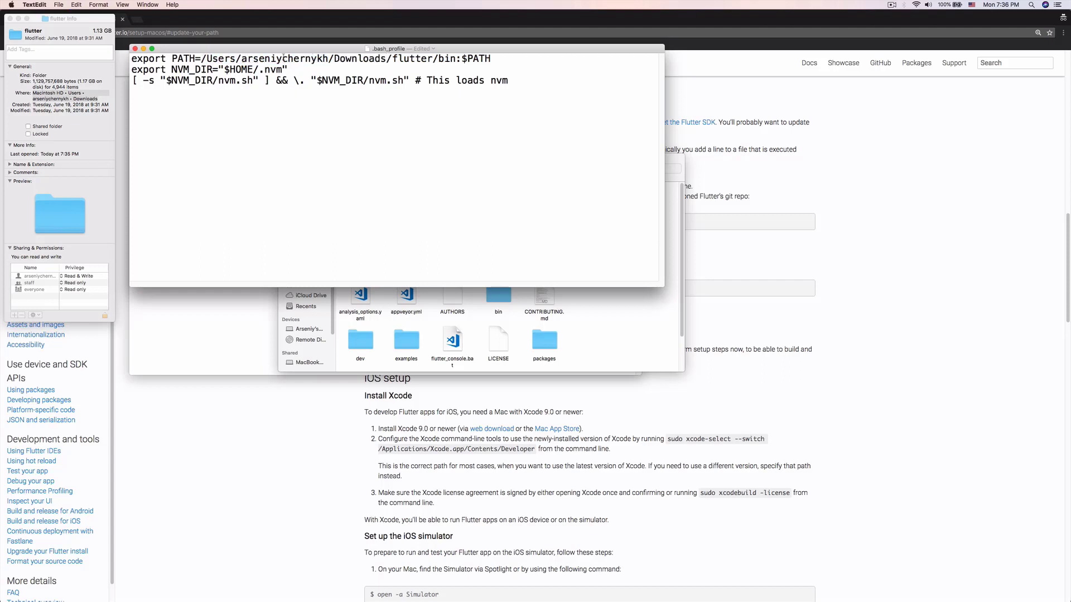
Check the flutter/bin:$PATH part of the line, save .bash_profile, and close it along with the flutter Info window.
double_click(411, 58)
drag(437, 59, 457, 58)
click(471, 58)
double_click(471, 58)
click(284, 93)
key(super+s)
click(135, 49)
click(10, 19)
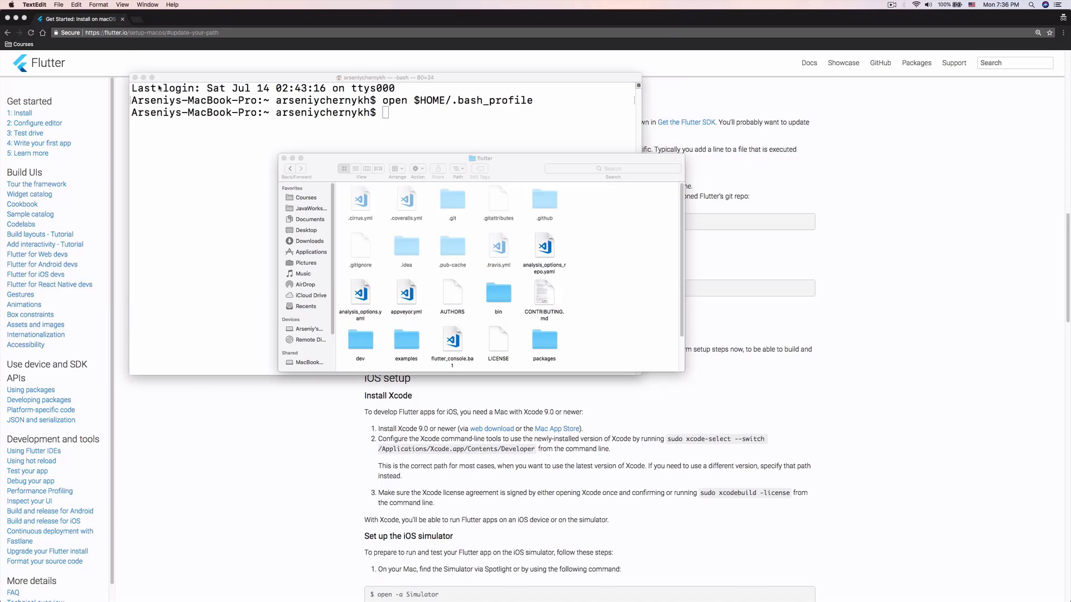
Close the current Terminal window and launch a fresh Terminal session.
click(146, 83)
click(135, 78)
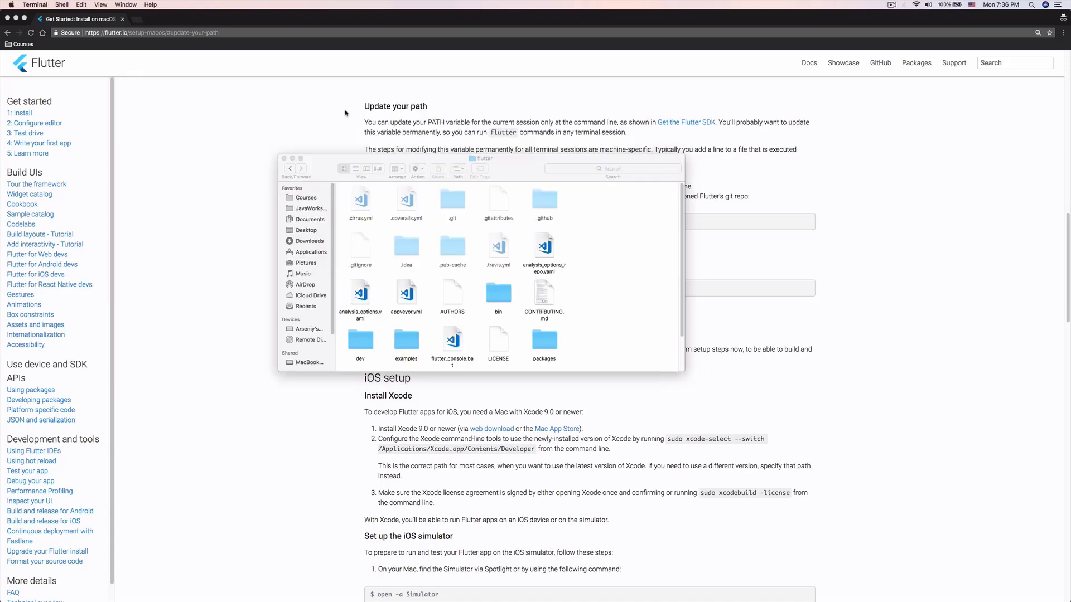
key(super+space)
text(term)
key(Return)
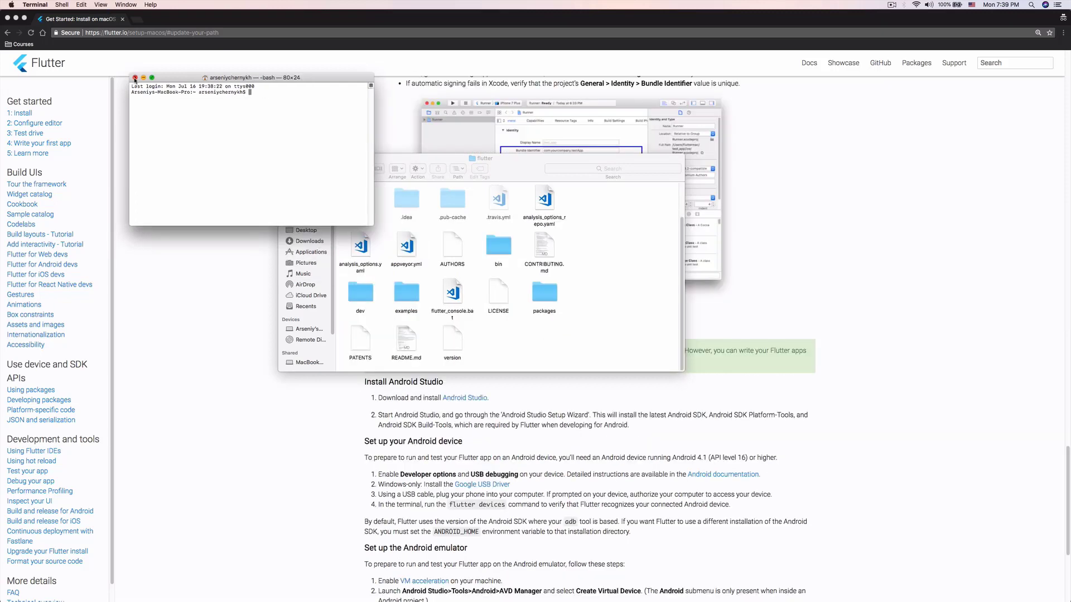
Enlarge the fresh Terminal window's text and run the flutter command to test the PATH.
key(super+plus)
key(super+plus)
key(super+plus)
key(super+plus)
key(super+plus)
key(super+plus)
key(super+plus)
key(super+plus)
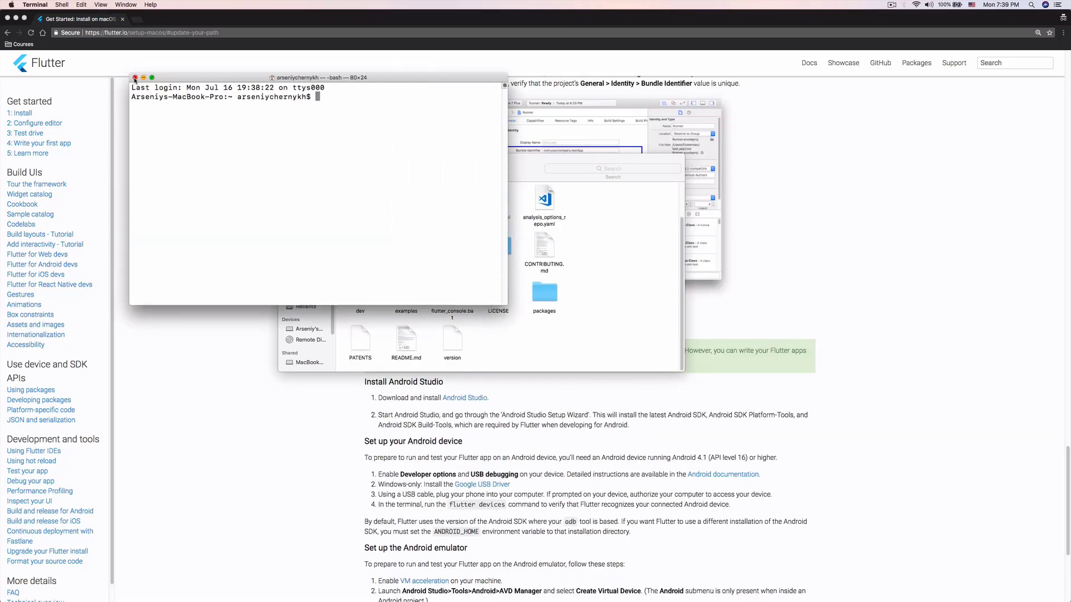
text(flutter)
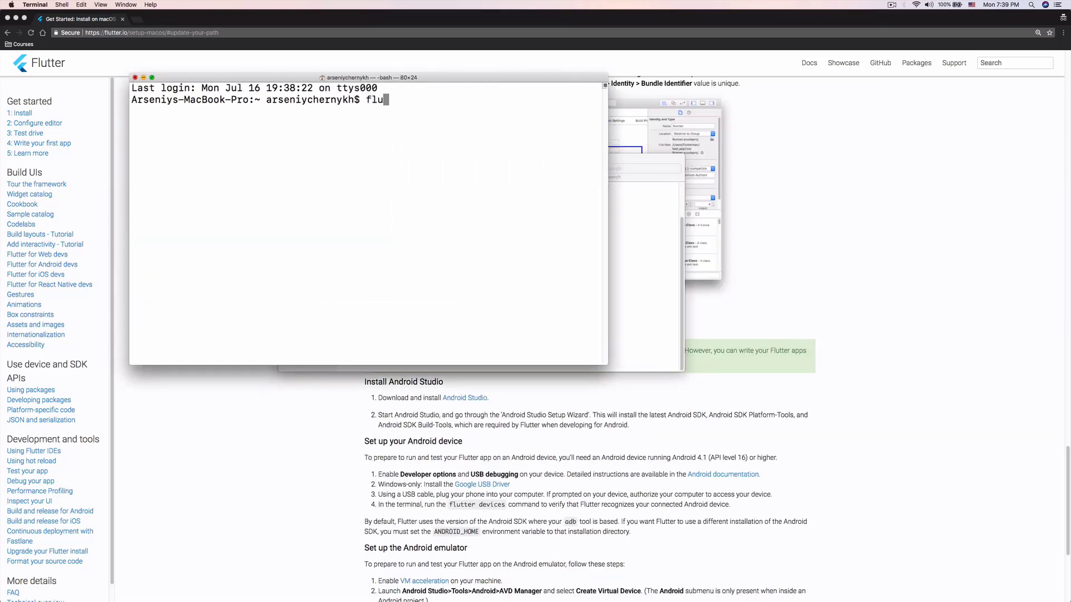
key(Return)
Read through the flutter command's usage output, including its common commands, global options and available commands.
scroll(282, 193, up, 10)
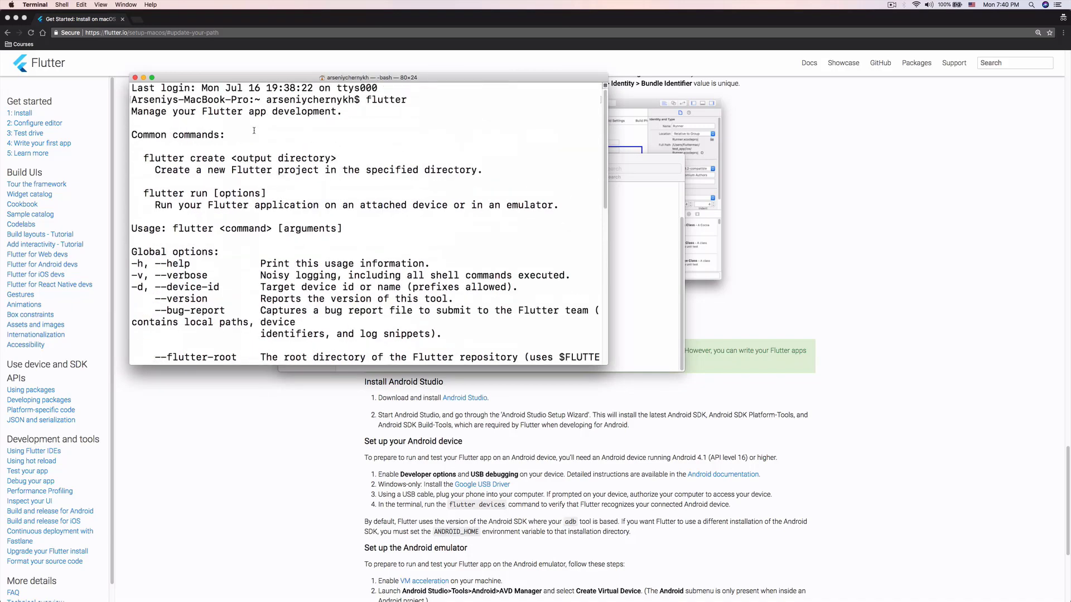
scroll(254, 131, down, 10)
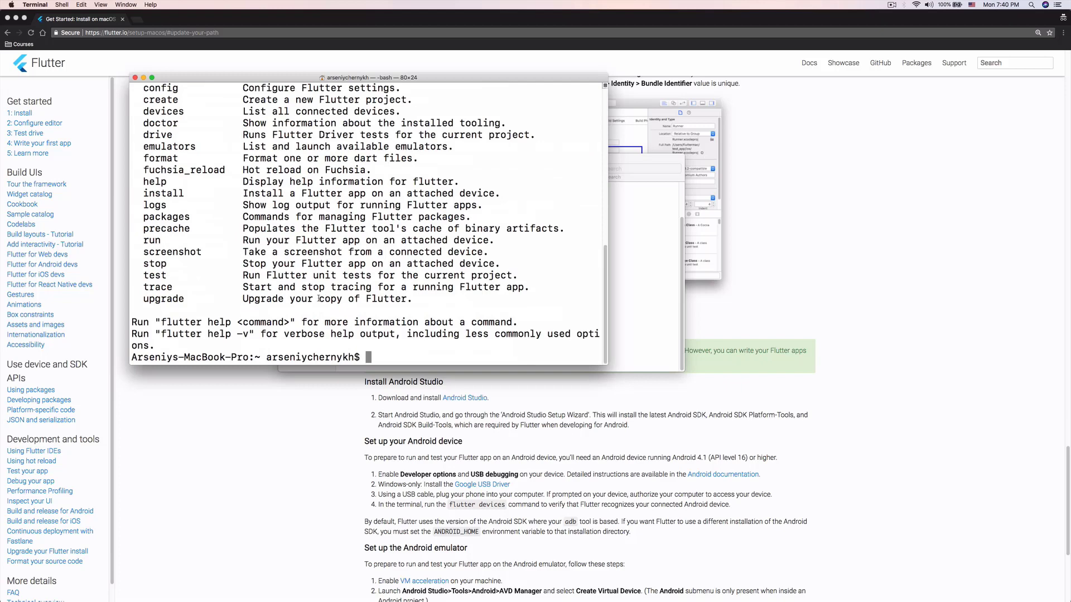
drag(239, 335, 352, 335)
double_click(343, 336)
scroll(350, 308, up, 5)
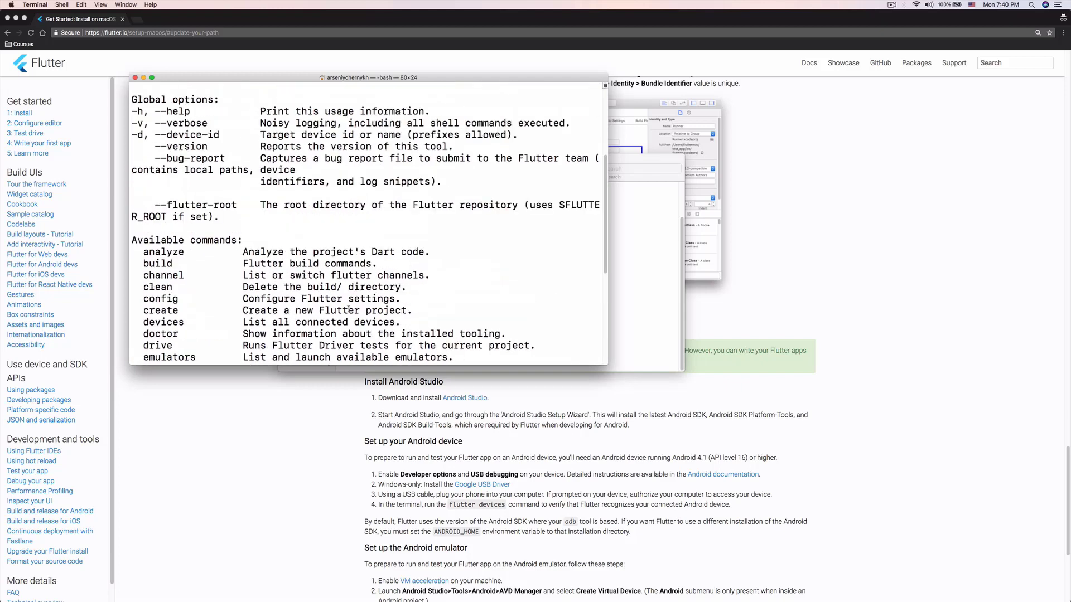
scroll(189, 256, up, 5)
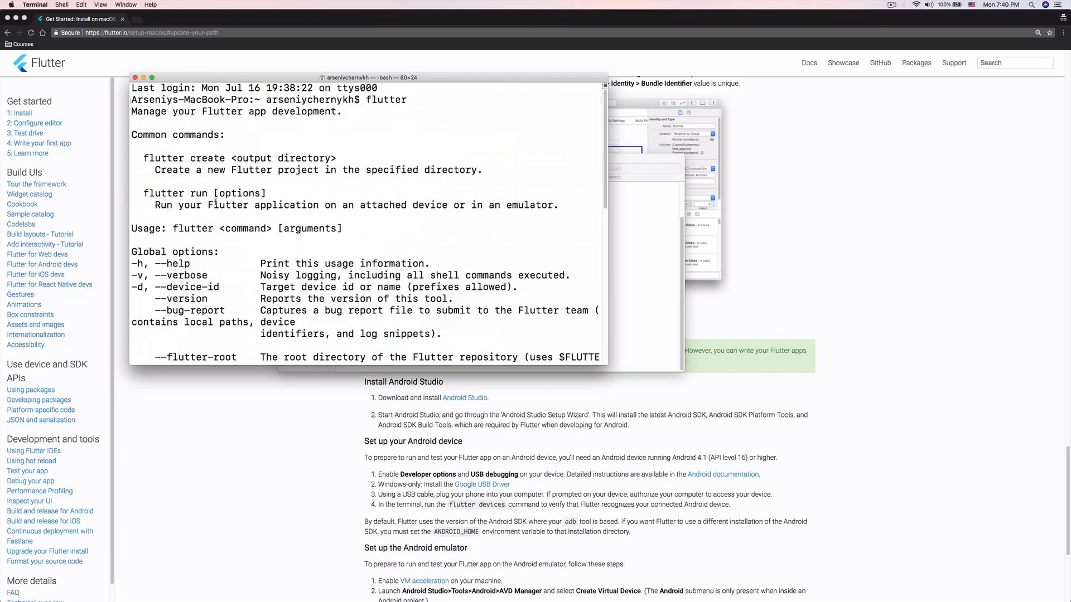
scroll(218, 209, down, 10)
Run flutter --version and highlight the Flutter version number in the output.
text(flutter --version)
key(Return)
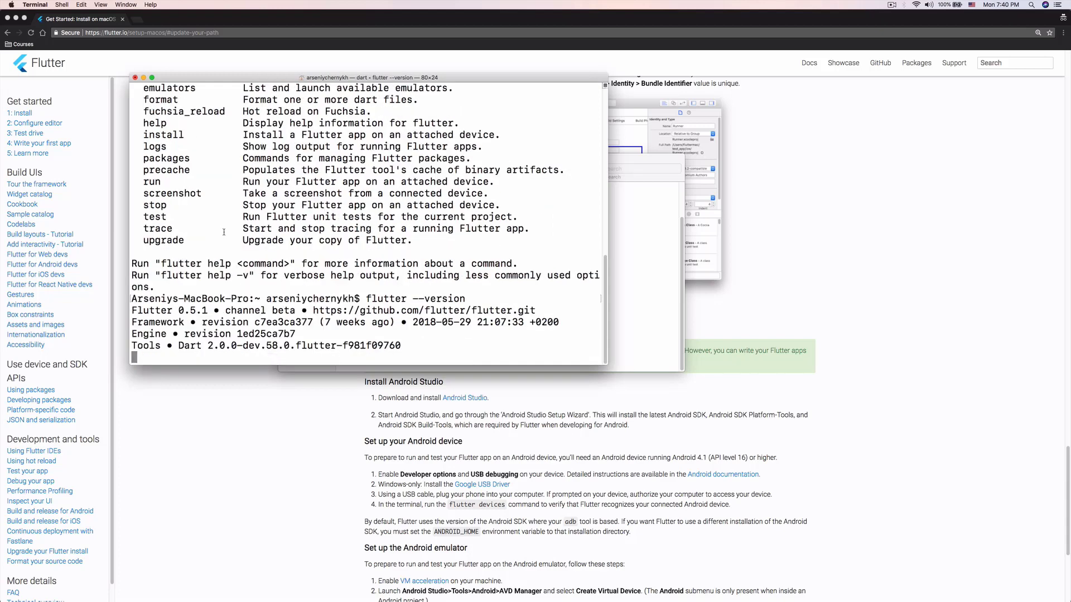
double_click(189, 311)
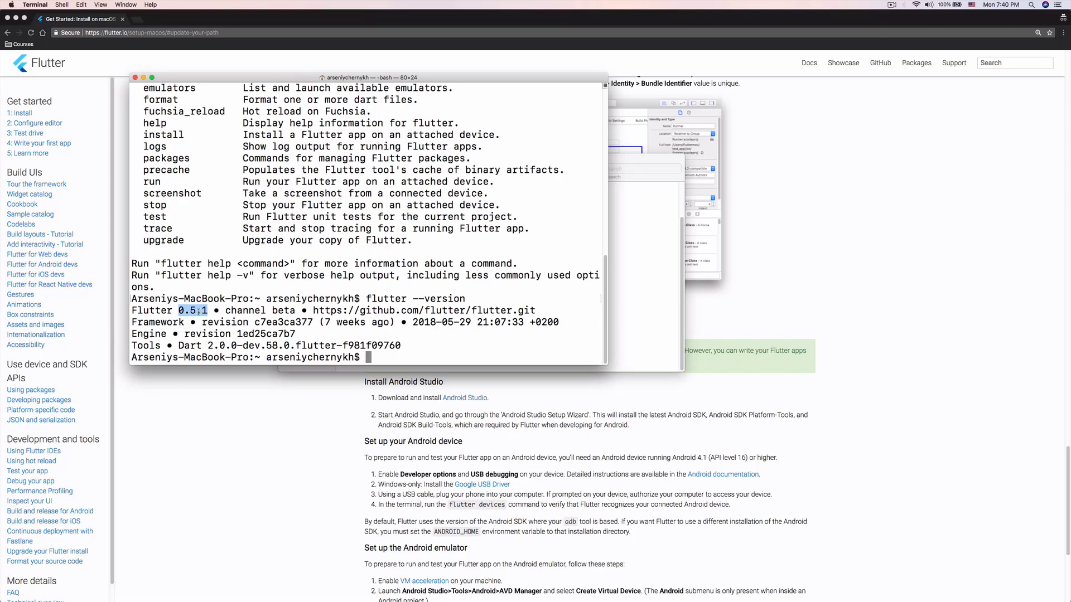
Go back to the Downloads folder in Finder and preview the flutter_macos_v0.5.1-beta.zip archive to compare its version.
click(634, 242)
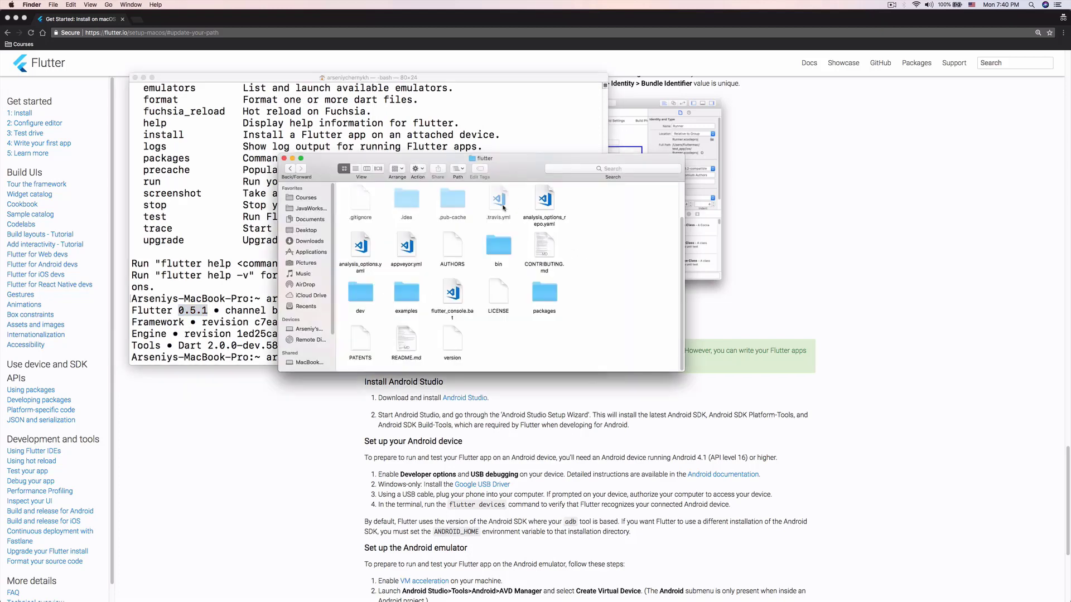
scroll(504, 207, up, 1)
click(291, 169)
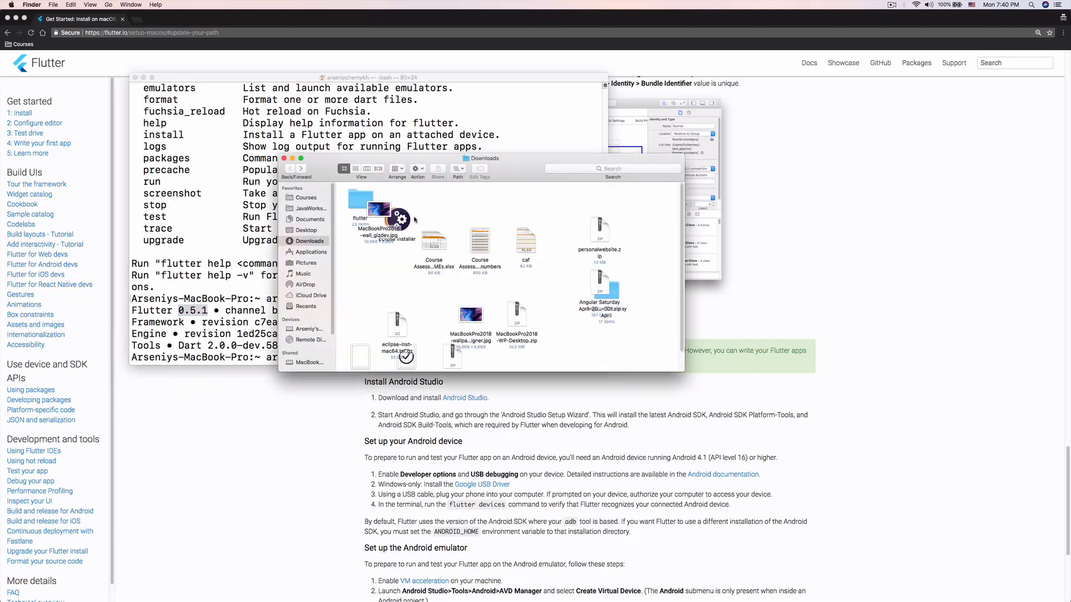
click(358, 207)
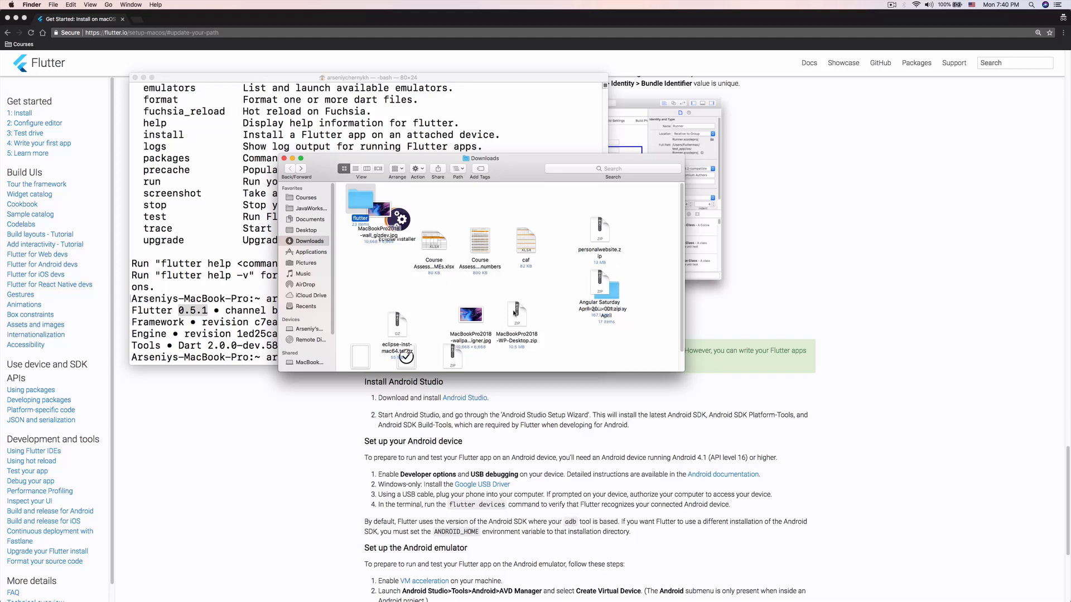
scroll(513, 313, down, 2)
click(446, 342)
key(space)
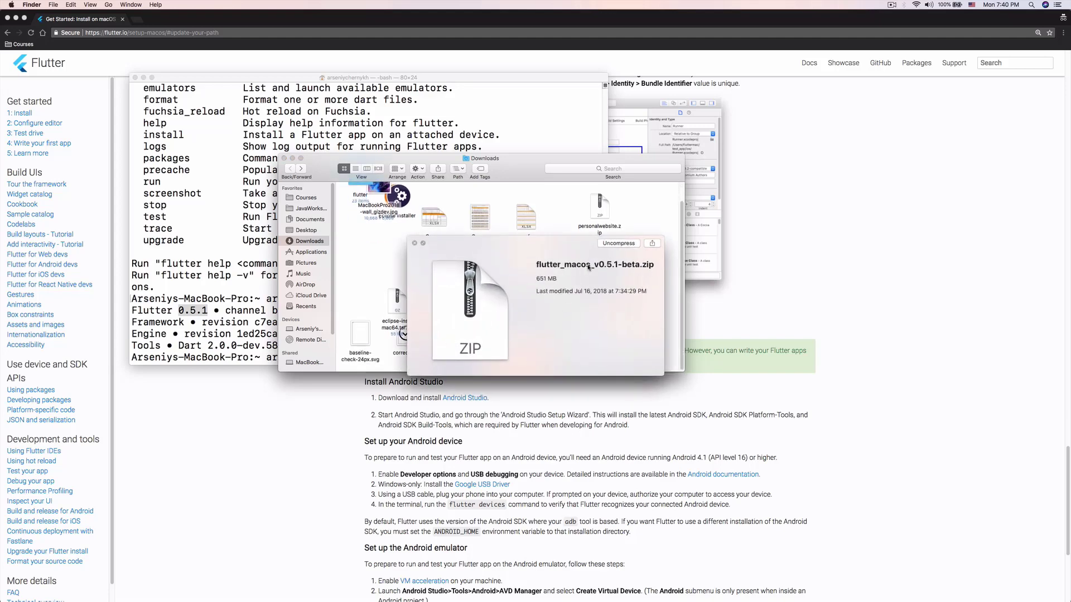
Preview the extracted flutter folder in Downloads, close the preview, and remove the folder from there.
click(375, 233)
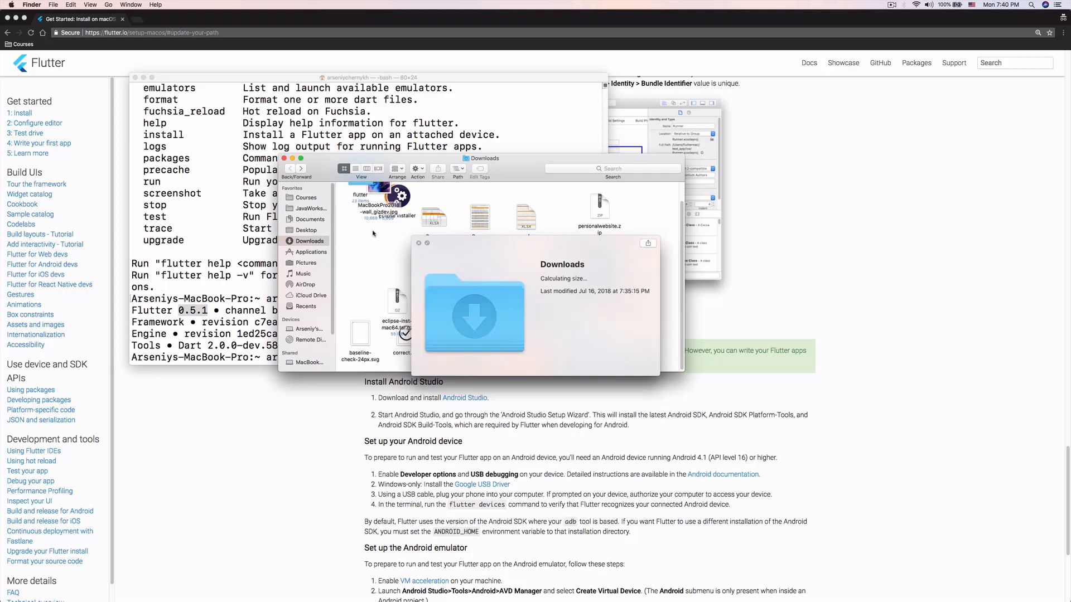
scroll(375, 234, up, 1)
click(357, 200)
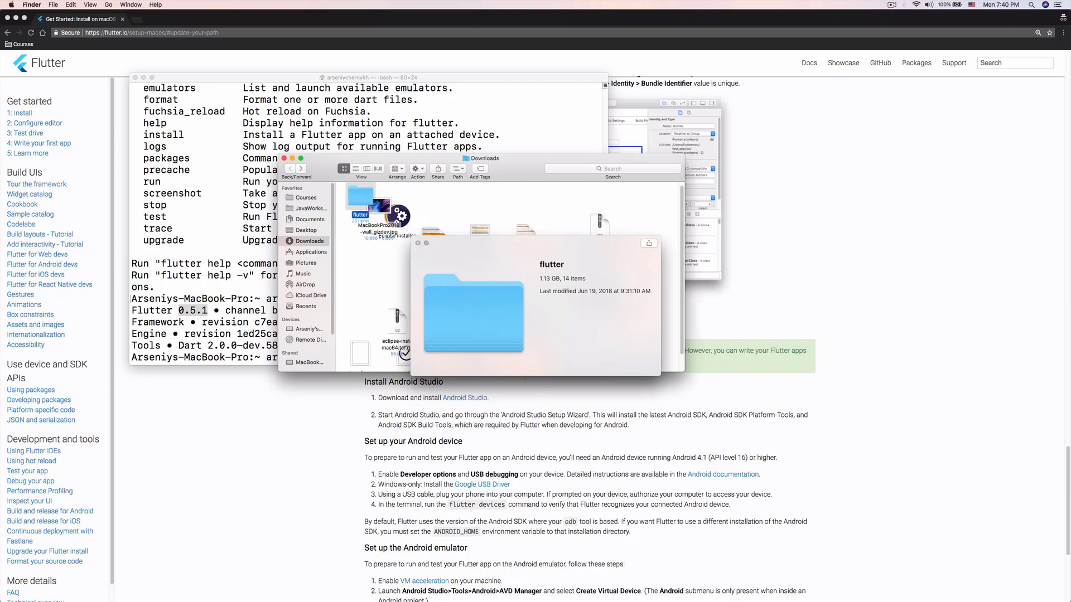
key(space)
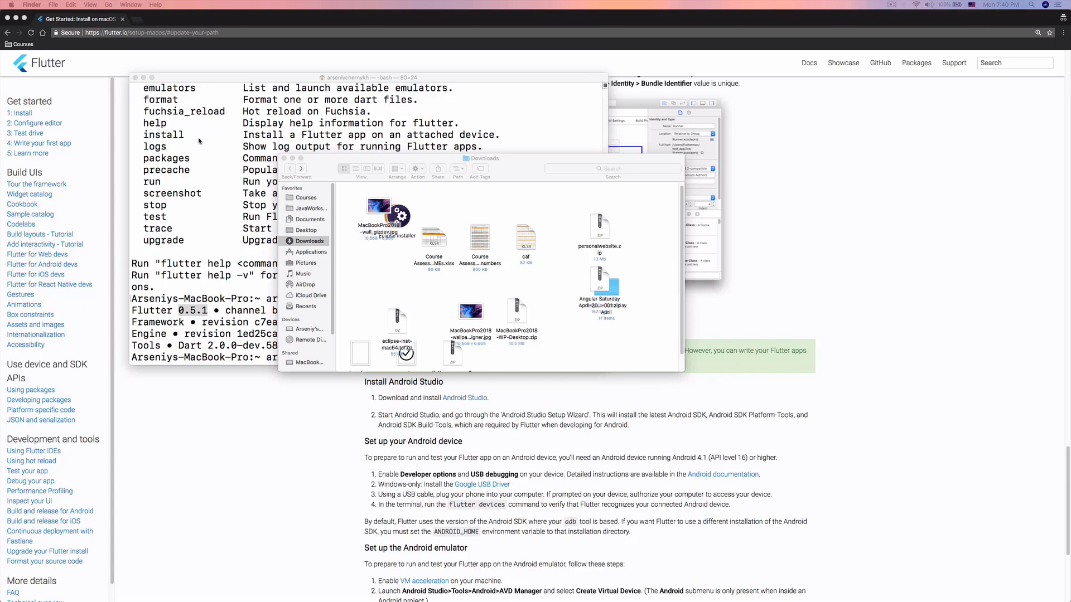
Switch to Terminal, close the window with the version output, and open another new shell window.
click(199, 141)
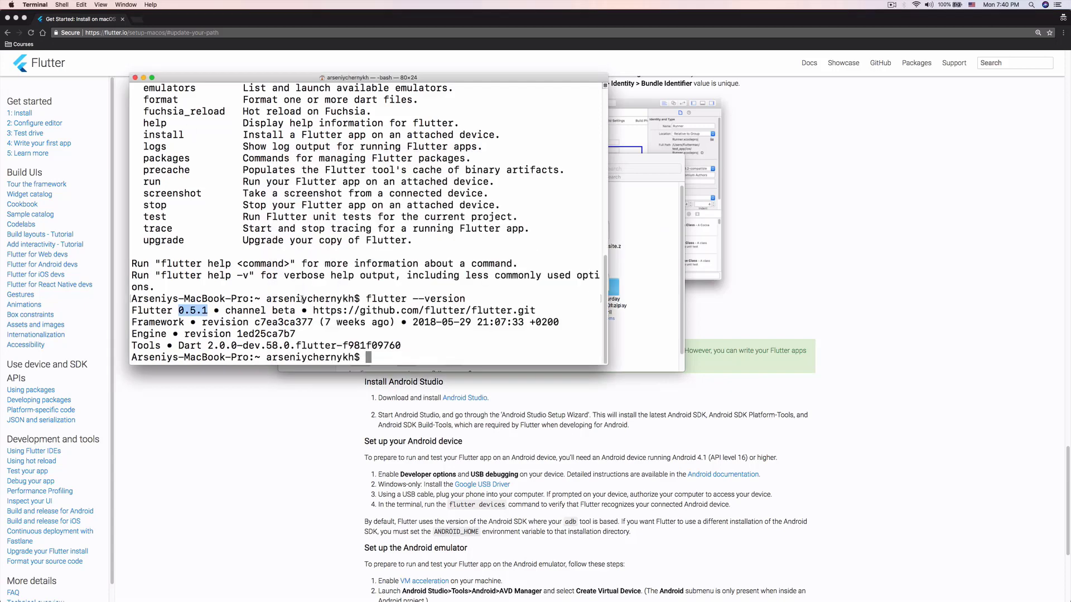
click(135, 78)
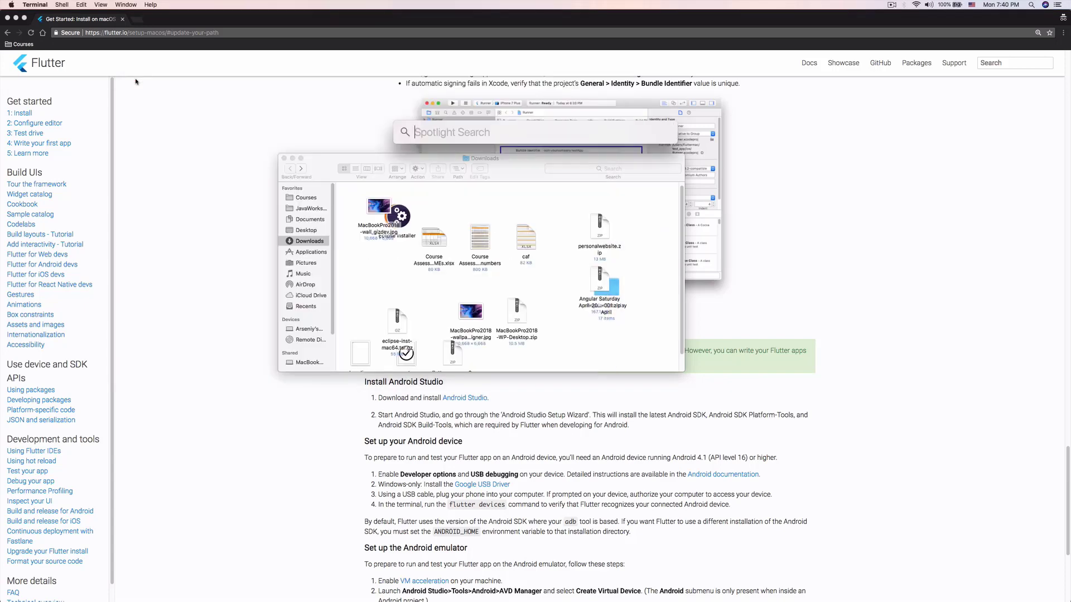
key(super+n)
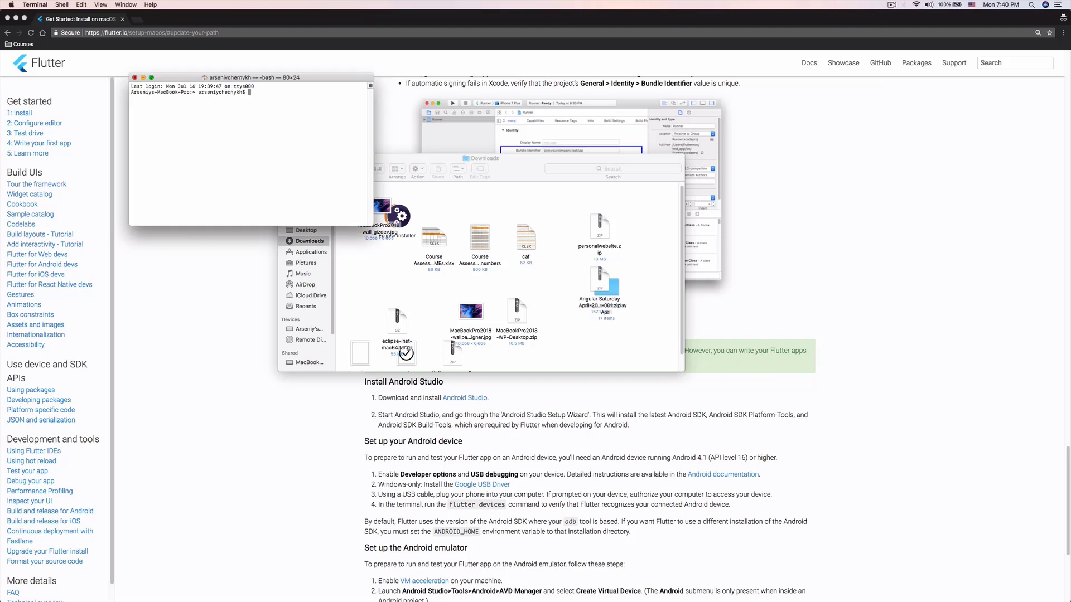
Enlarge the Terminal text, run flutter, and highlight the word "not" in the command's output.
key(super+plus)
key(super+plus)
key(super+plus)
text(flutter)
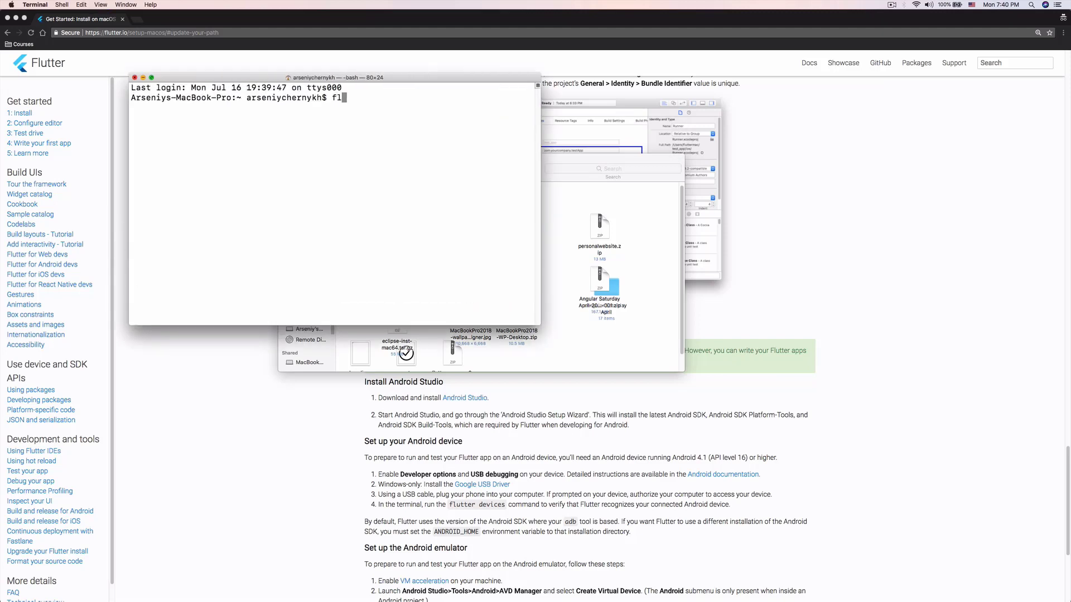
key(Return)
double_click(261, 108)
Switch to Finder, restore the removed flutter folder to Downloads, and close the Downloads preview.
click(624, 301)
key(space)
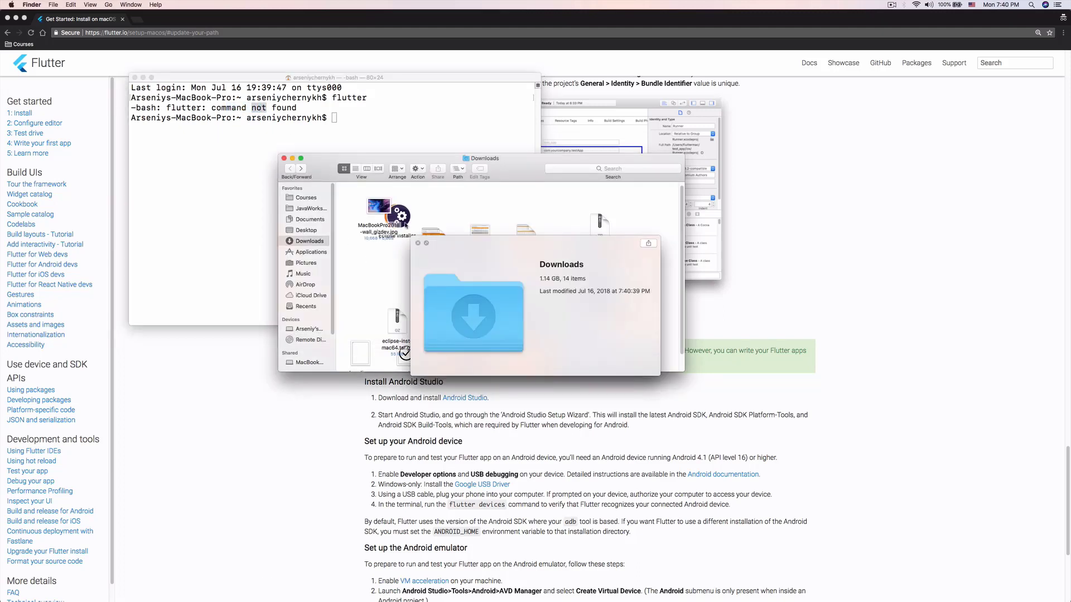
click(419, 243)
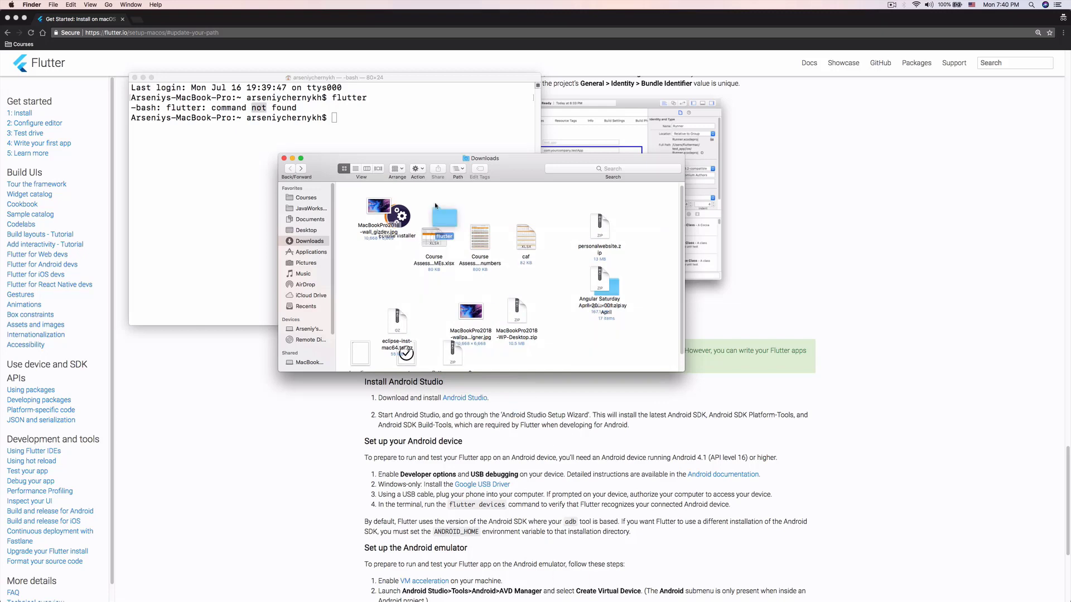
Return to Terminal, run flutter again, and look through the usage output.
click(365, 131)
text(flutter)
key(Return)
scroll(321, 164, up, 10)
scroll(323, 168, down, 10)
scroll(282, 200, up, 10)
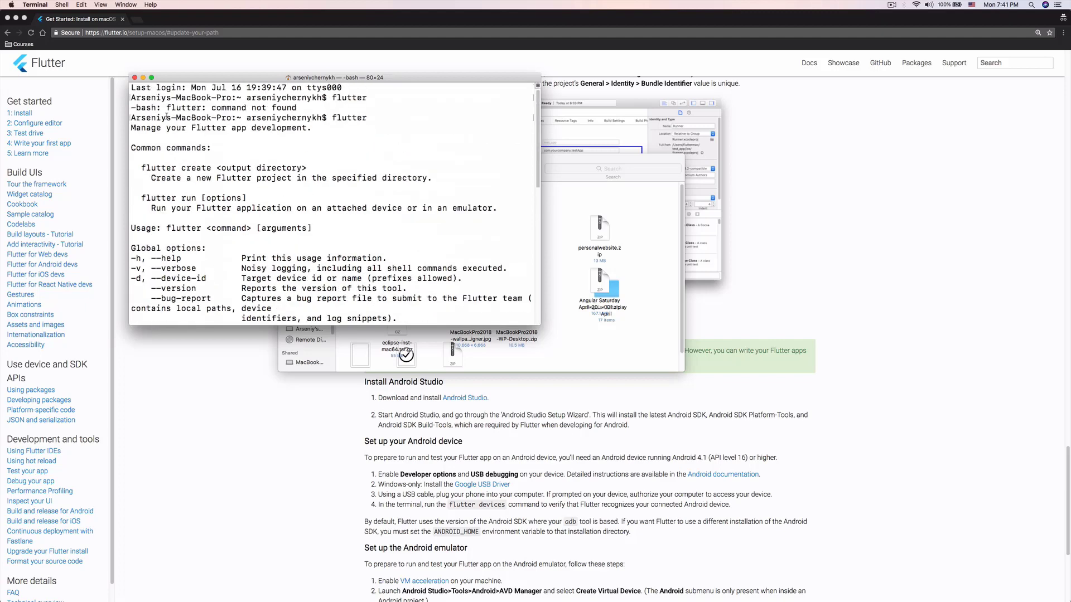
Close the Terminal window, and tidy the Downloads folder's icons by name in Finder before closing that window.
click(135, 77)
click(491, 208)
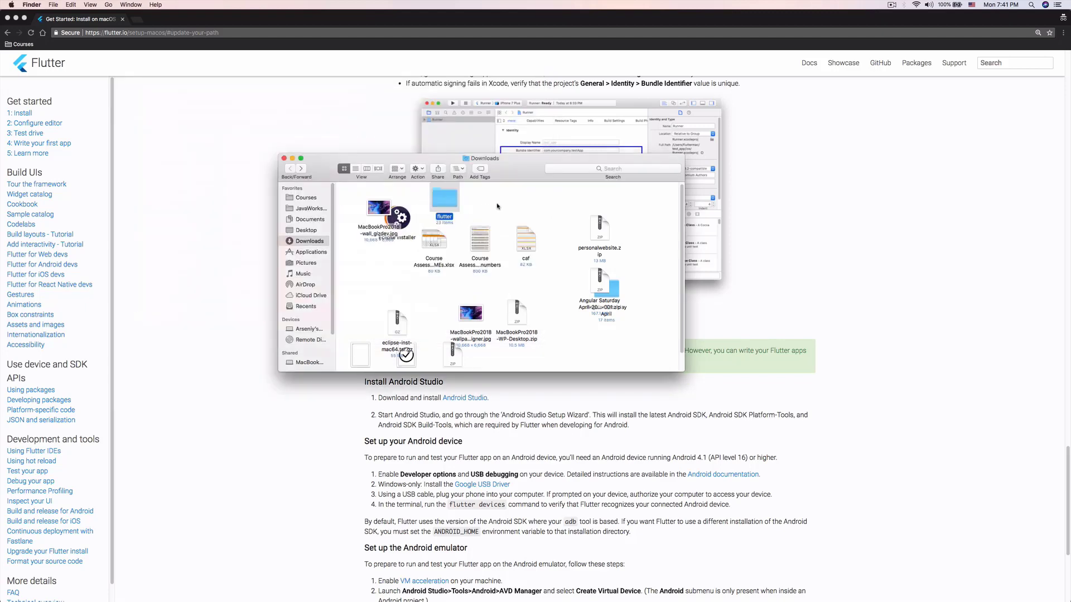
right_click(497, 205)
mouse_move(536, 254)
click(583, 250)
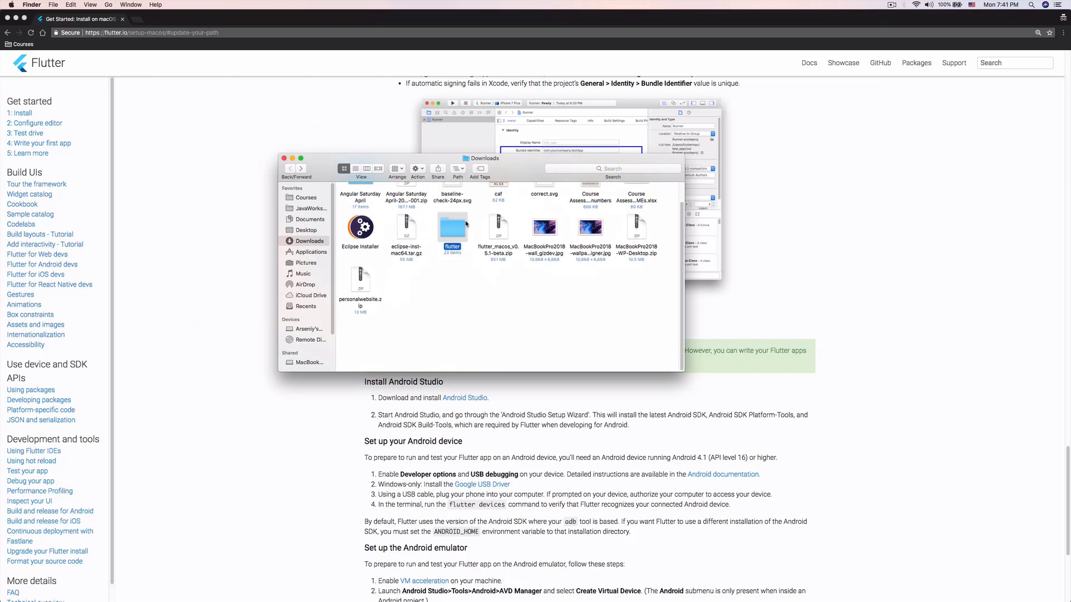
scroll(468, 248, up, 2)
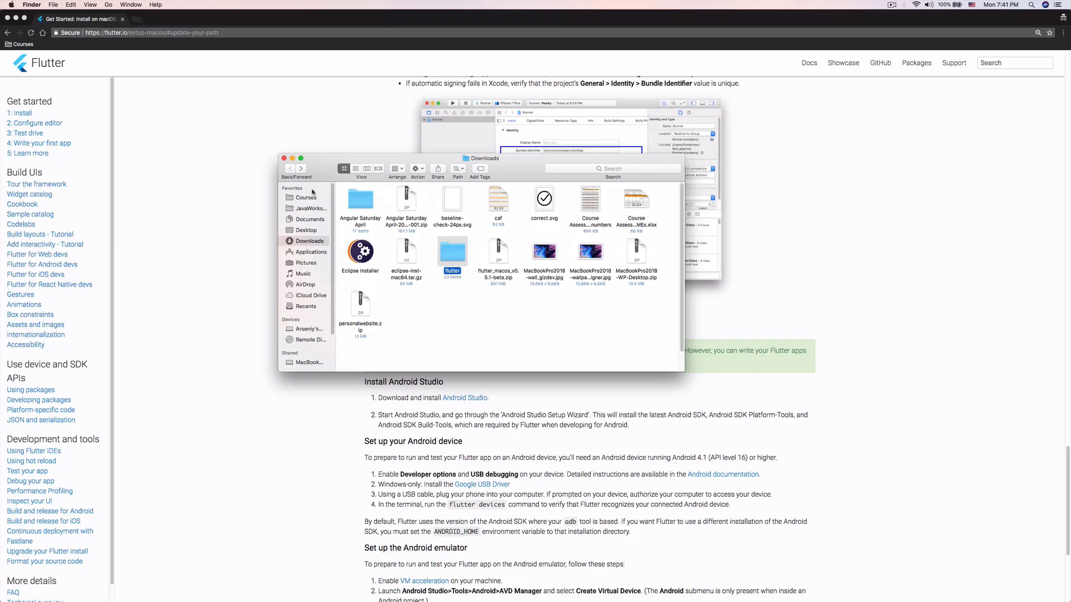
click(285, 160)
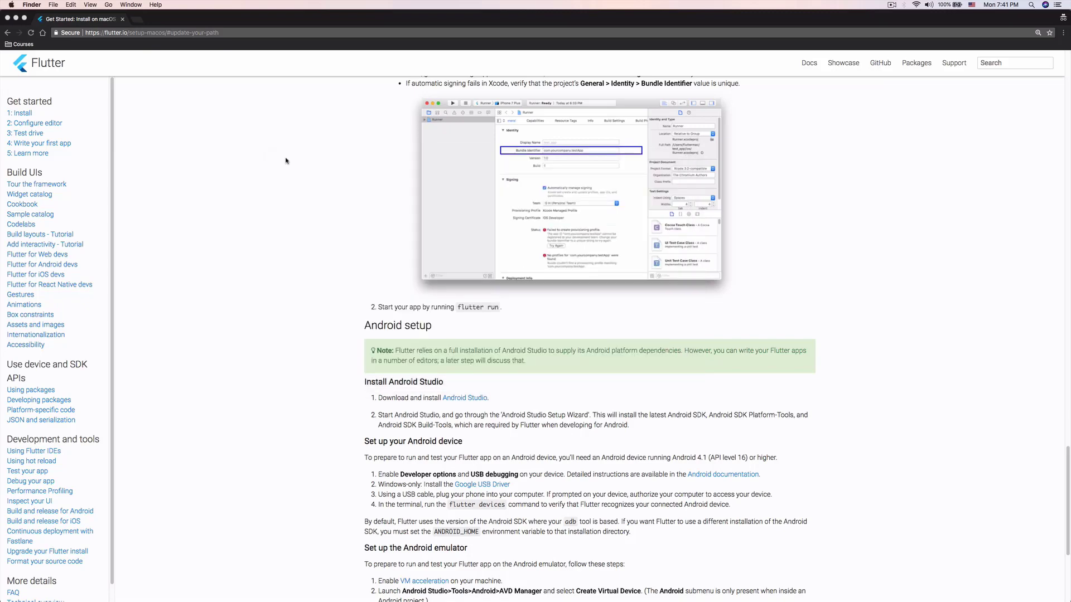
Search Google for "android studio" in Chrome and open the Android Developers page for downloading Android Studio and SDK tools.
scroll(284, 165, up, 20)
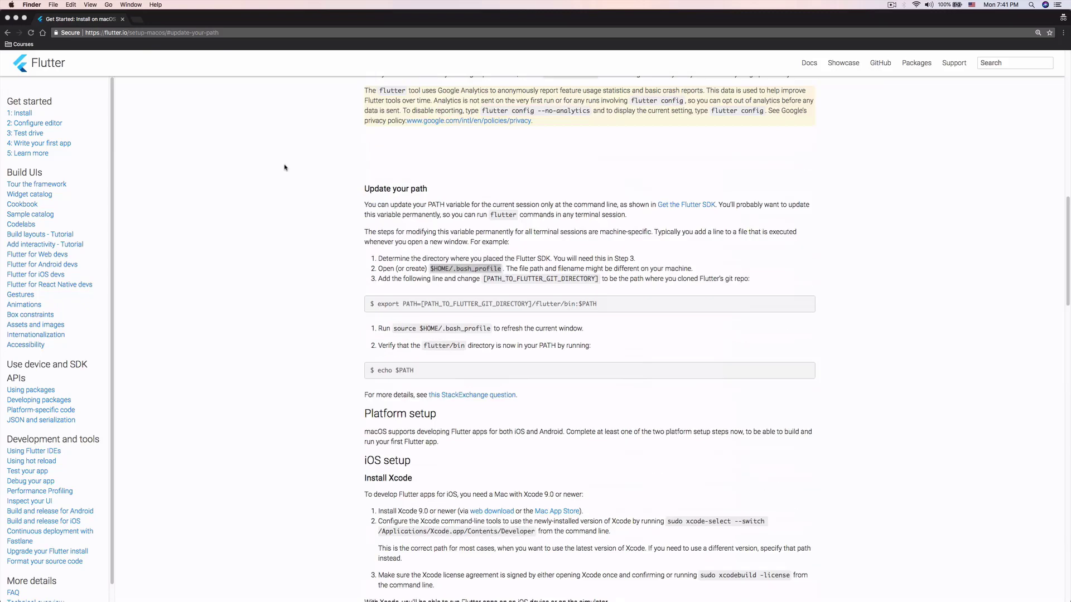
click(235, 34)
text(android)
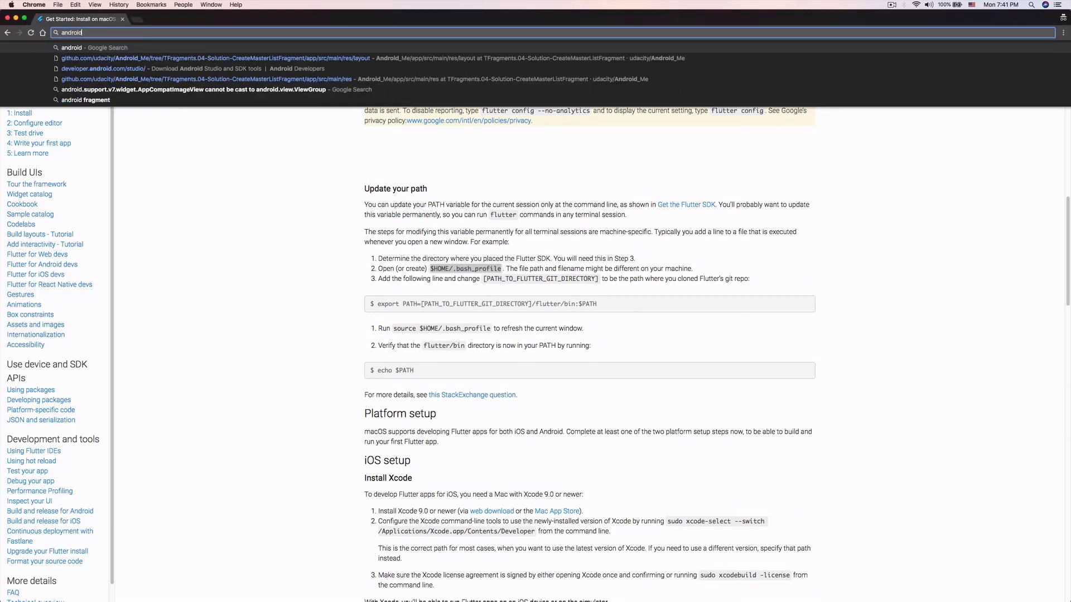
text( studio)
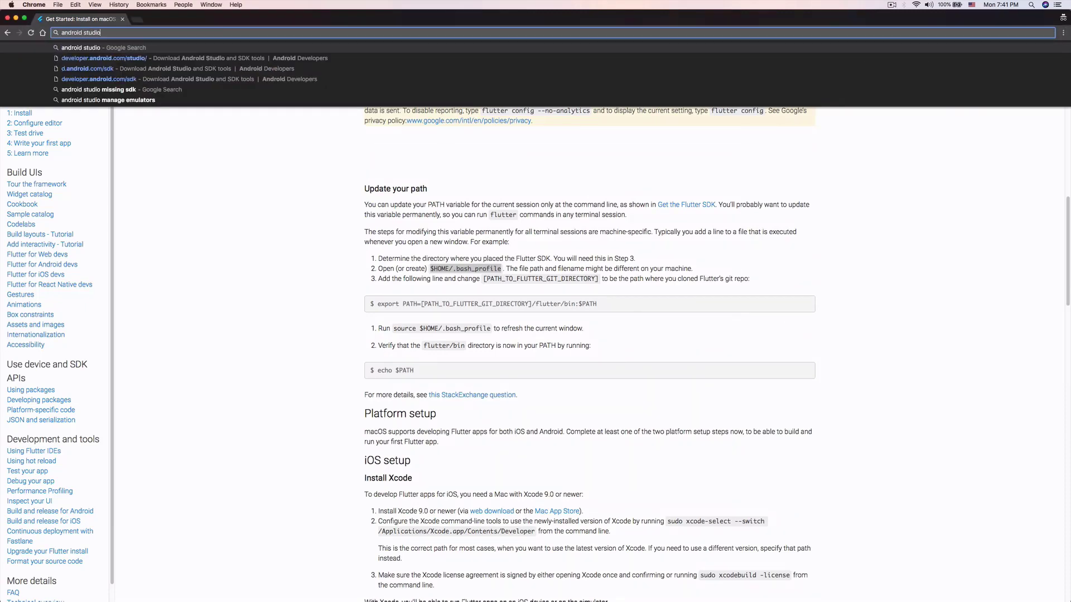
key(Return)
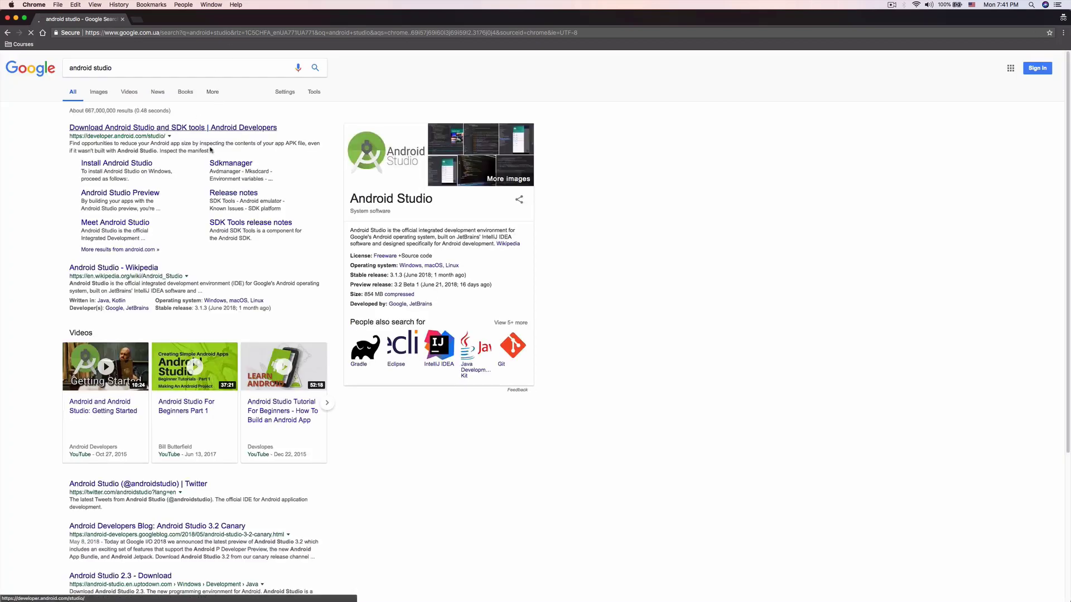
click(179, 128)
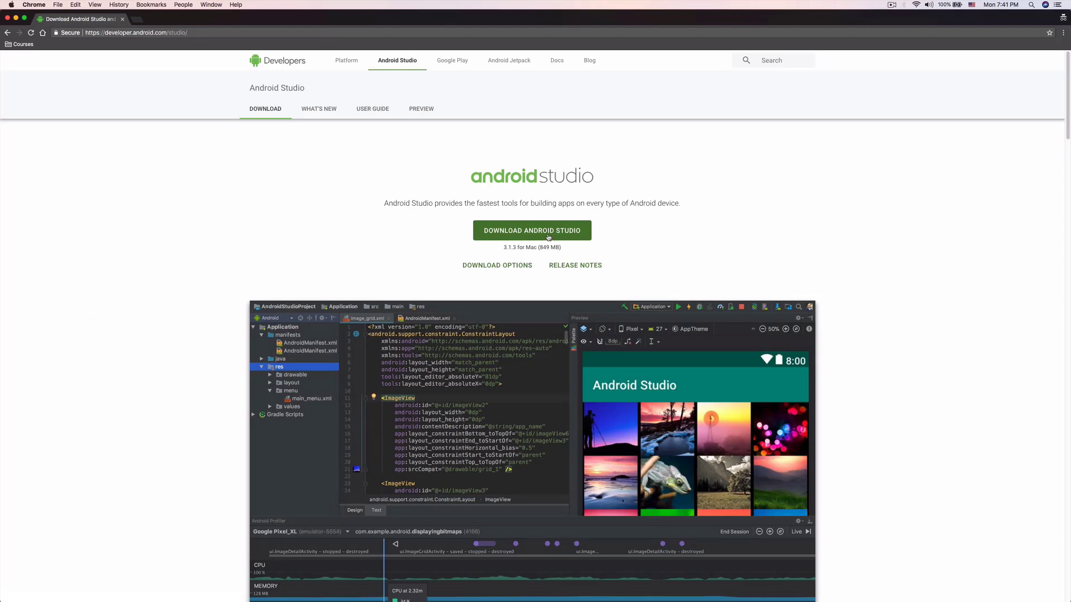
Accept the terms and conditions and download Android Studio 3.1.3 for Mac.
click(536, 237)
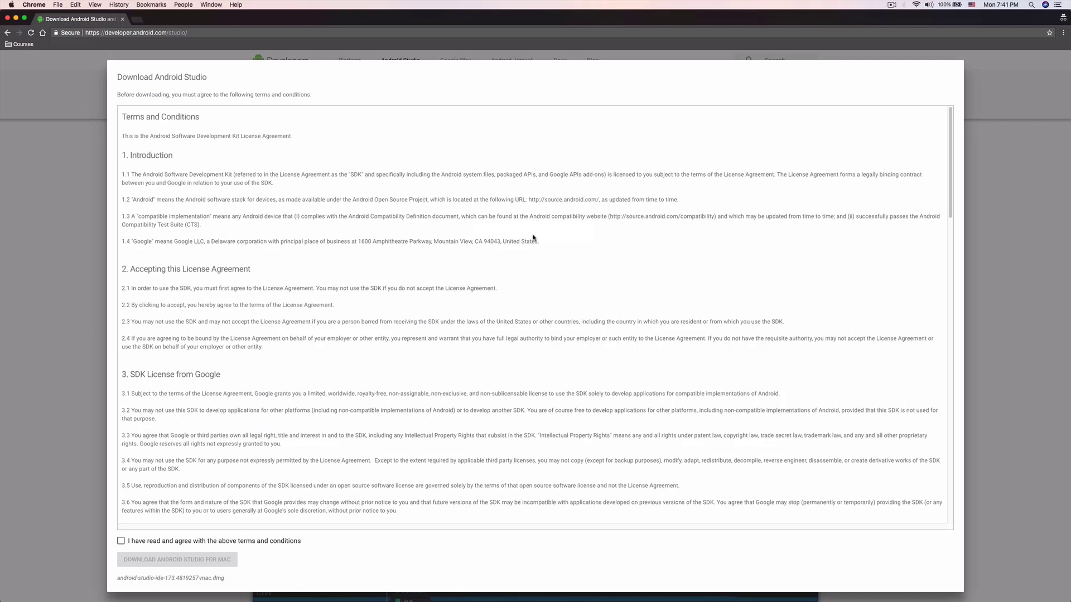
click(120, 541)
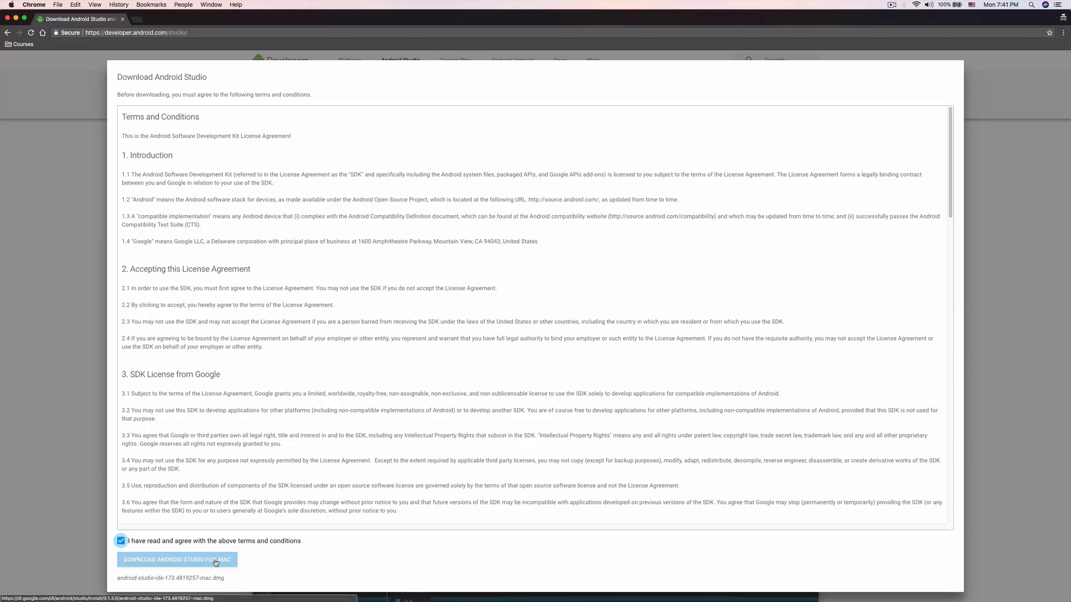
click(216, 562)
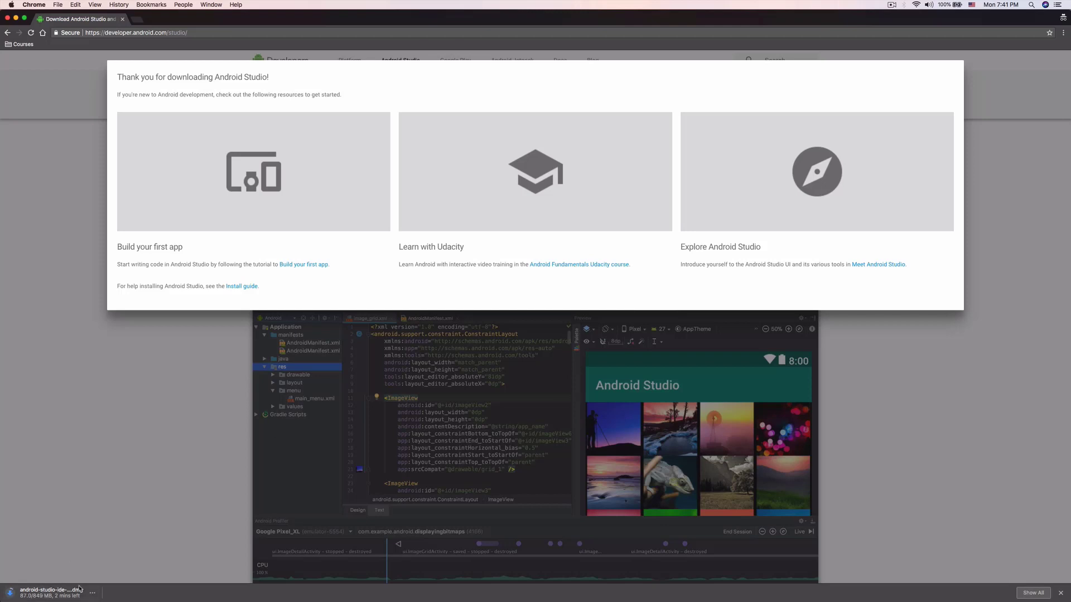
Switch to Finder, install Android Studio into Applications from the downloaded android-studio-ide .dmg, and launch it.
key(super+Tab)
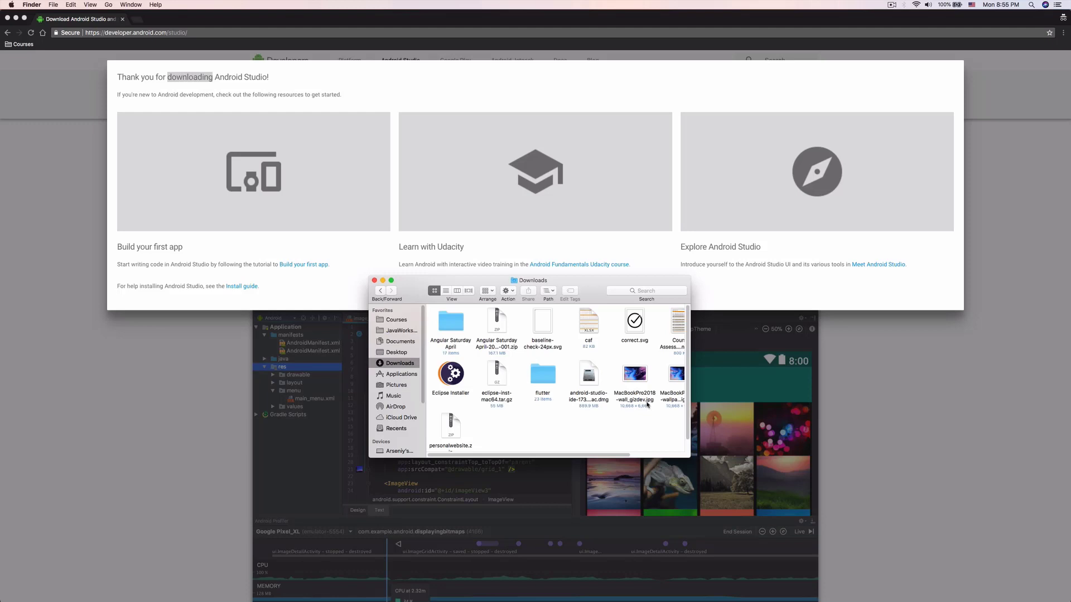
click(584, 387)
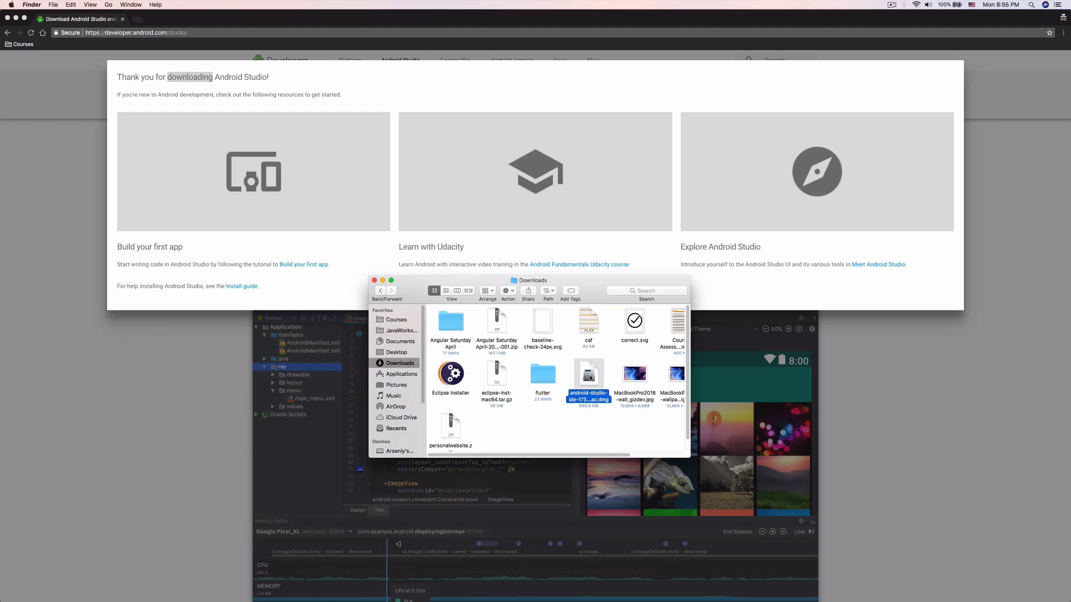
double_click(590, 378)
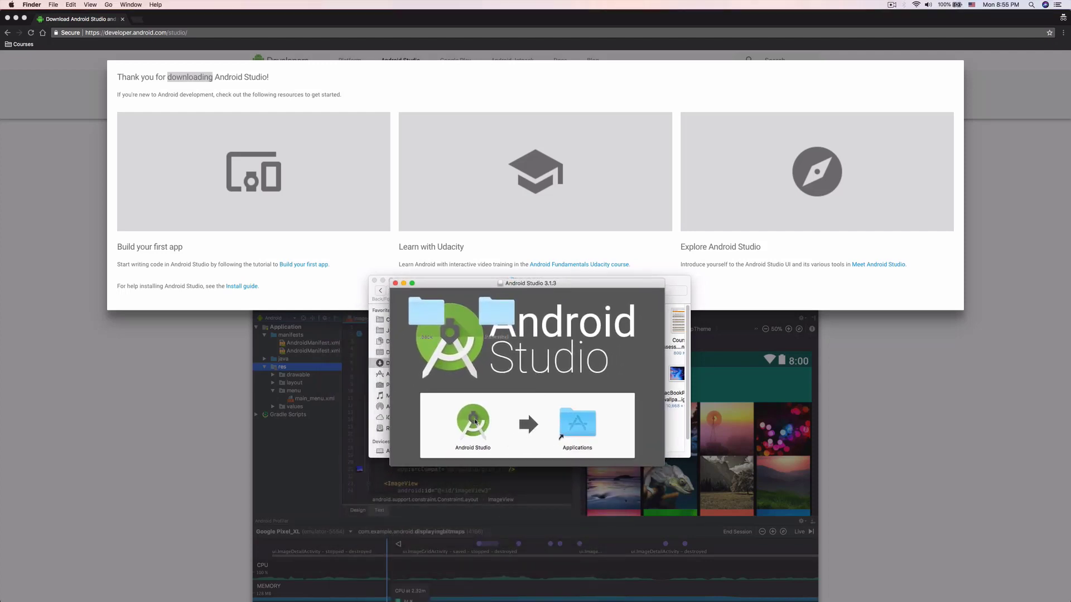
click(475, 422)
drag(465, 417, 571, 428)
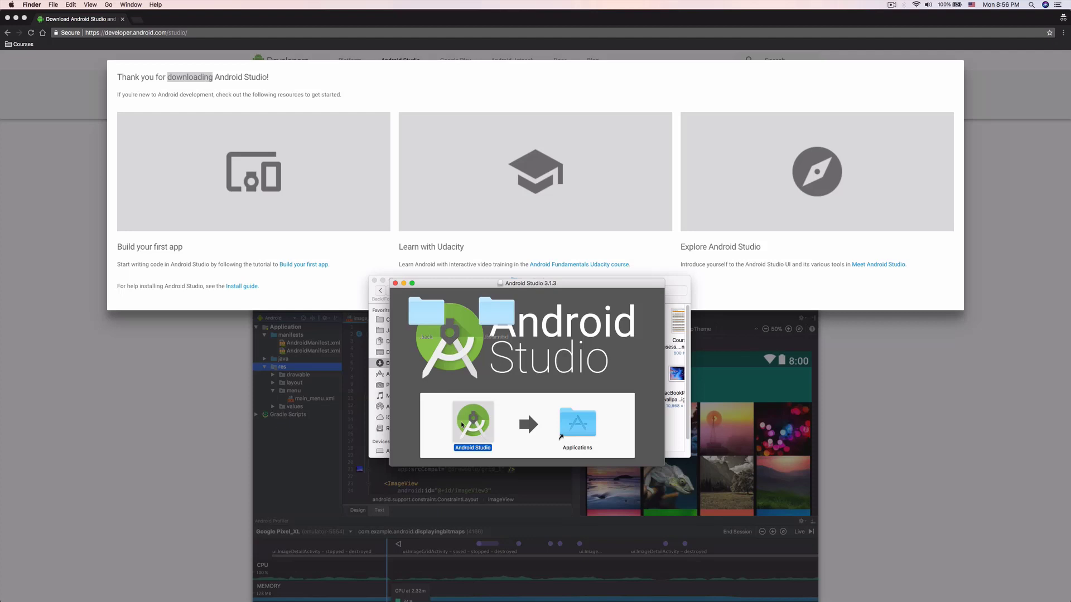
double_click(462, 425)
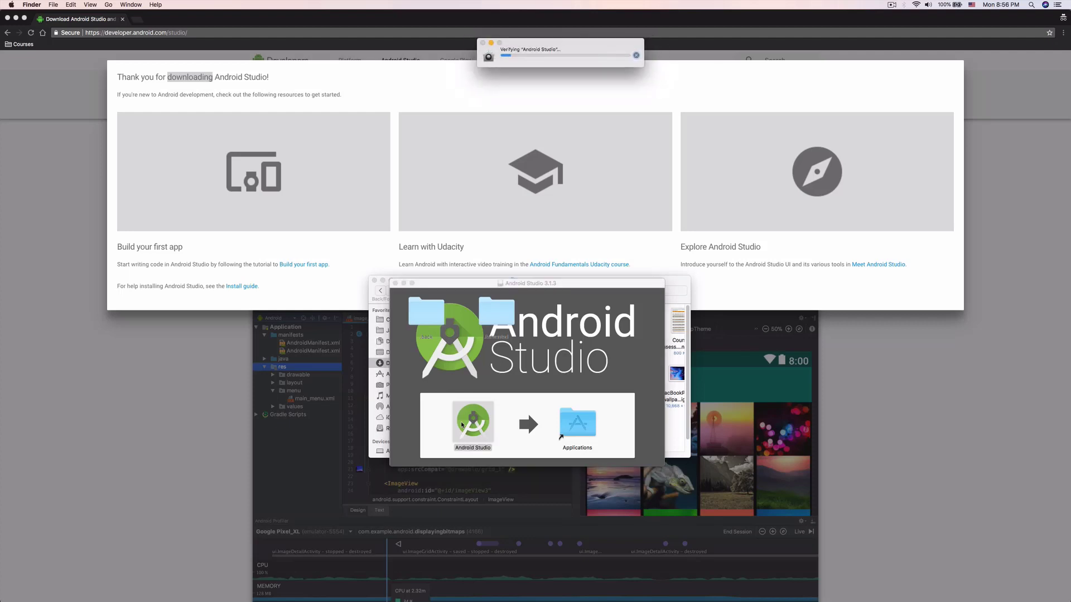
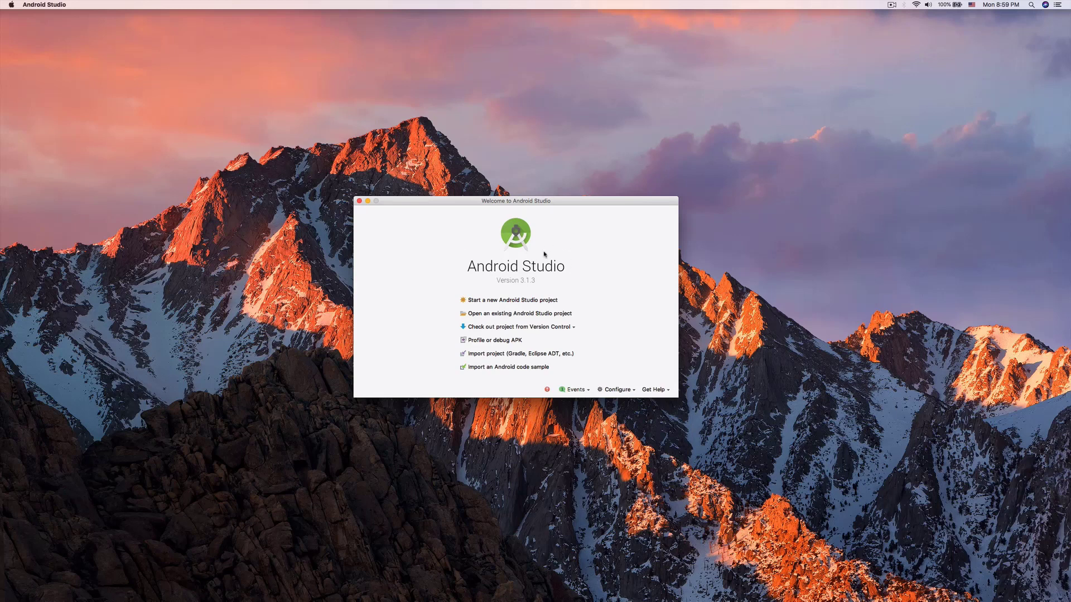
Back out of the new Android project dialog, and search the plugin repositories for "flutter" from the plugin settings.
click(505, 301)
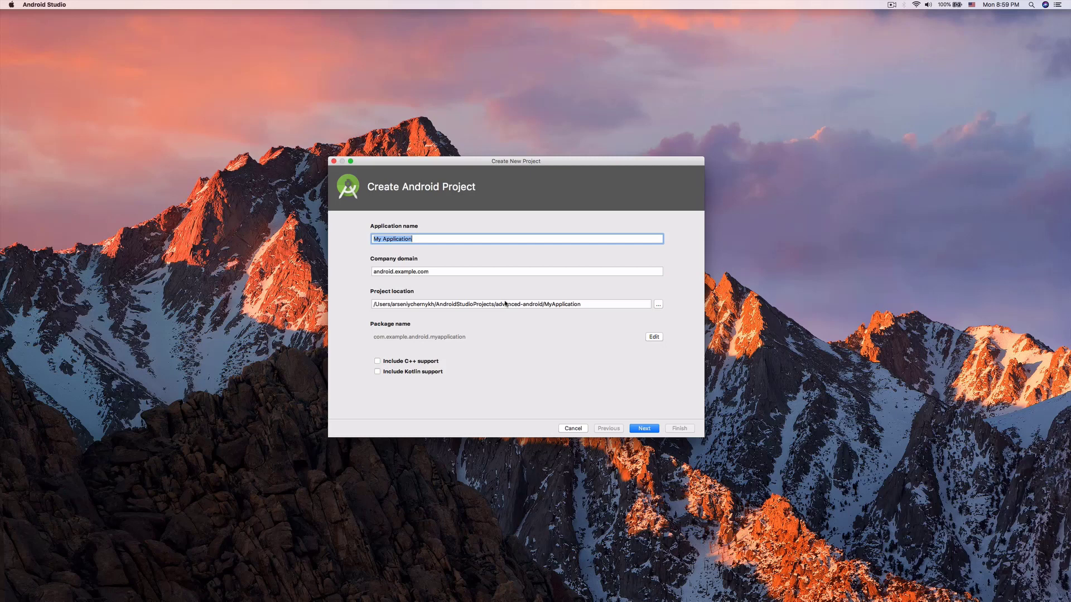
click(573, 428)
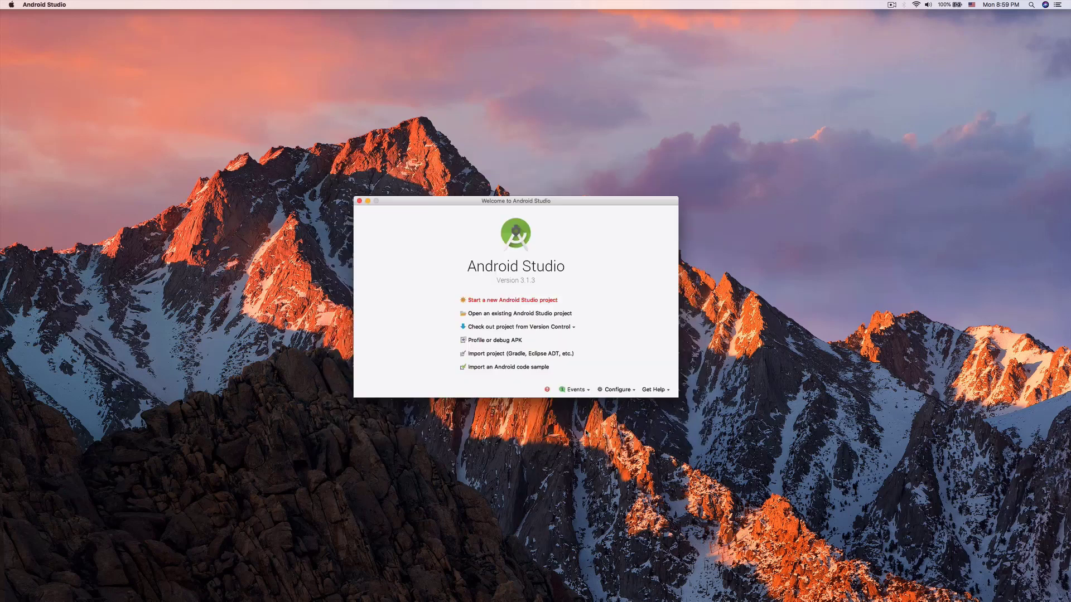
click(620, 391)
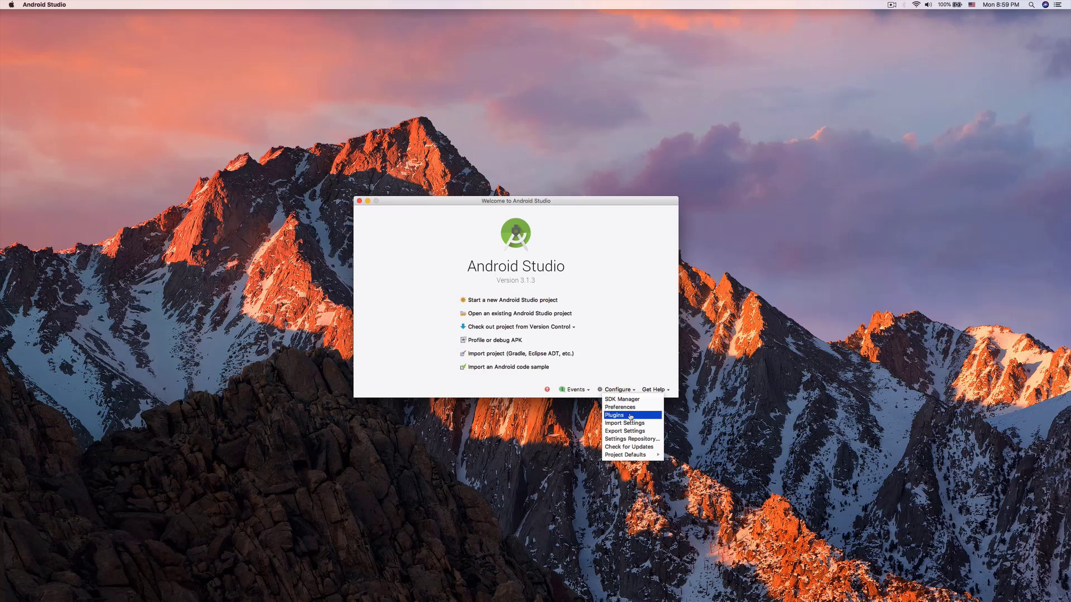
click(629, 414)
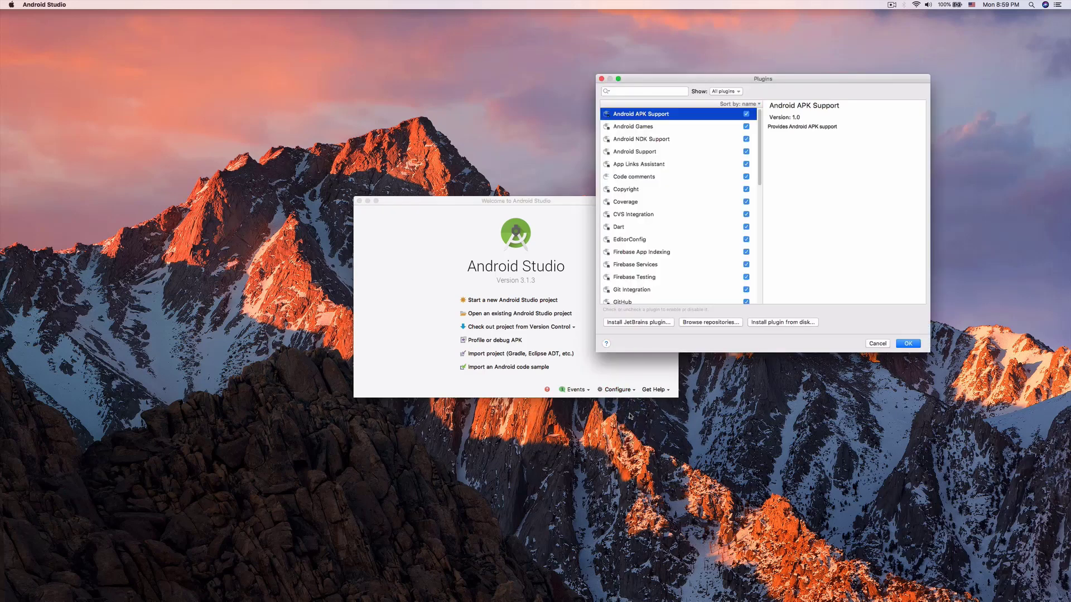
click(643, 92)
text(flutter)
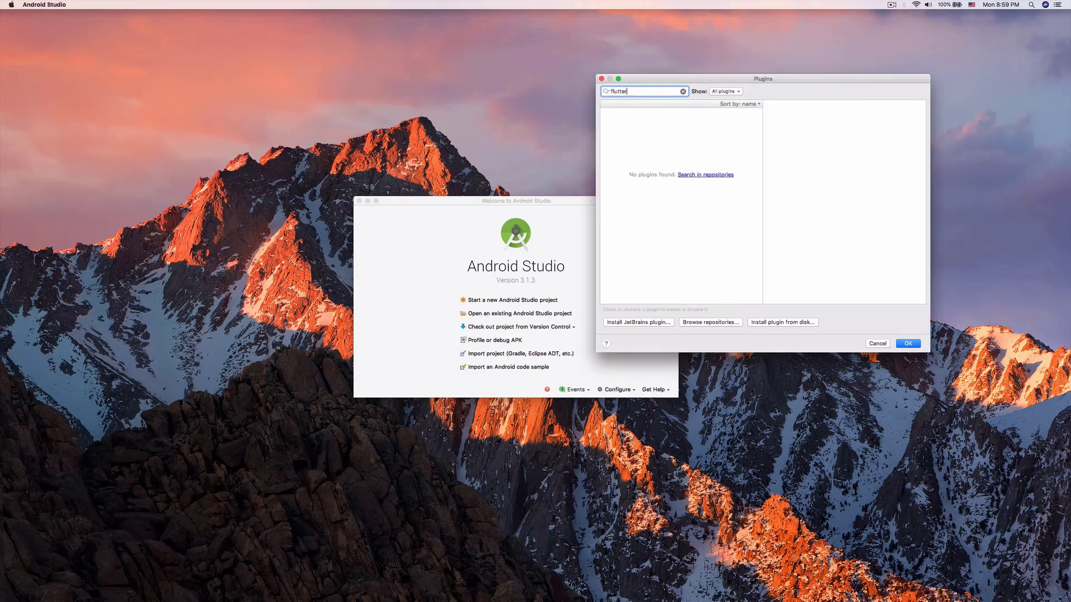
click(694, 174)
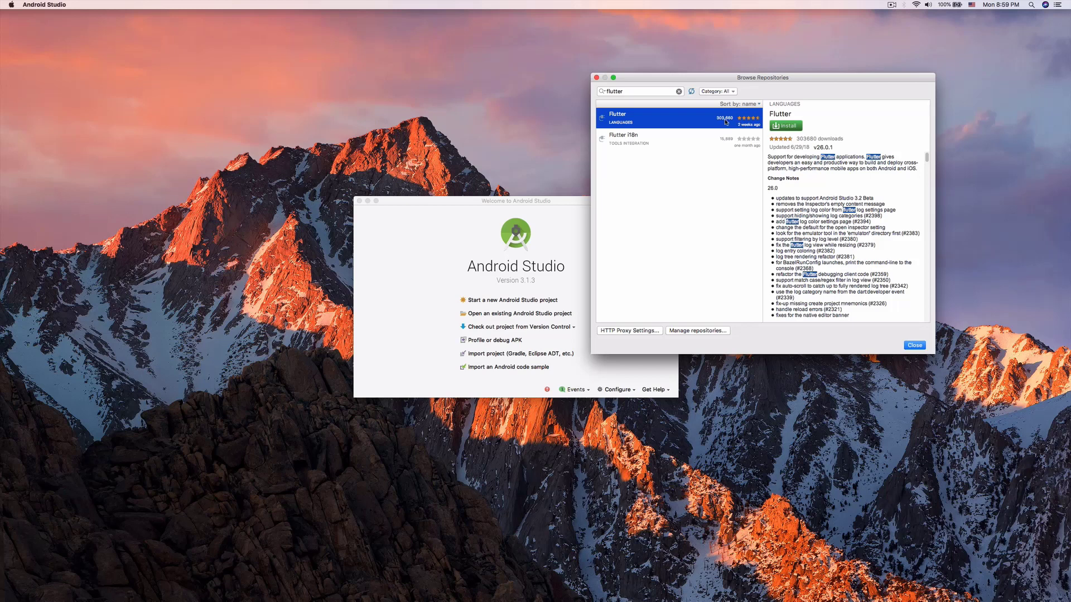
Install the Flutter plugin, confirm the plugin changes, and restart Android Studio to activate it.
click(775, 126)
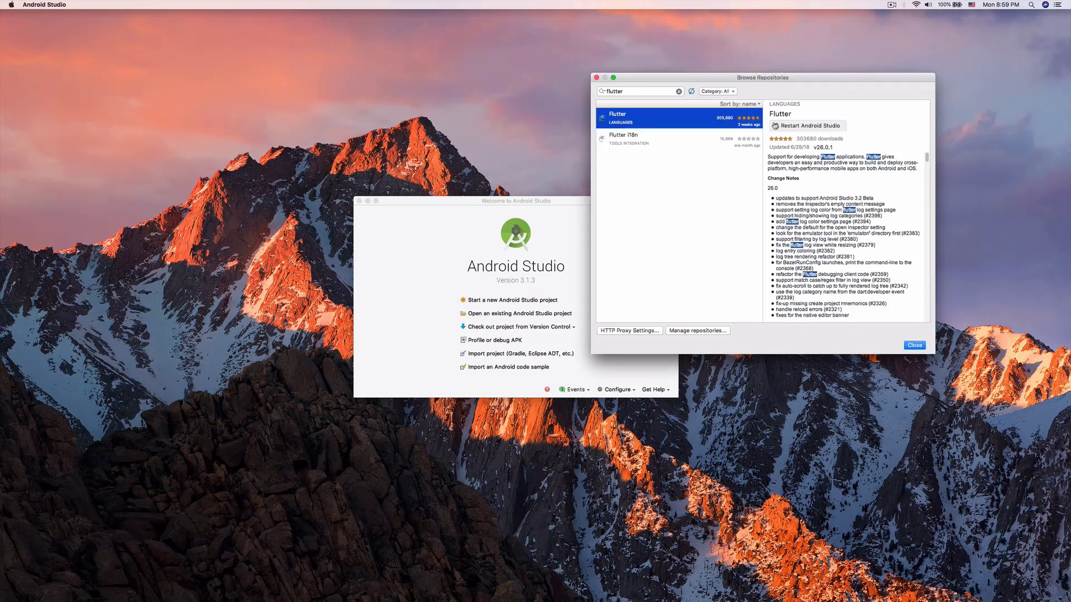
key(Escape)
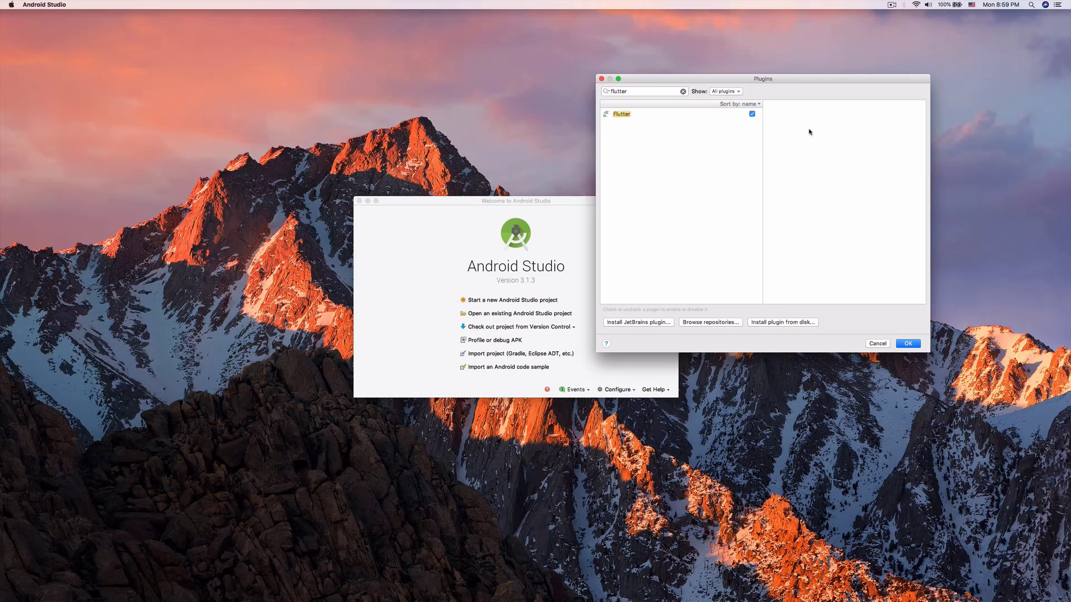
click(907, 344)
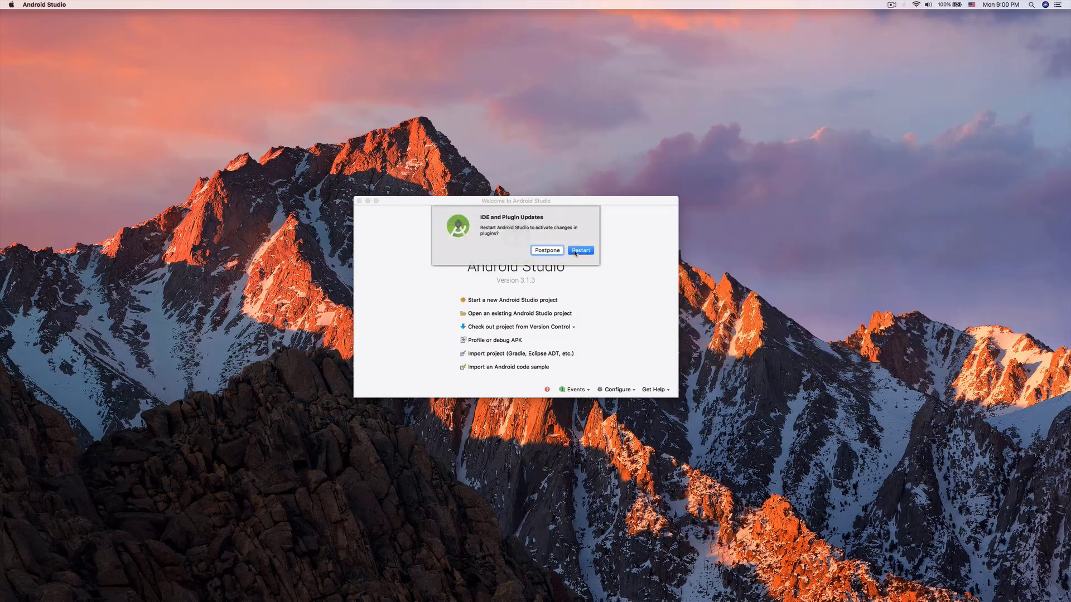
click(579, 250)
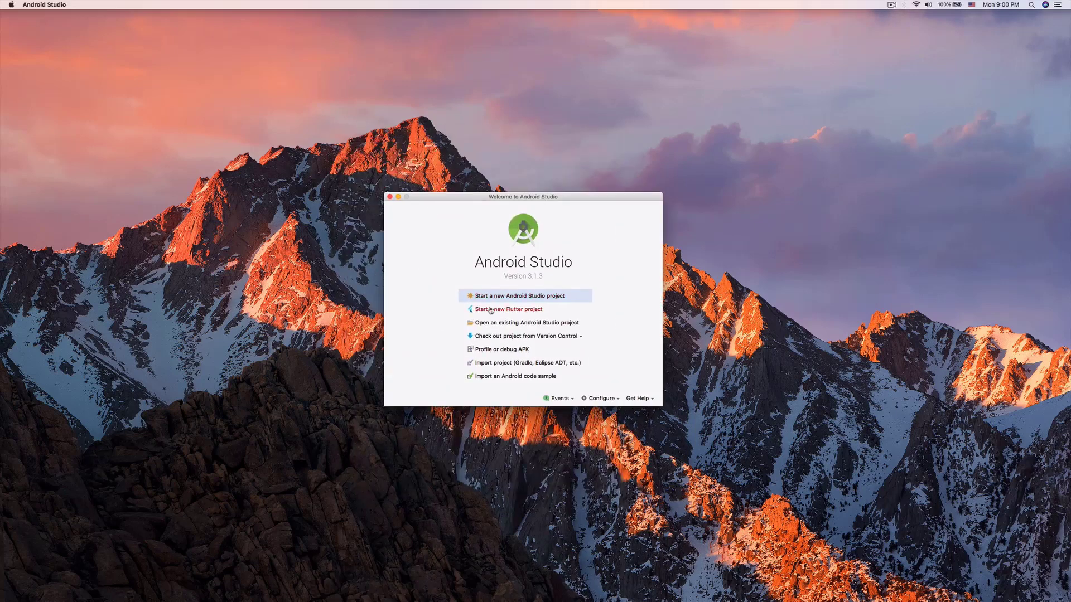
Start a new Flutter project of the Flutter Application type, and review its project name and Flutter SDK path.
click(527, 310)
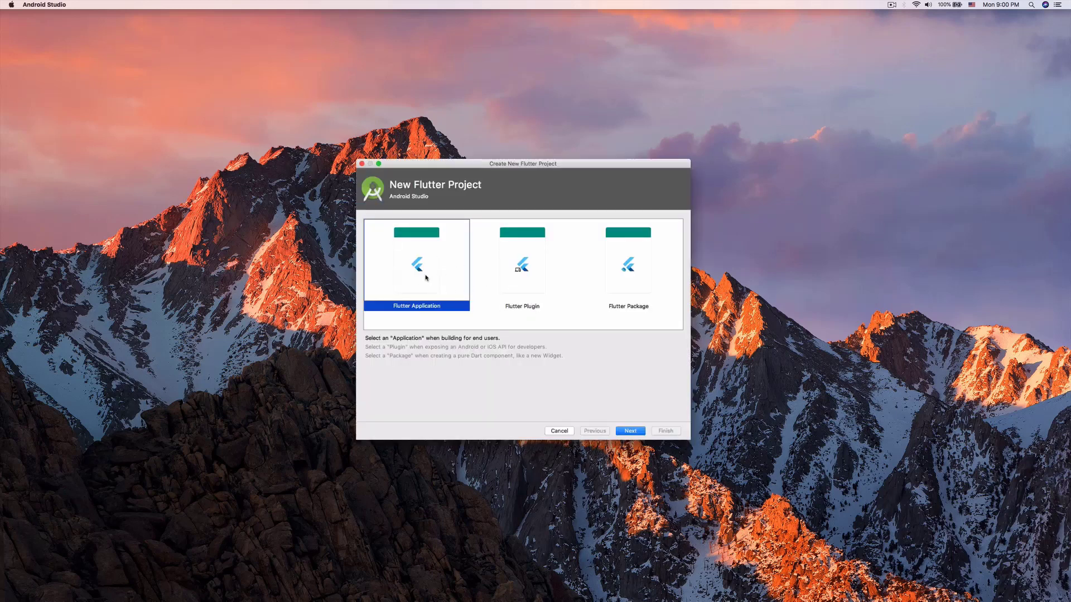
click(643, 432)
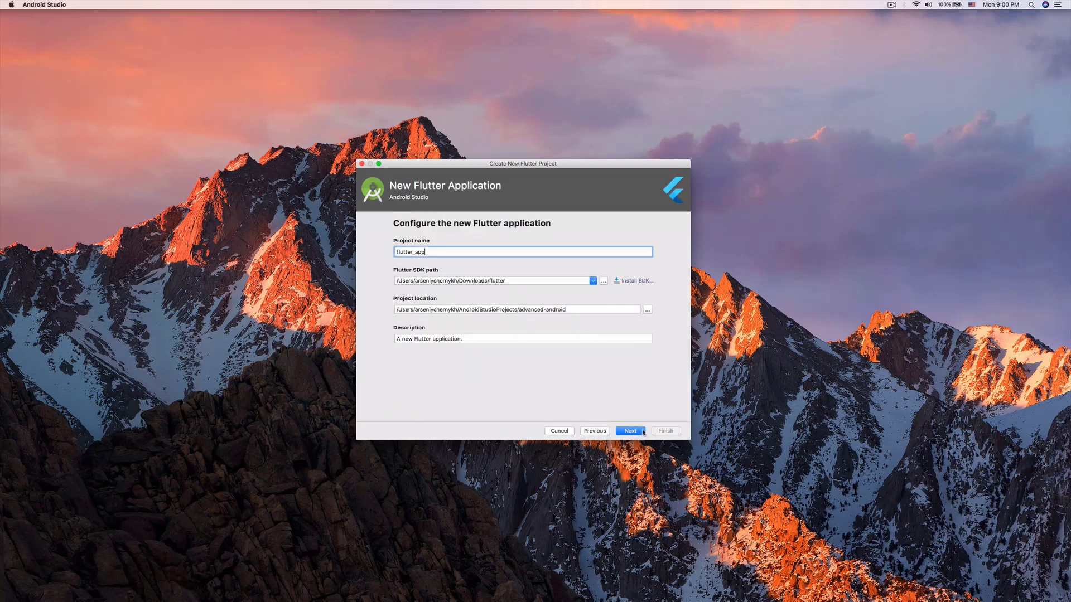
double_click(417, 249)
double_click(403, 251)
click(404, 280)
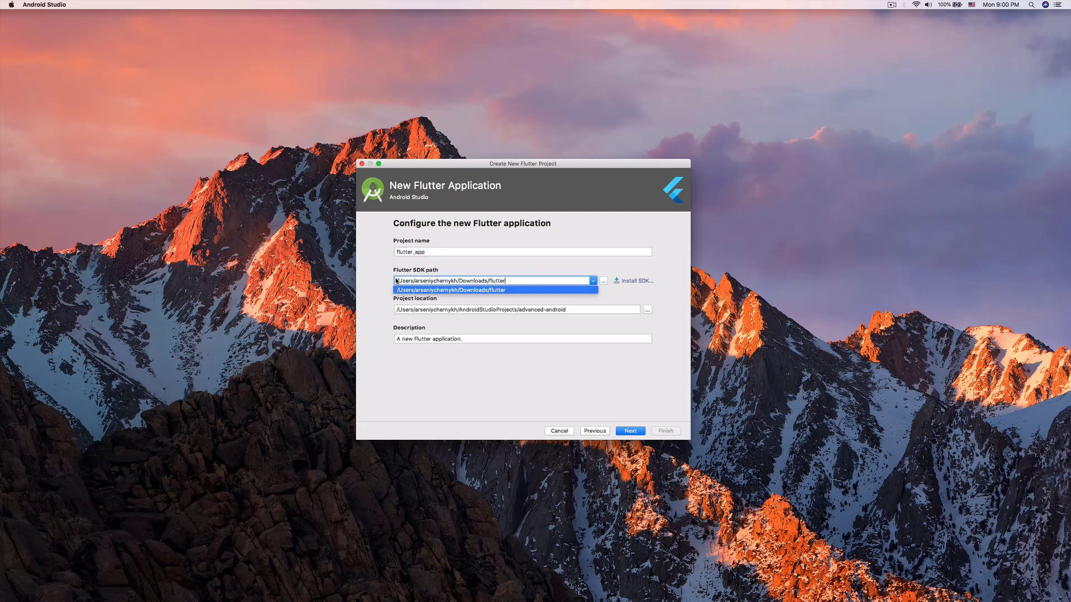
key(super+a)
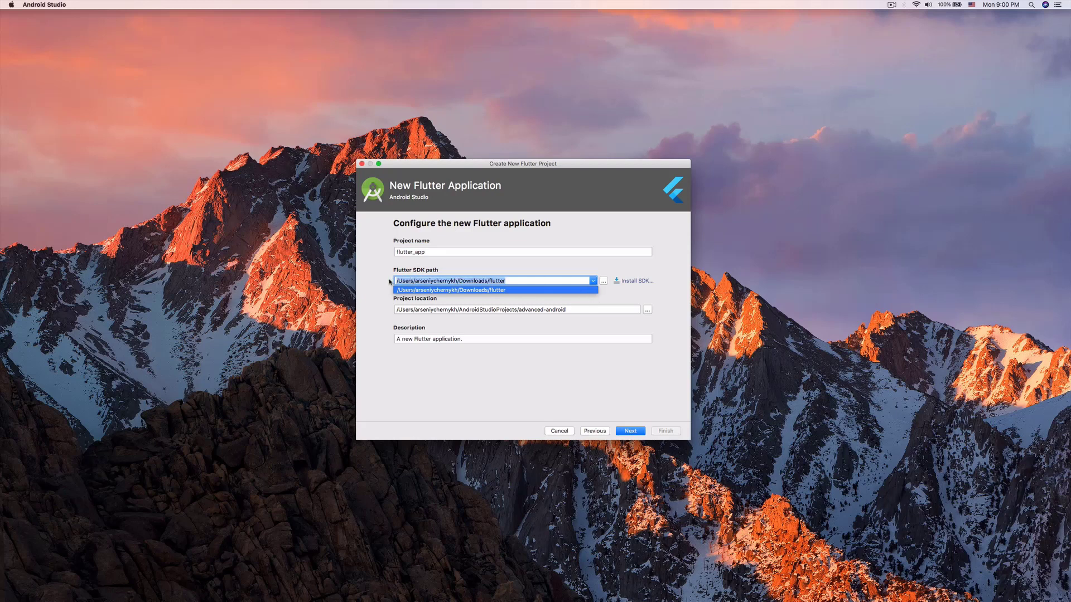
key(Escape)
double_click(452, 281)
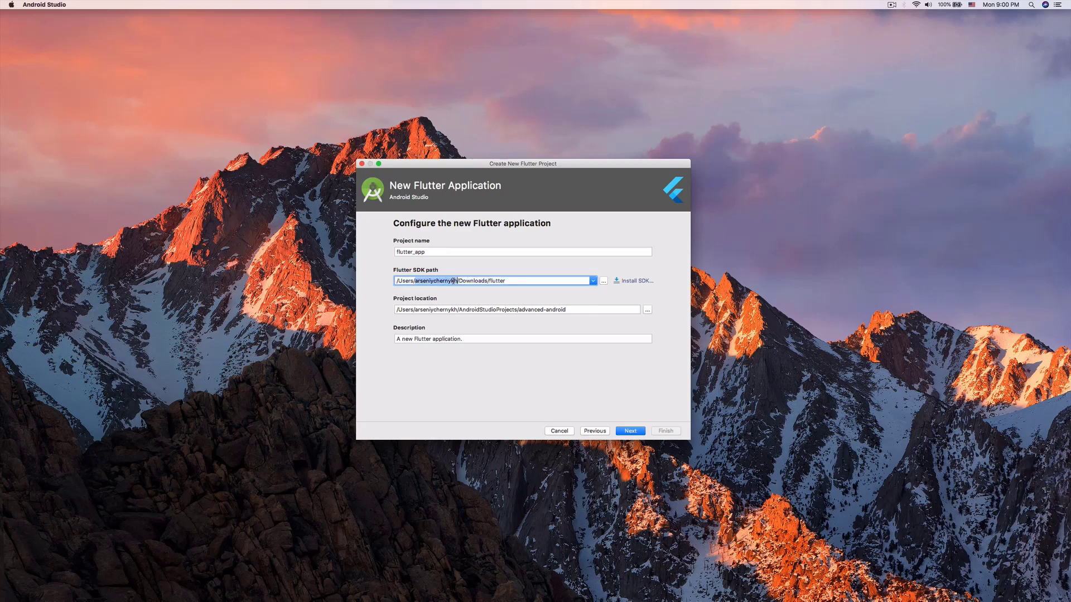
Set the project location to documents/flutter-course inside the home folder, and review the description.
double_click(505, 311)
drag(566, 310, 458, 310)
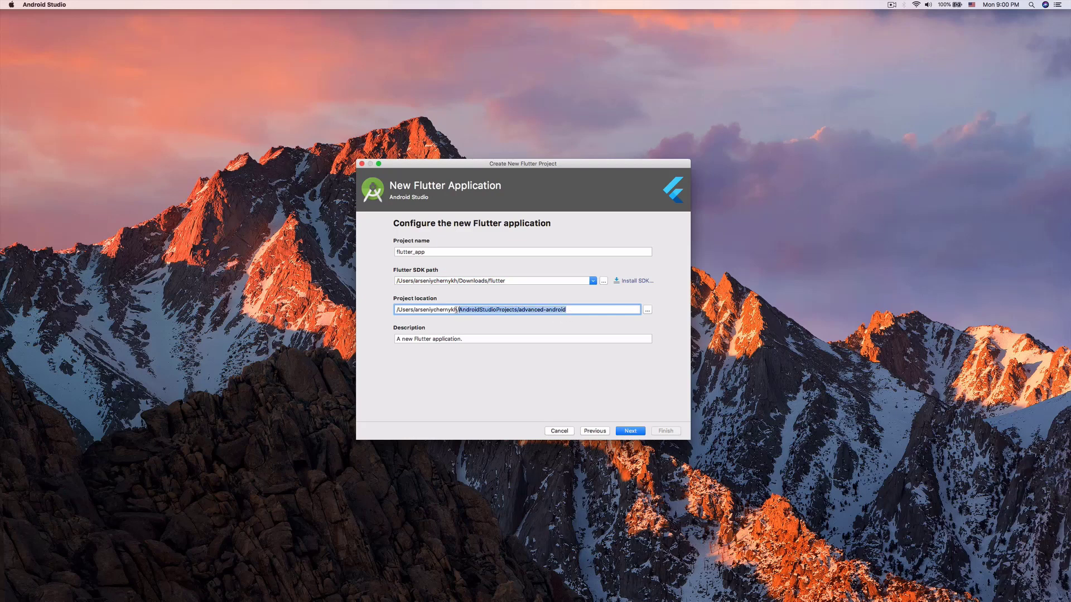
key(BackSpace)
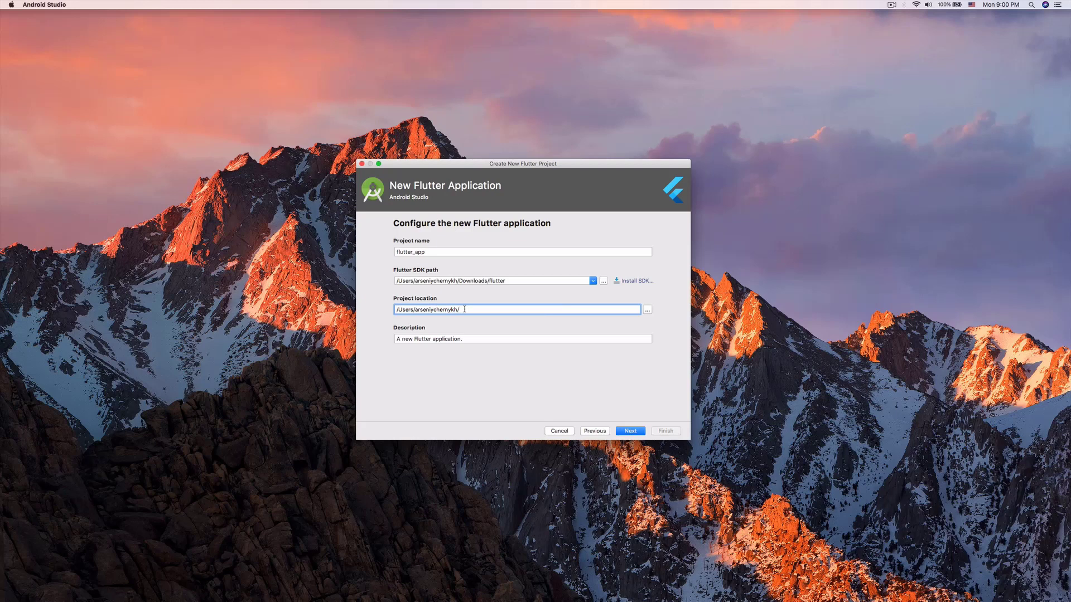
text(documents.)
text(flutter-course)
double_click(484, 310)
double_click(494, 309)
double_click(406, 338)
double_click(423, 338)
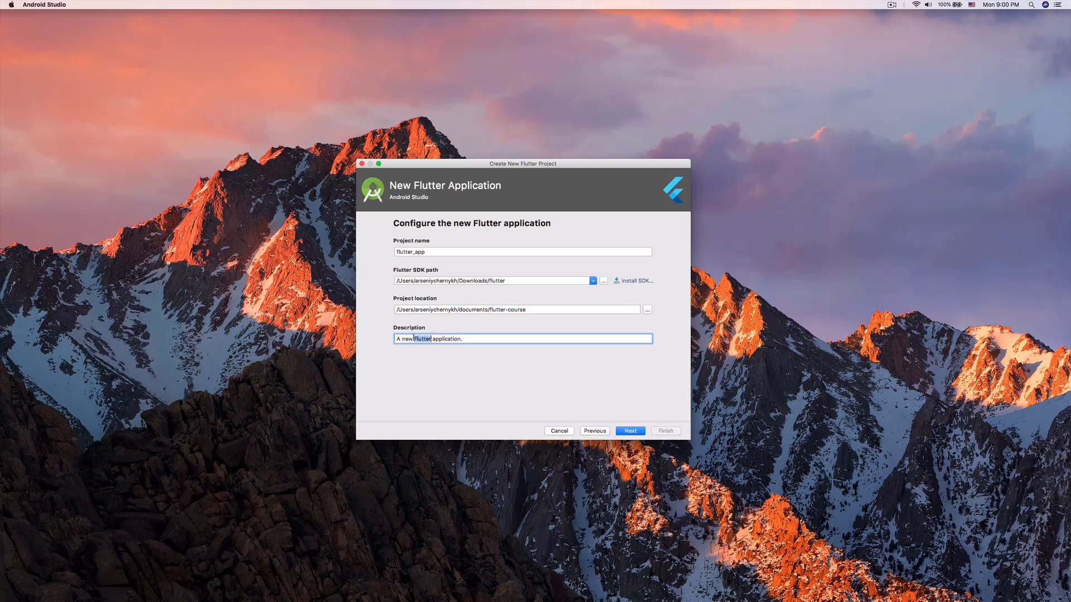
click(432, 339)
double_click(435, 339)
Name the project flutter_eduonix_course and create it with the default example.com company domain.
drag(426, 252, 395, 251)
text(Flutter-)
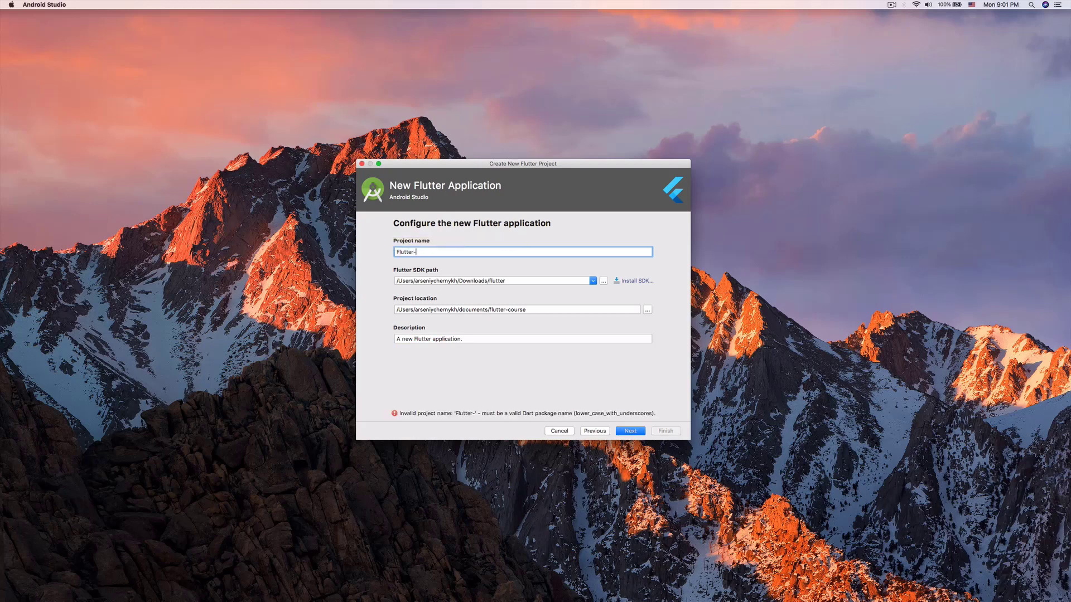
key(BackSpace)
text(_)
key(BackSpace)
text(e)
key(BackSpace)
text(f)
click(447, 252)
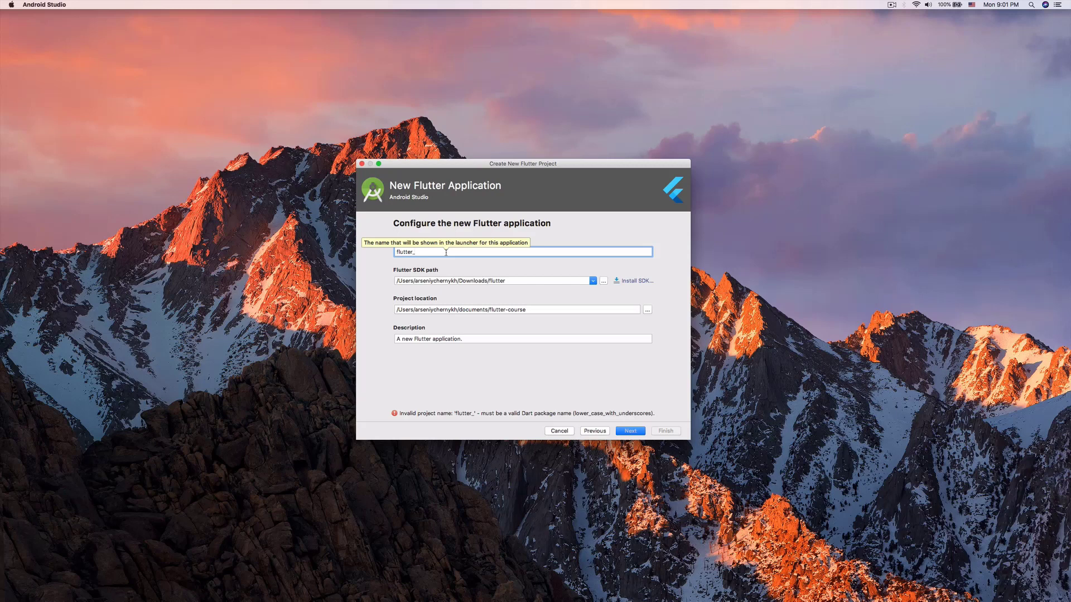
text(eduo)
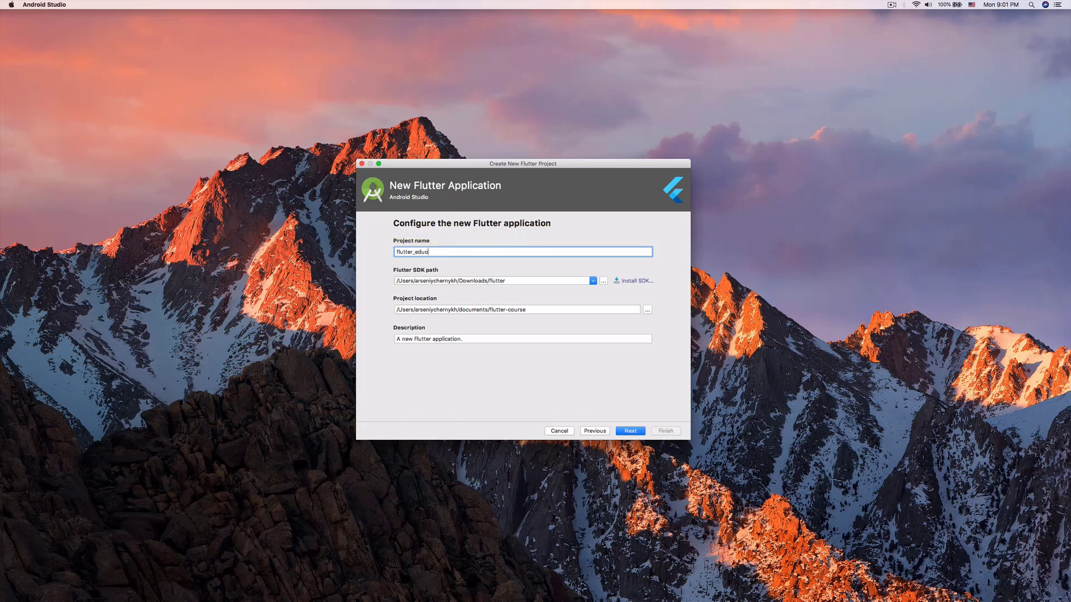
text(nix_course)
click(630, 431)
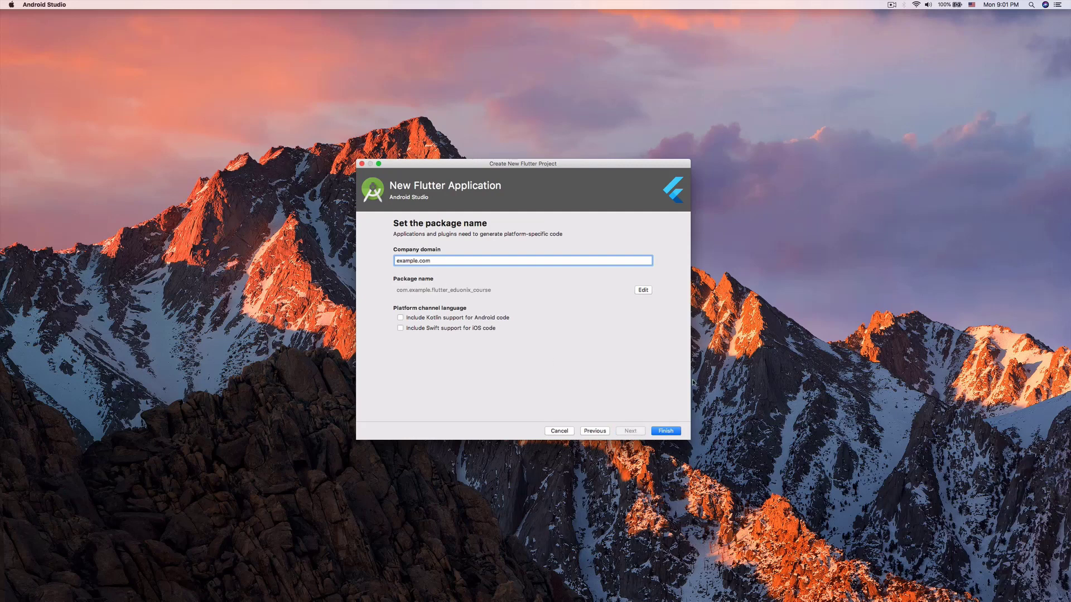
click(666, 431)
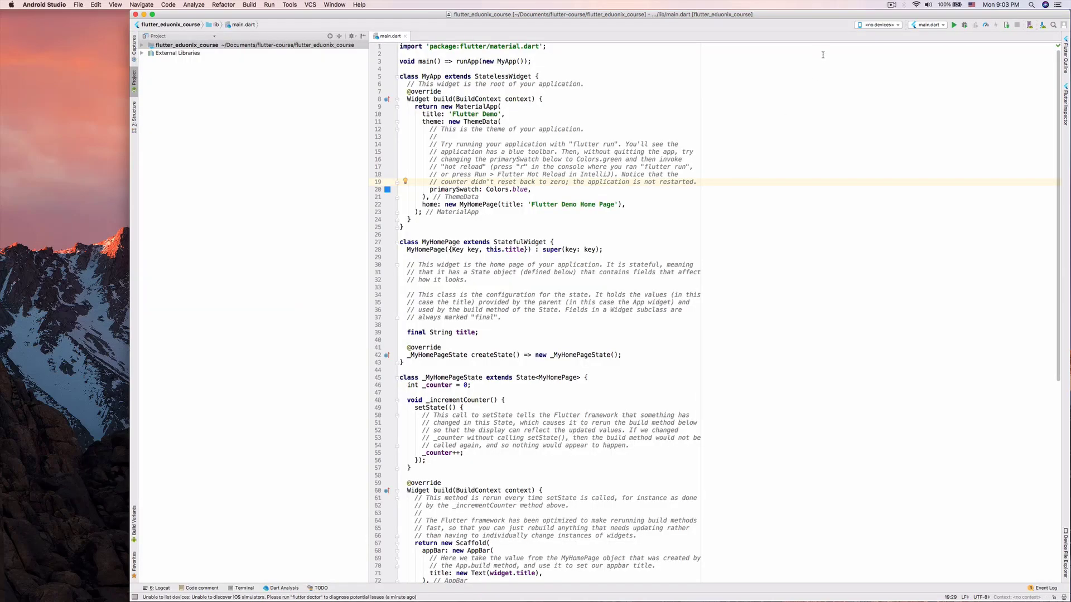
Expand the project and its lib folder, and read through the generated code in main.dart.
drag(424, 115, 434, 167)
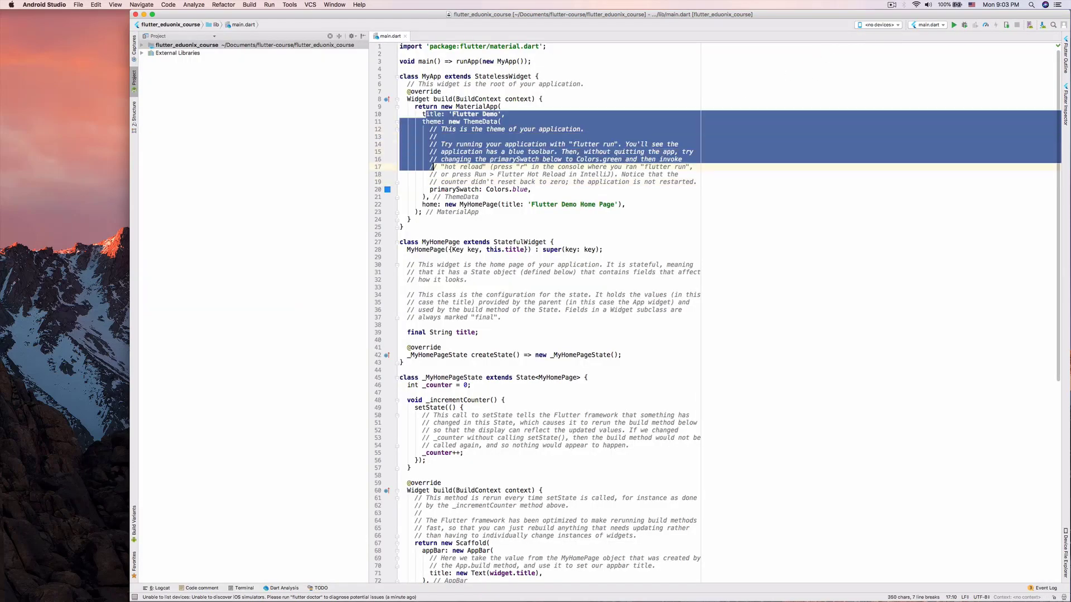
click(142, 45)
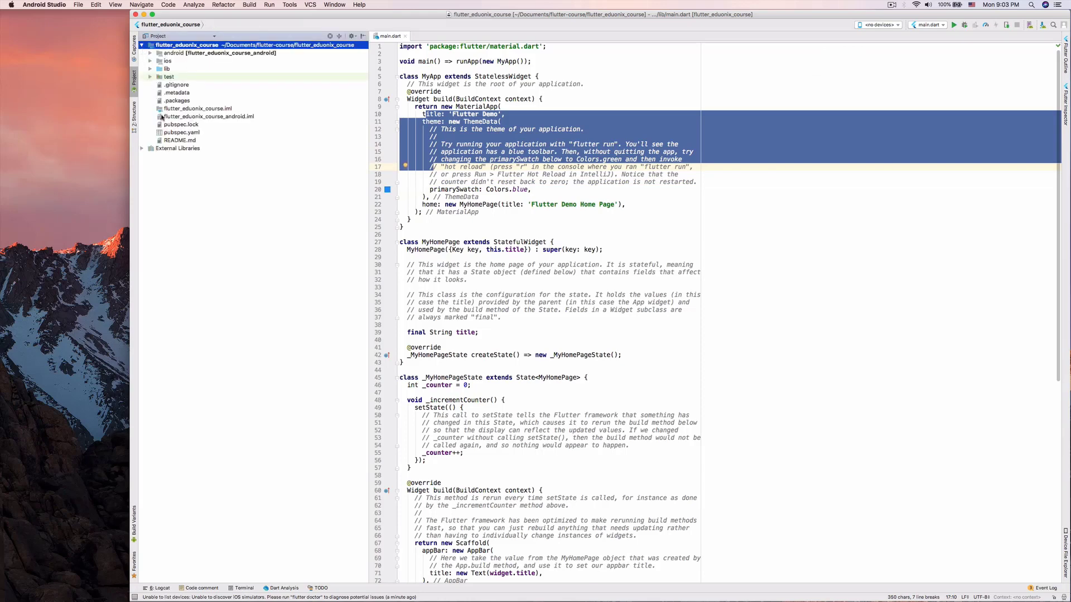
click(150, 69)
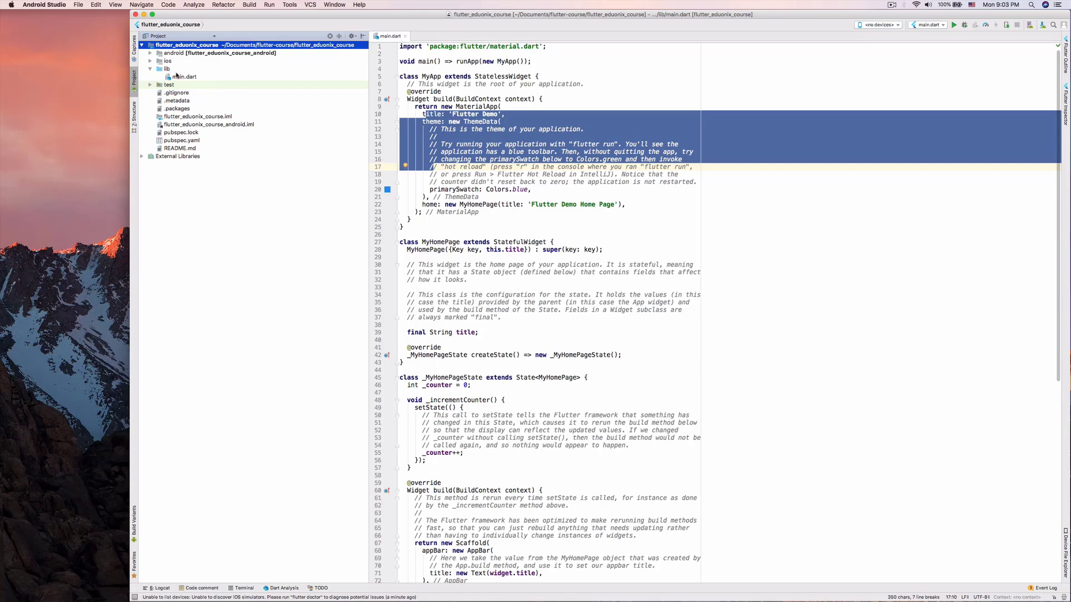
click(440, 92)
scroll(483, 225, down, 5)
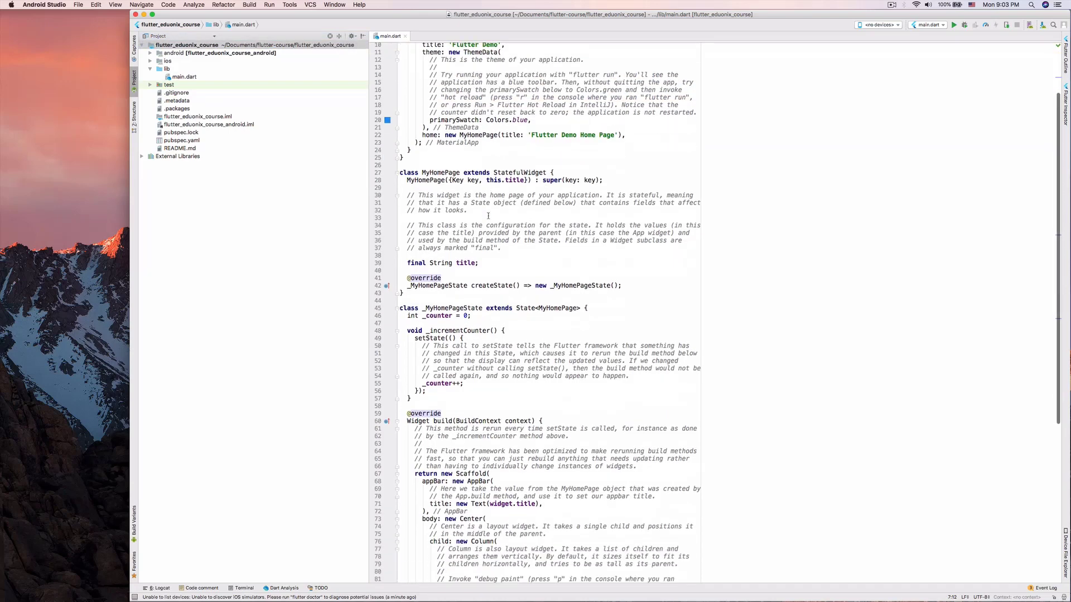
scroll(483, 226, down, 6)
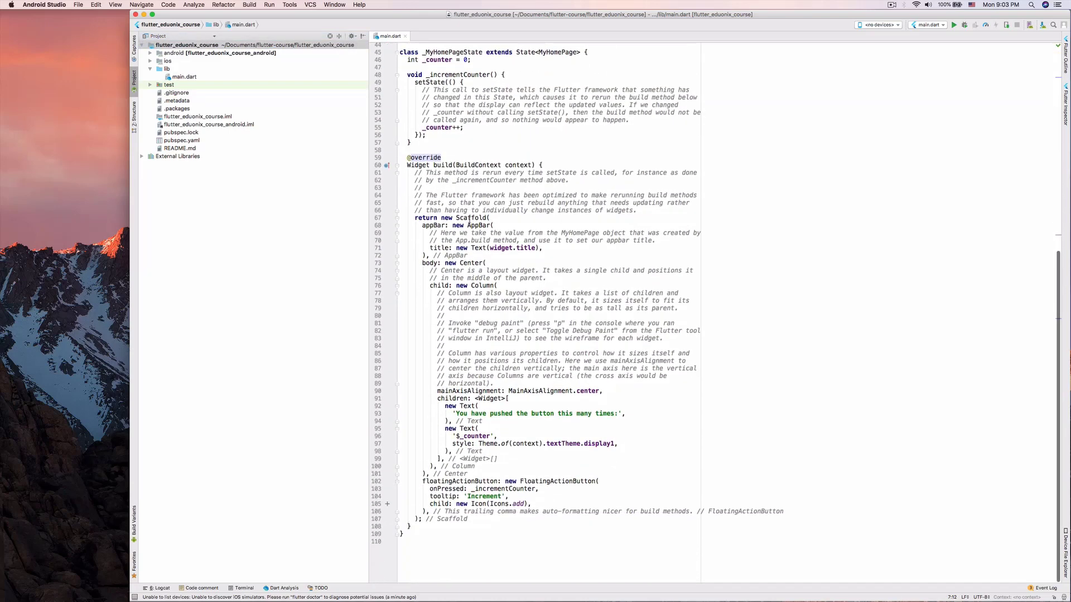
scroll(468, 223, up, 10)
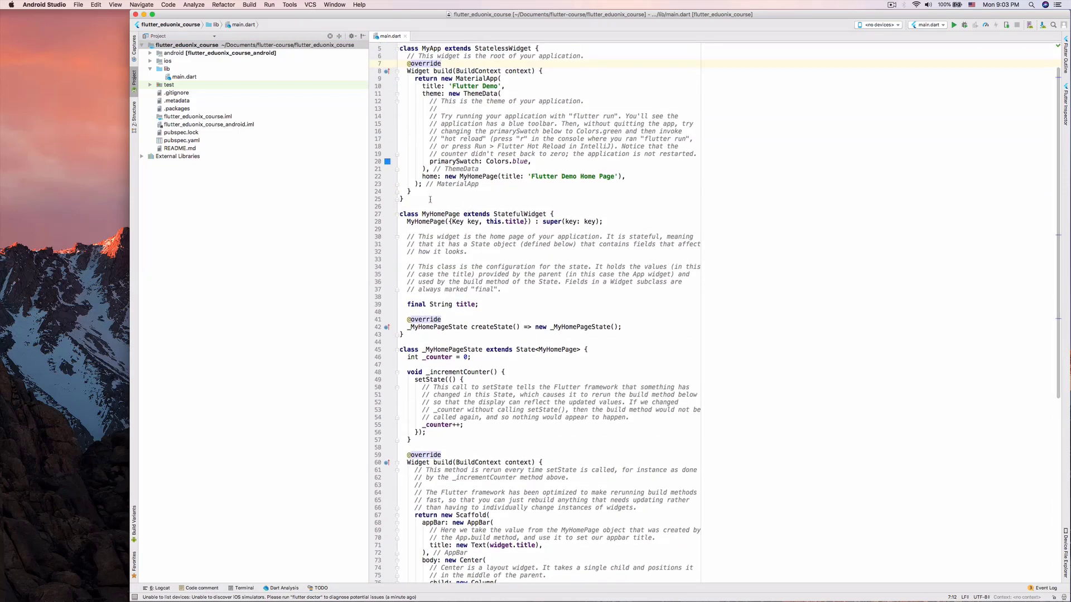
drag(504, 71, 539, 213)
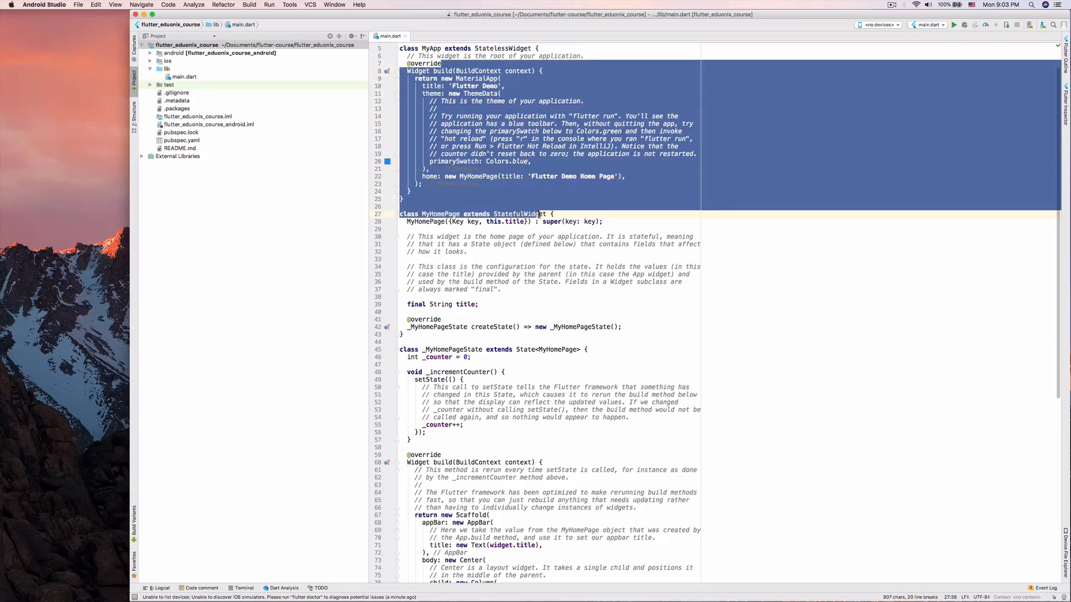
scroll(538, 216, down, 2)
scroll(538, 216, down, 4)
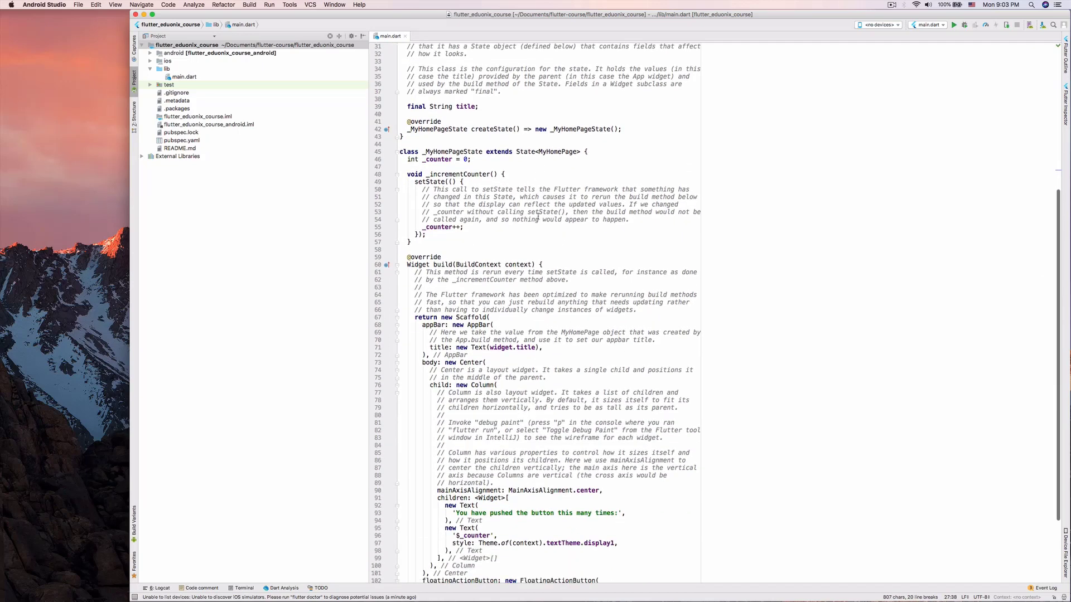
scroll(530, 212, up, 2)
click(518, 203)
scroll(519, 203, up, 5)
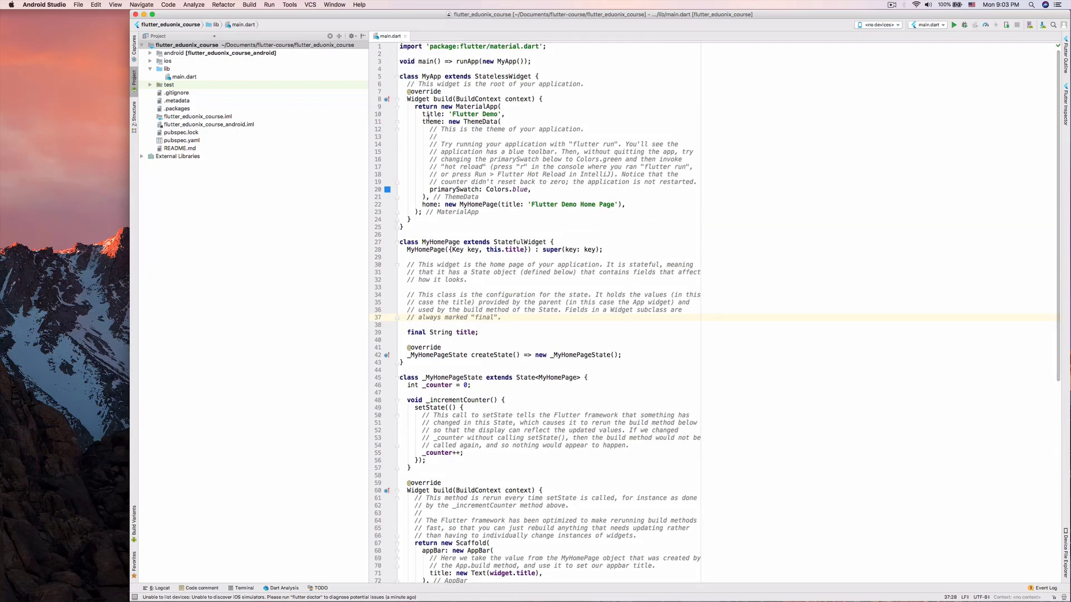
double_click(476, 128)
Try to run main.dart, dismiss the alert, and open the Android Virtual Device Manager.
click(891, 28)
click(890, 26)
click(962, 26)
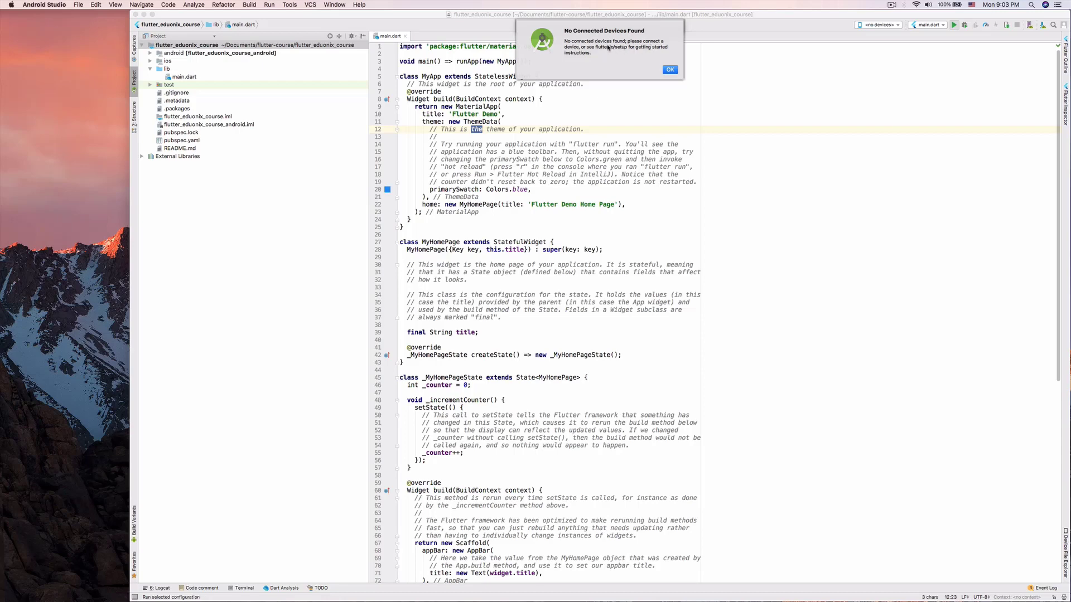
click(670, 70)
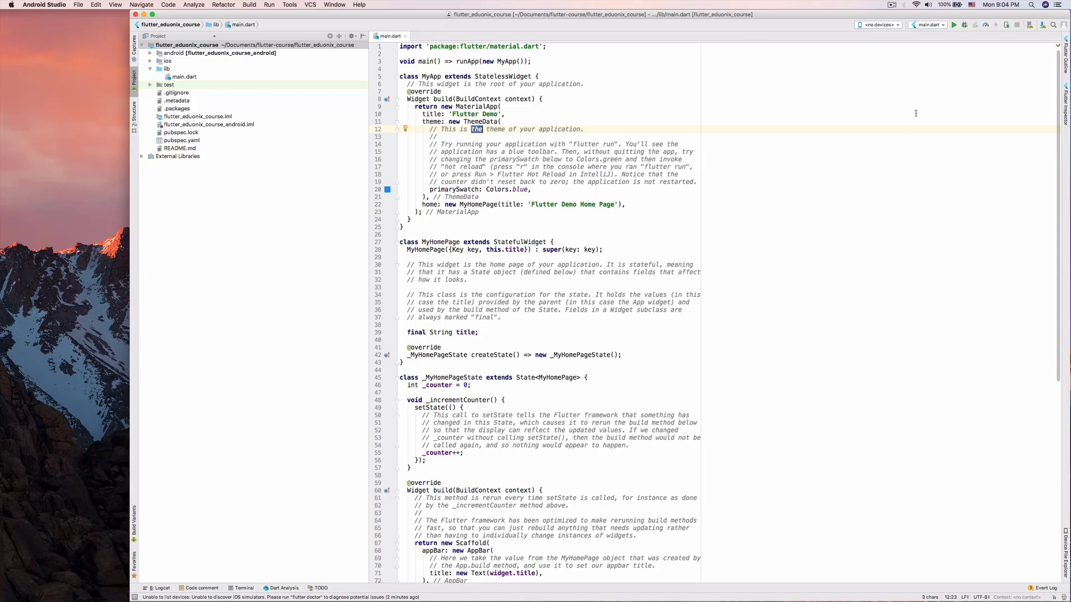
click(1029, 26)
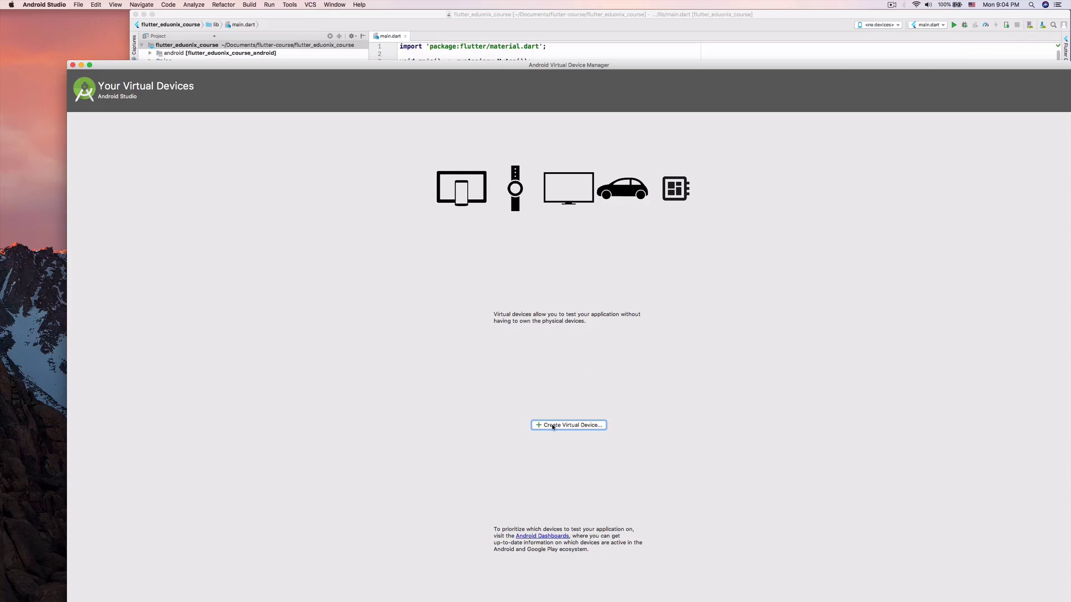
click(360, 5)
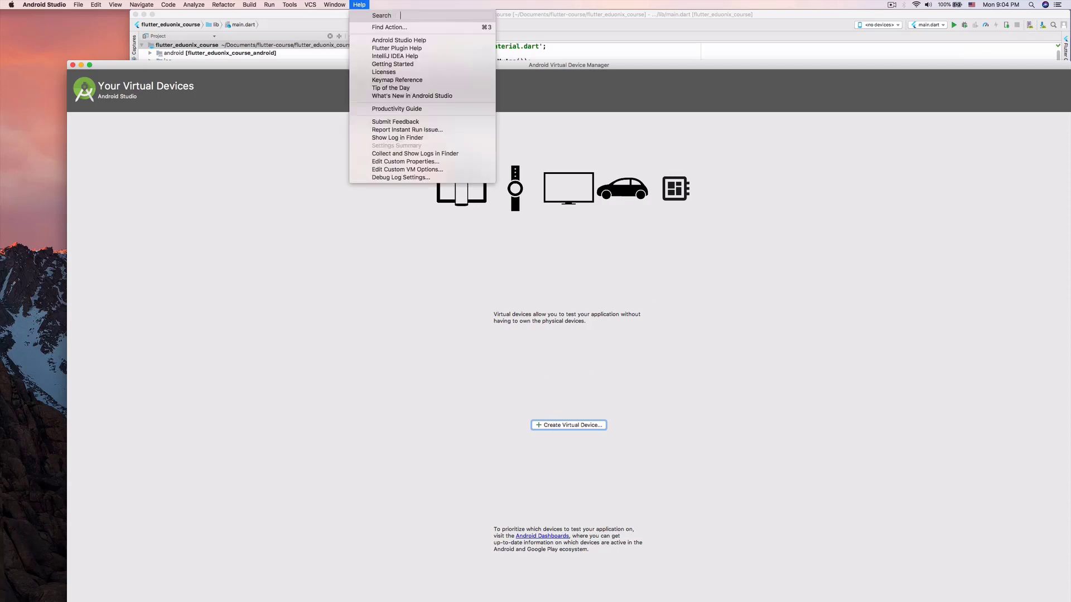
text(sdk)
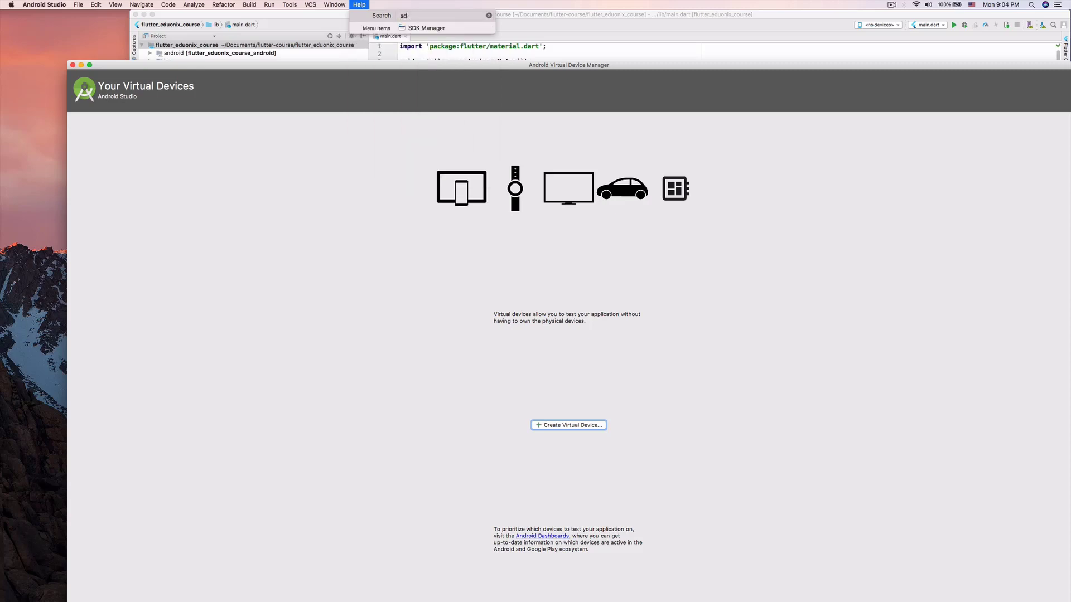
click(414, 28)
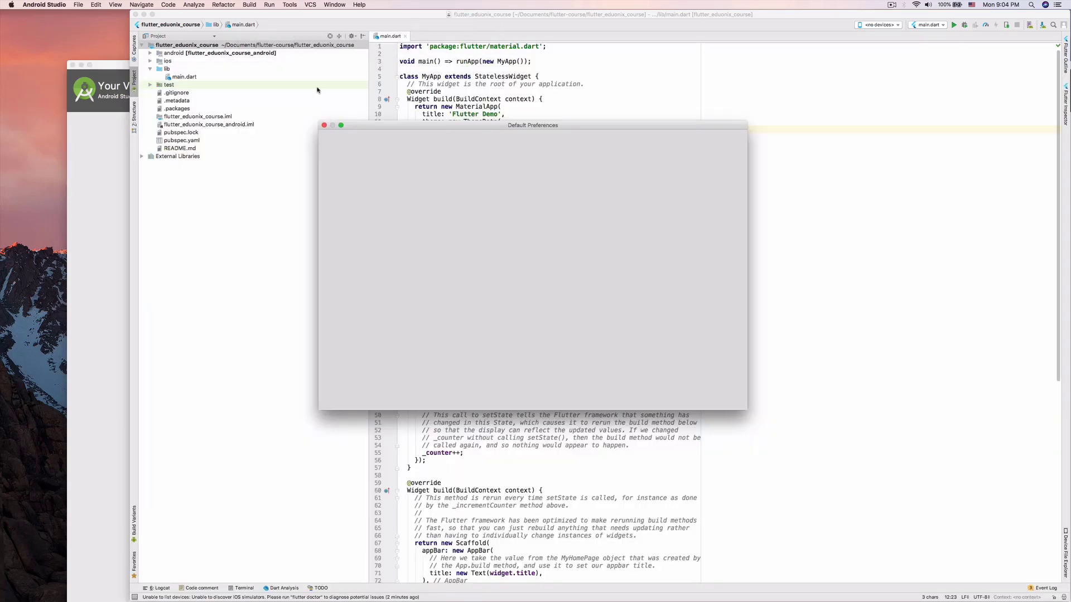
click(324, 125)
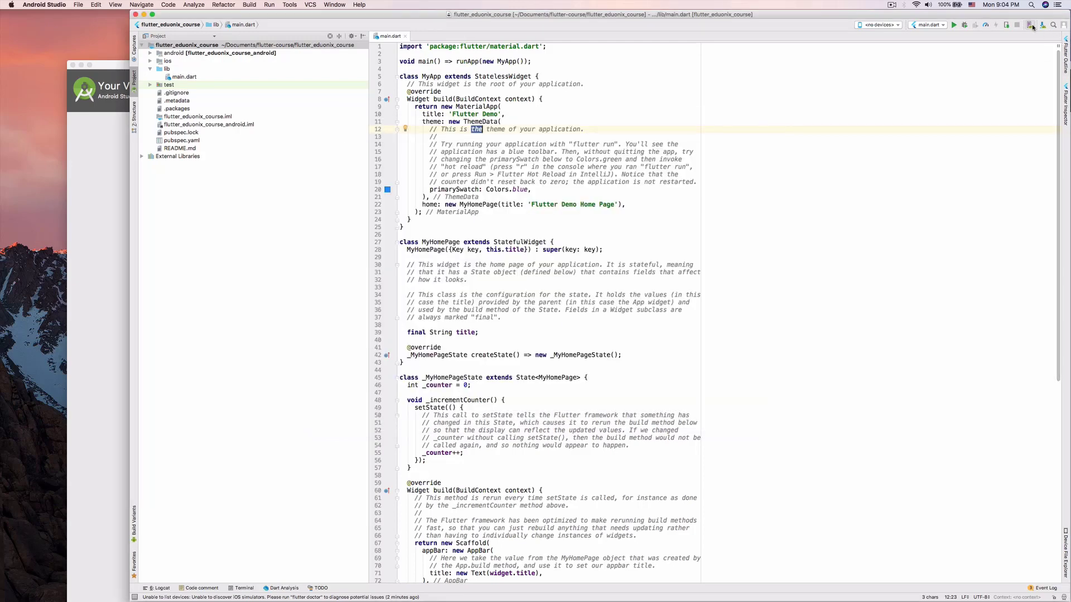
click(117, 69)
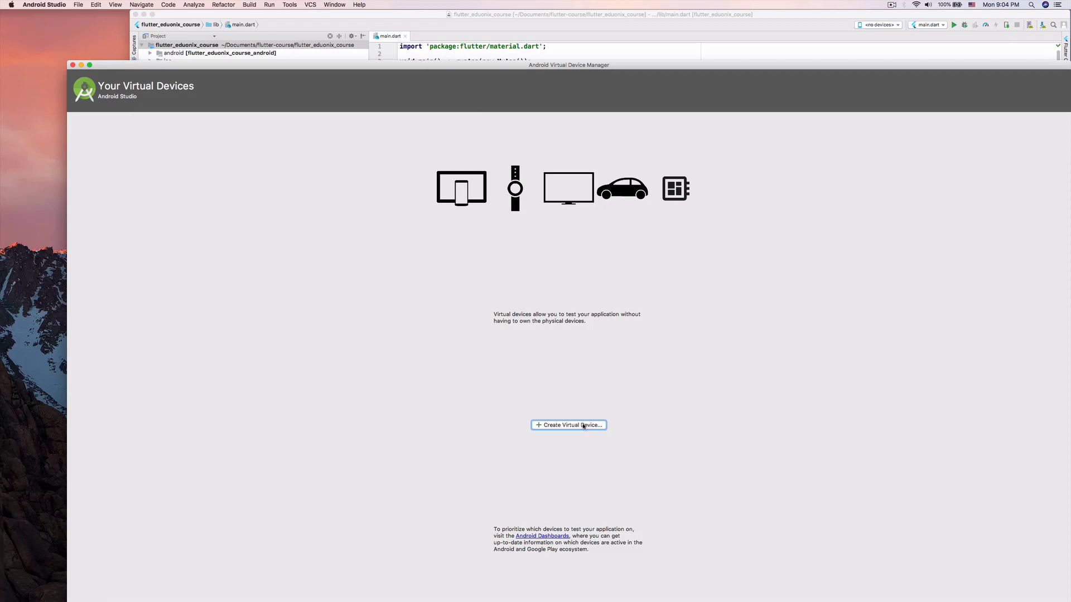
Start creating a virtual device and choose the Pixel phone as its hardware definition.
click(544, 426)
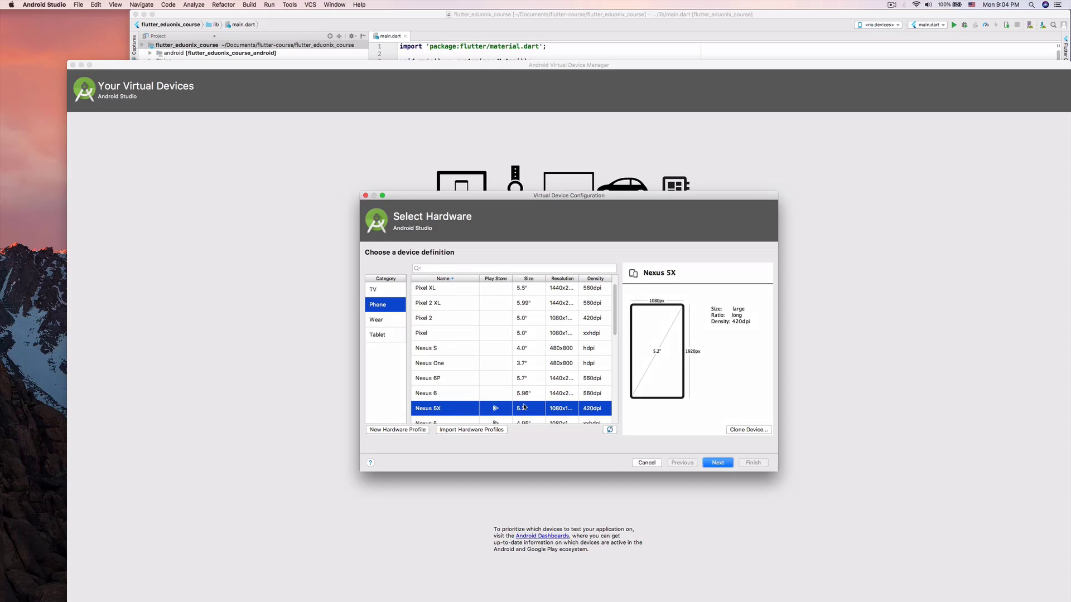
scroll(561, 409, down, 1)
scroll(560, 409, down, 5)
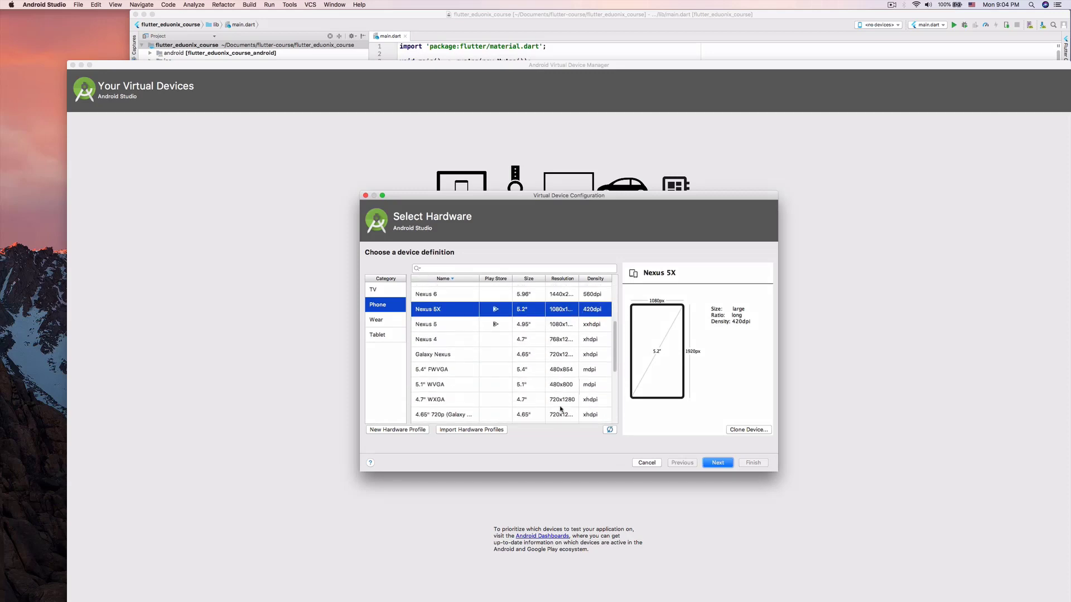
scroll(560, 408, up, 6)
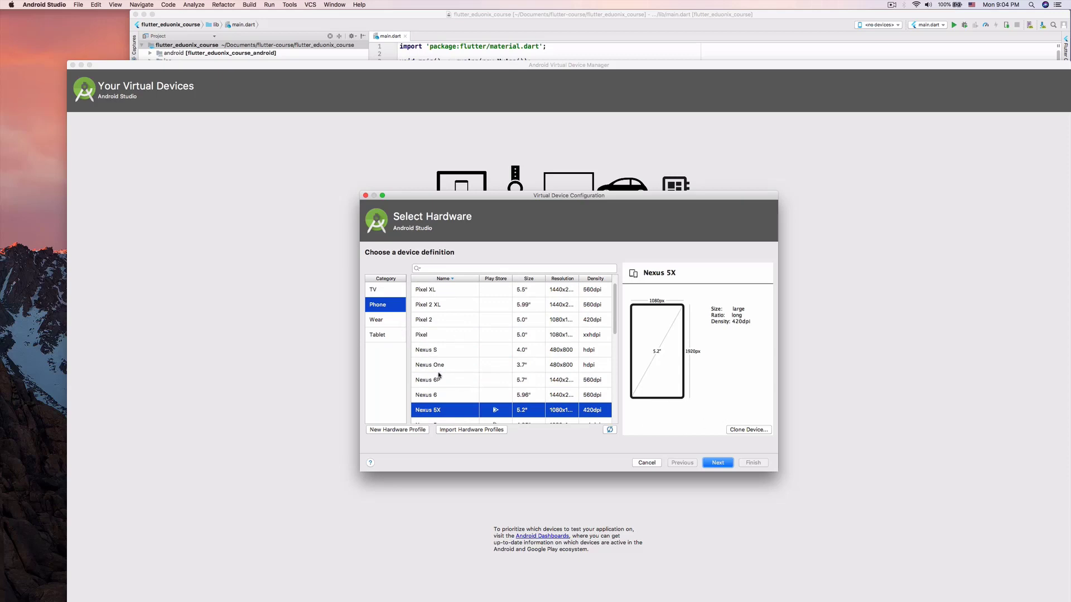
click(443, 394)
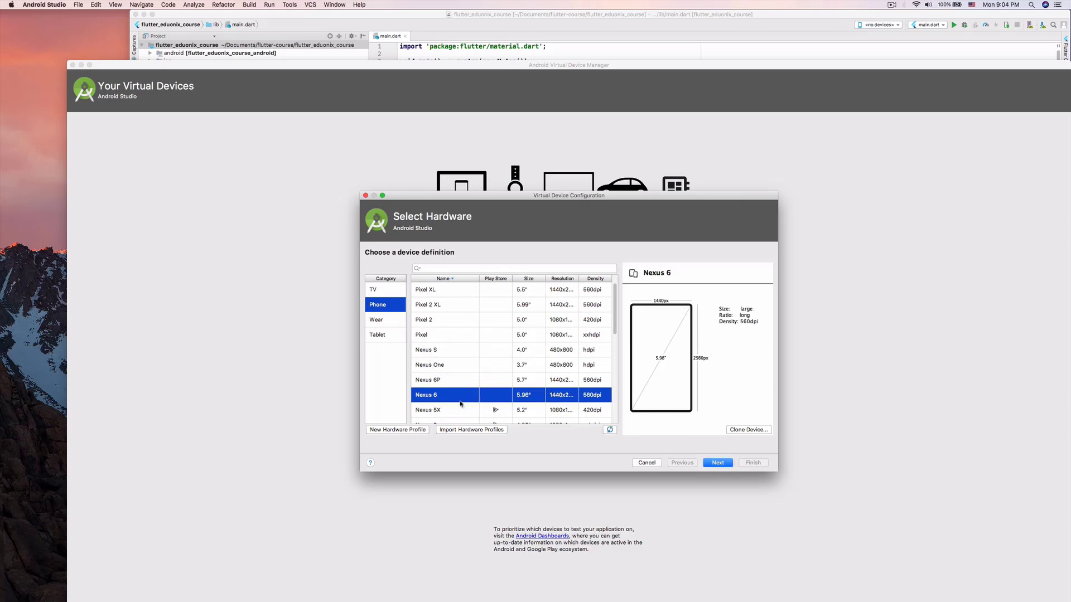
click(437, 333)
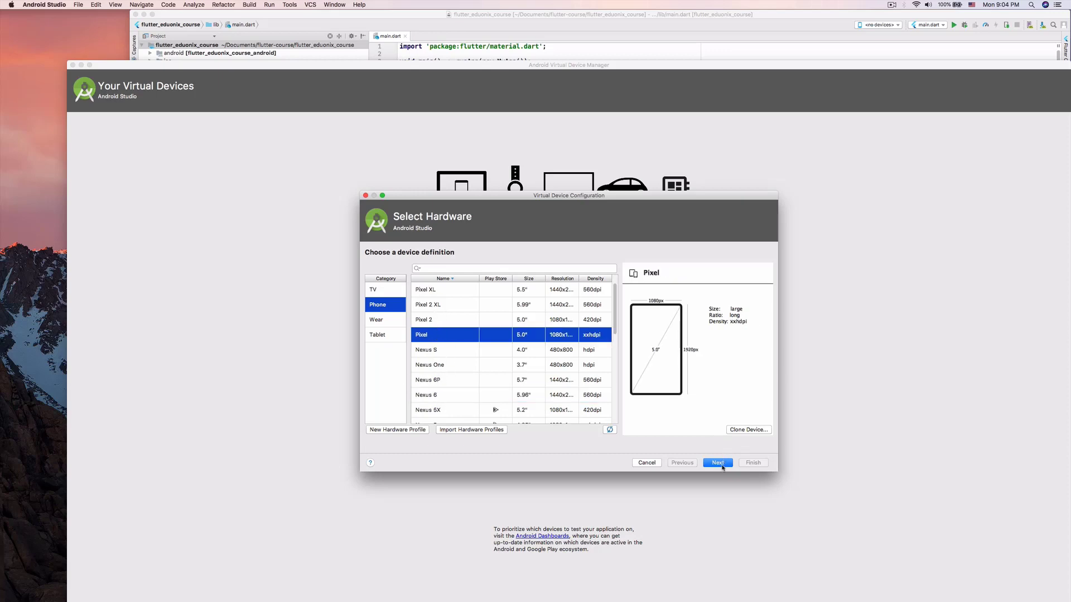
Choose the Nexus 5X phone as the hardware definition instead and continue to the system image selection.
scroll(529, 373, down, 1)
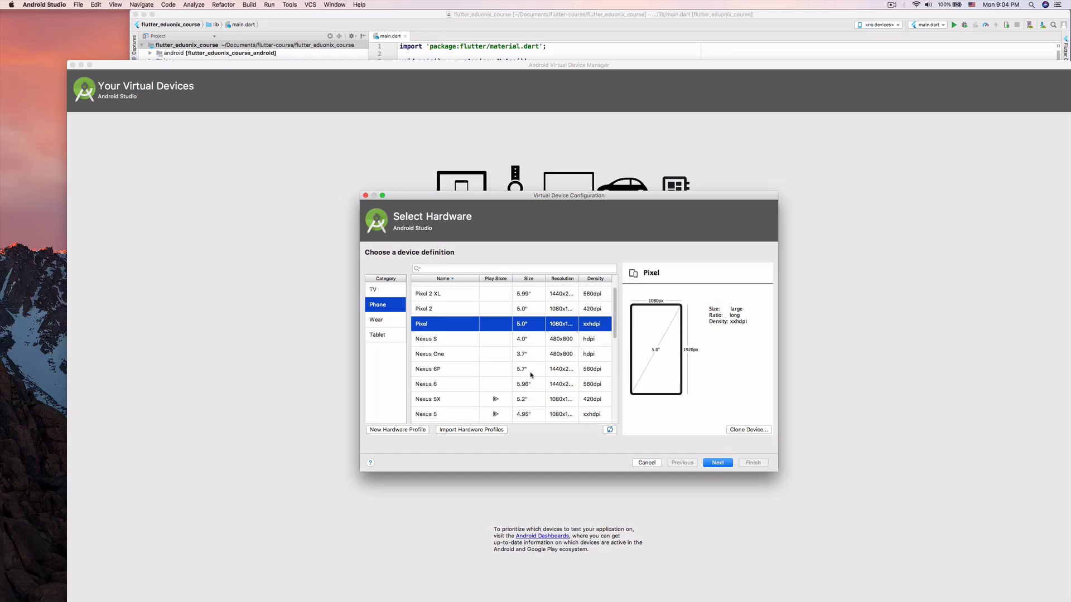
click(468, 397)
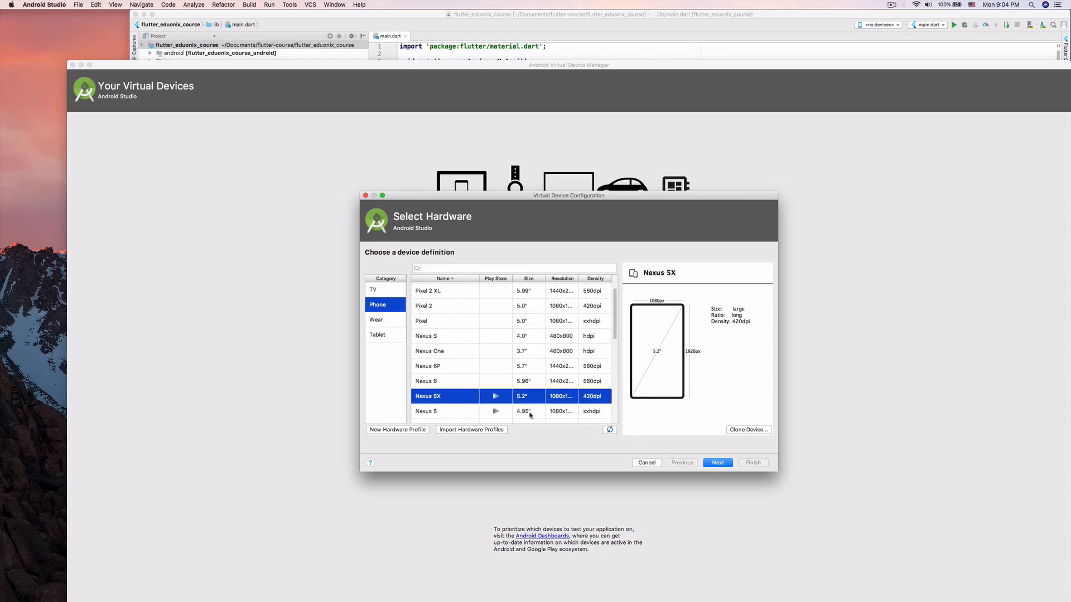
click(718, 463)
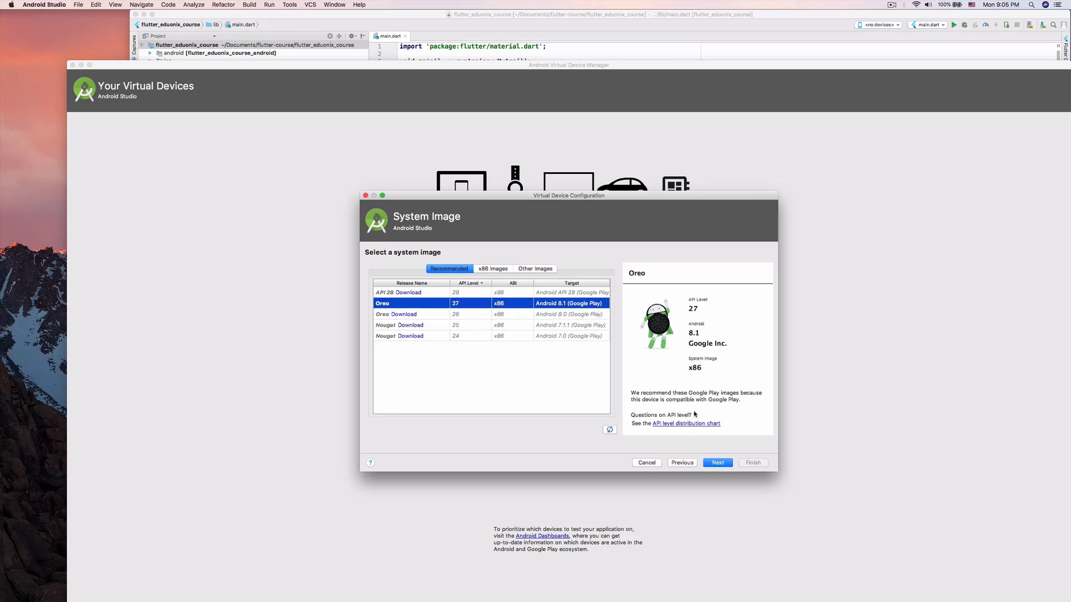
Accept the Oreo API 27 system image, finish creating the virtual device with its default name, and close the device manager.
click(717, 463)
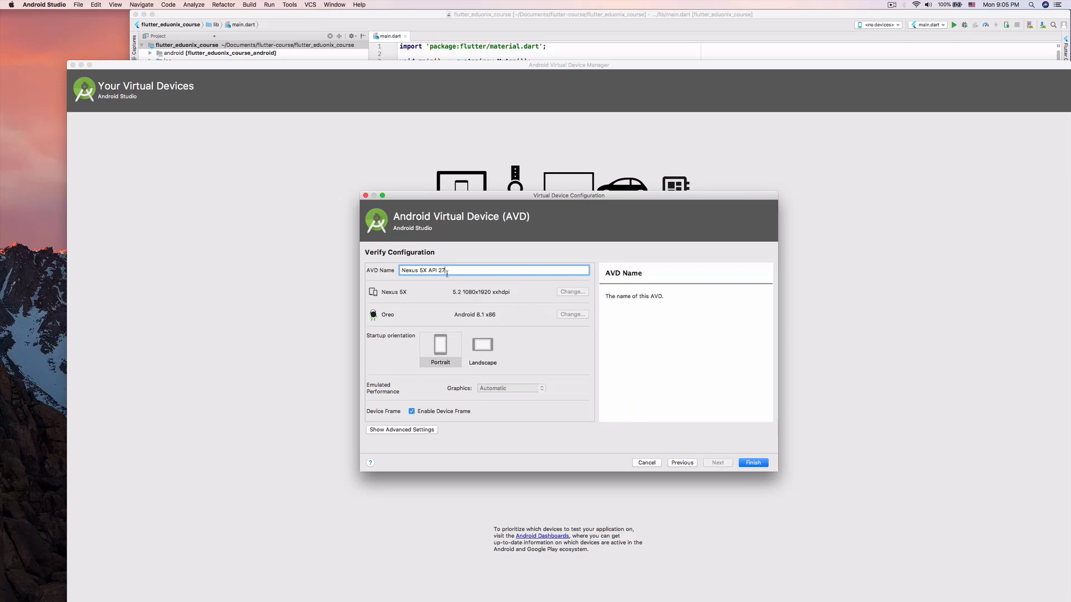
mouse_move(438, 270)
mouse_down()
mouse_move(414, 270)
mouse_move(430, 270)
mouse_up()
click(752, 463)
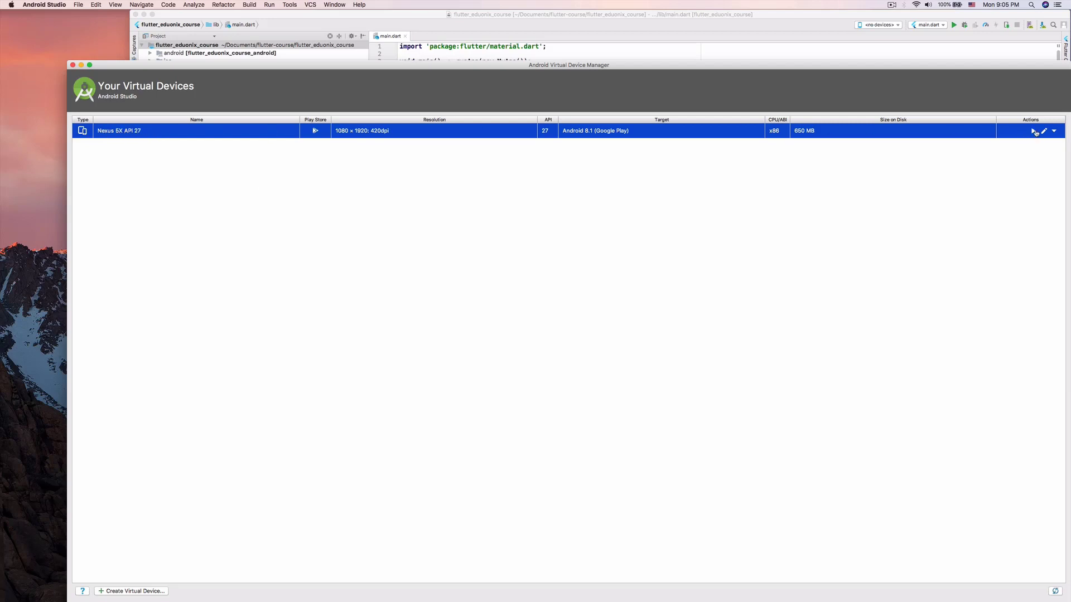
click(72, 65)
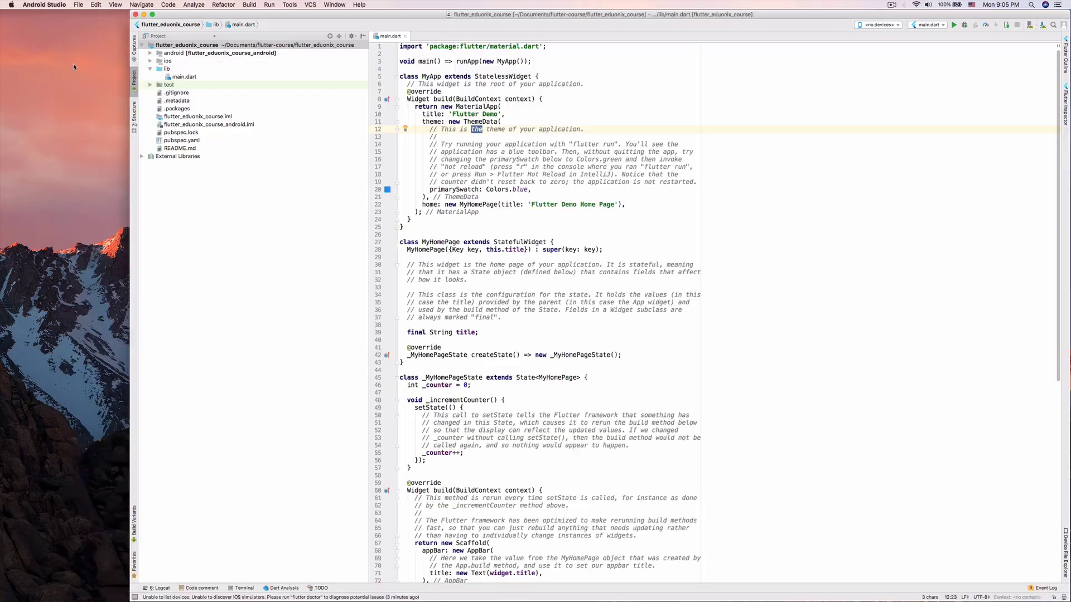
Launch the Nexus 5X API 27 Android emulator, move its window to the screen's upper-left corner and enlarge it.
click(754, 123)
click(873, 25)
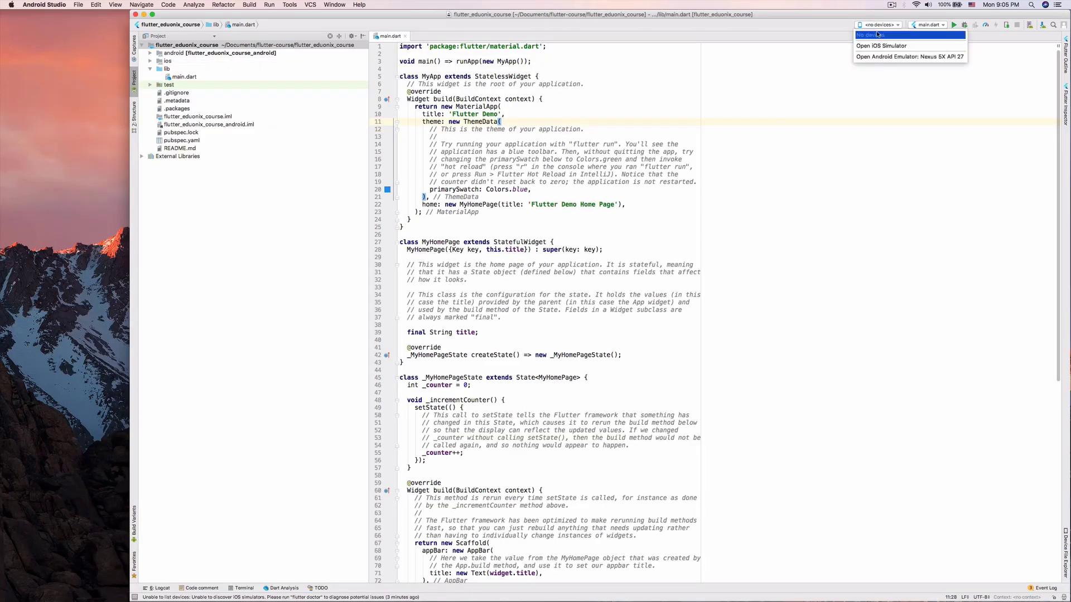
click(944, 57)
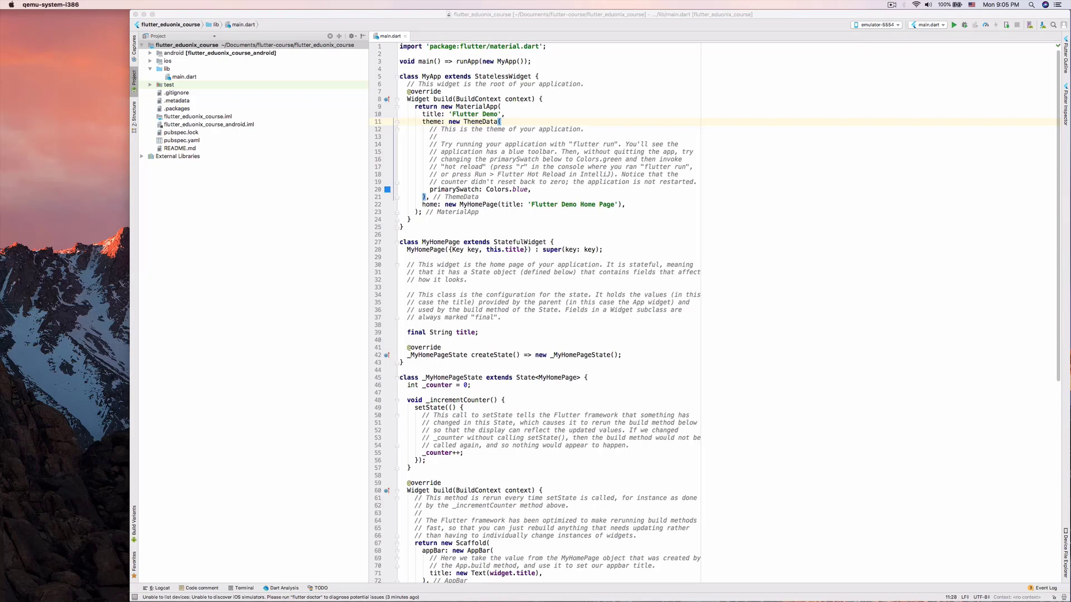
drag(300, 360, 87, 24)
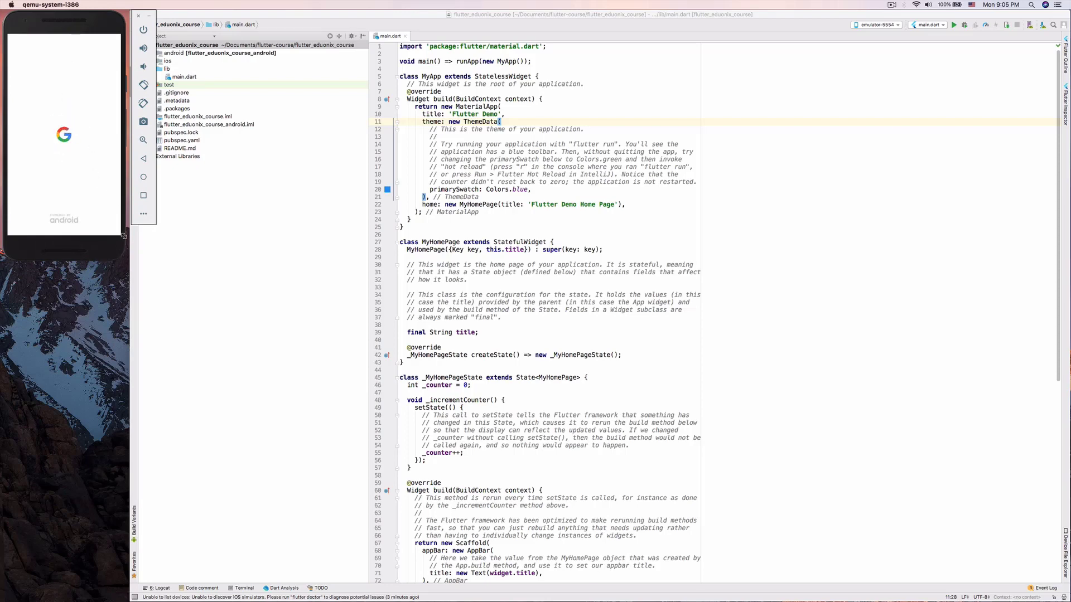
drag(124, 236, 192, 301)
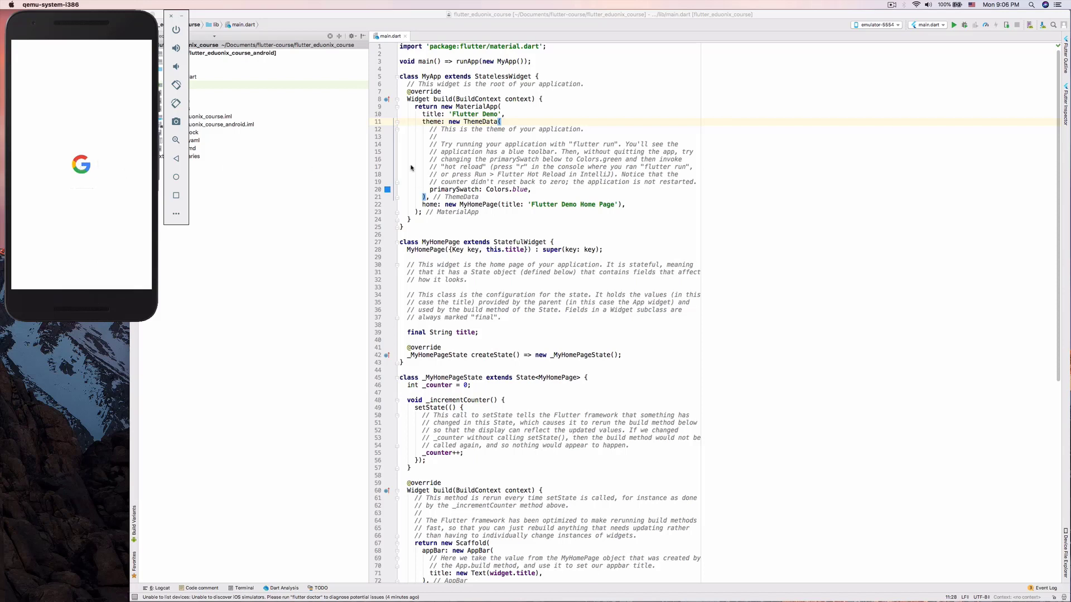
click(413, 167)
drag(453, 95, 456, 114)
drag(469, 168, 483, 249)
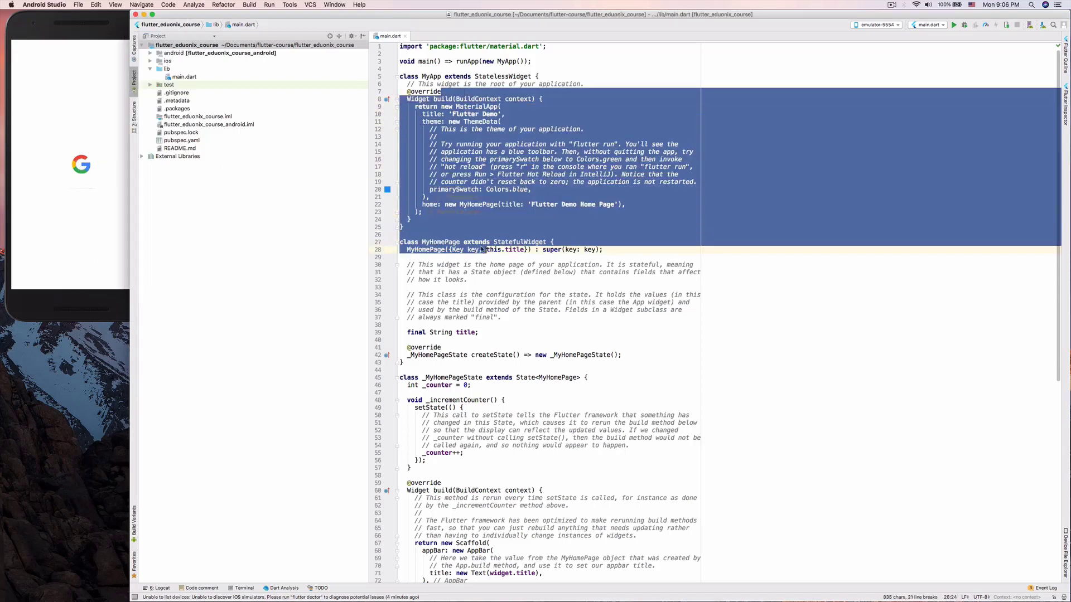
click(71, 194)
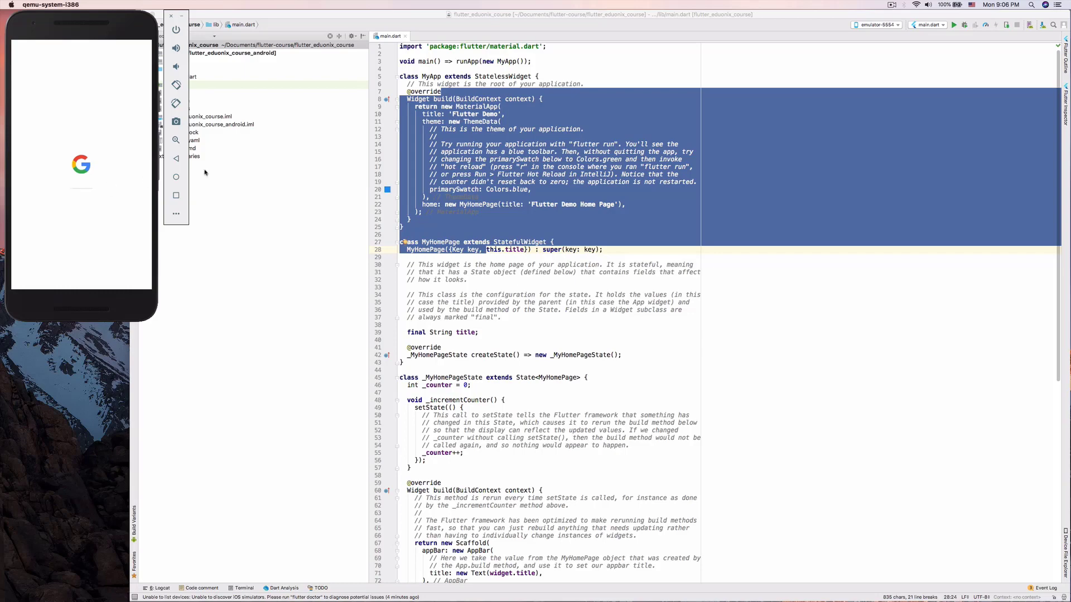
click(524, 99)
scroll(503, 151, down, 10)
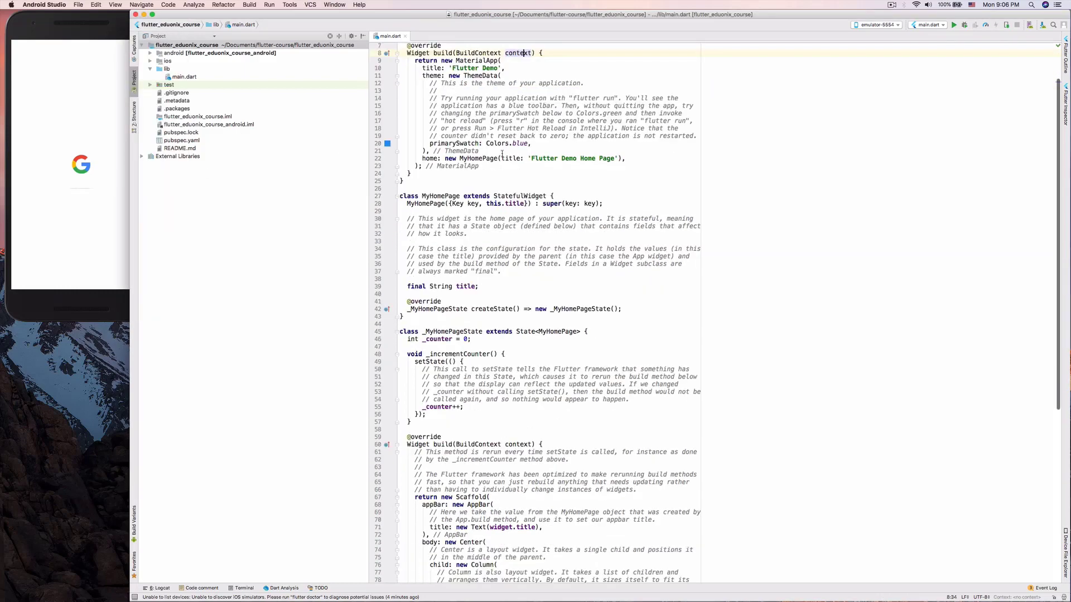
scroll(501, 152, up, 8)
scroll(501, 152, up, 2)
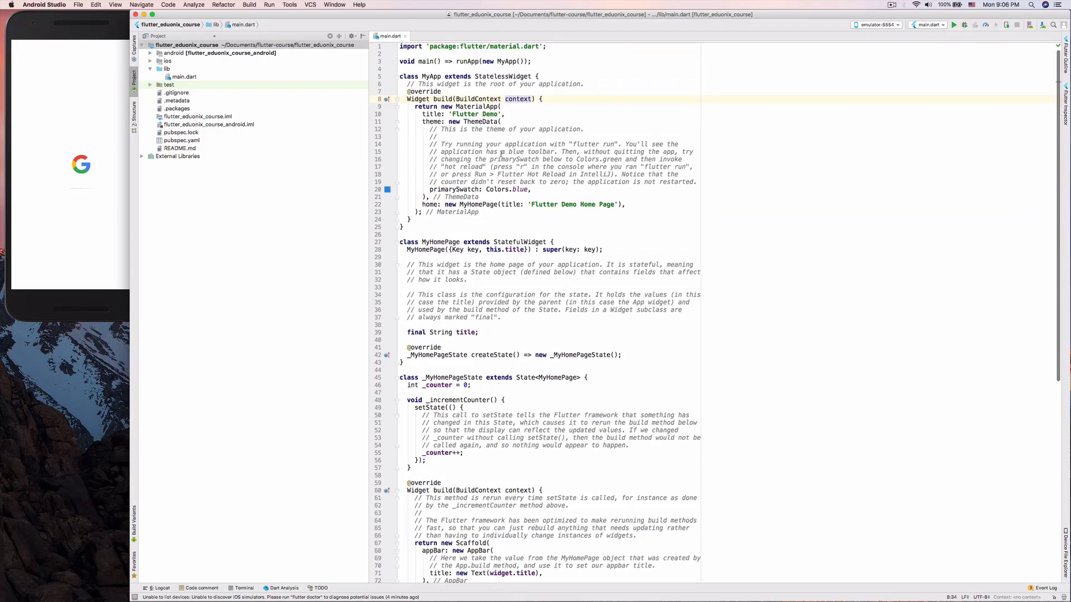
Bring the emulator to the front, open its app drawer, and look through the installed apps.
click(89, 144)
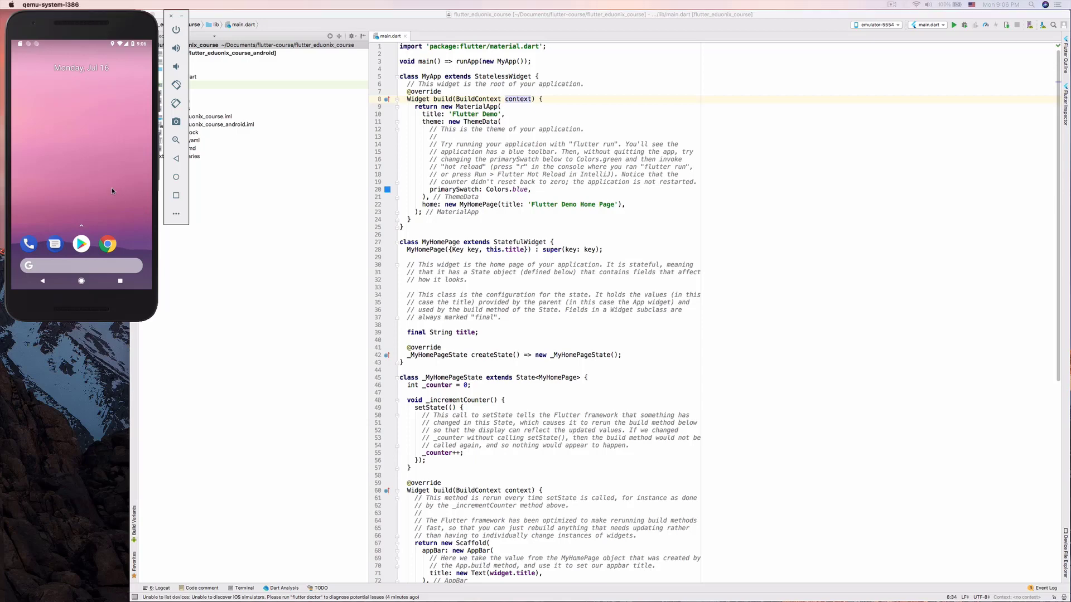
drag(86, 160, 108, 212)
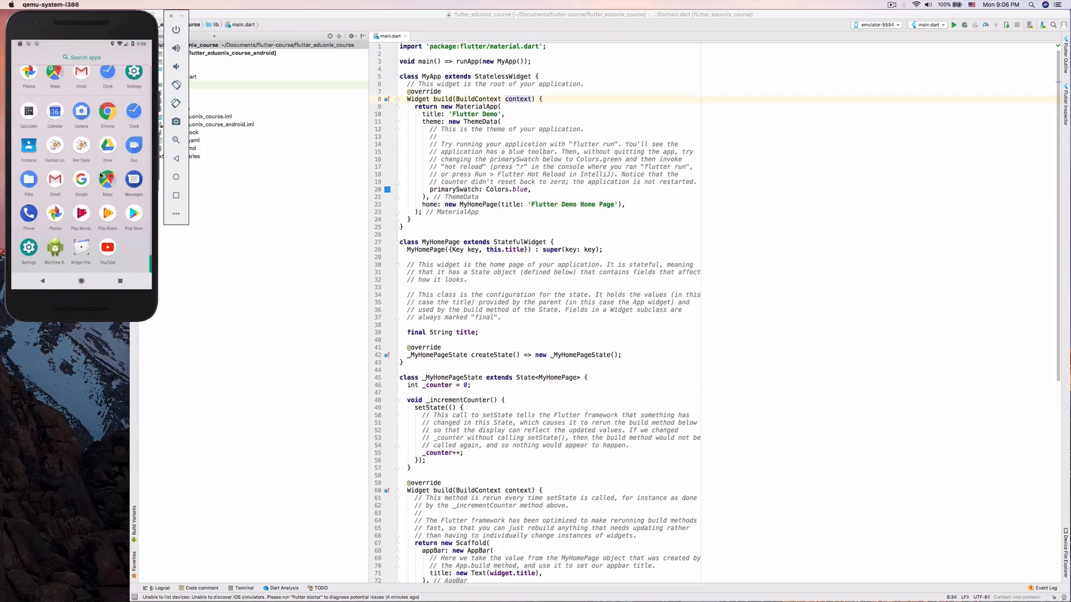
drag(108, 213, 116, 176)
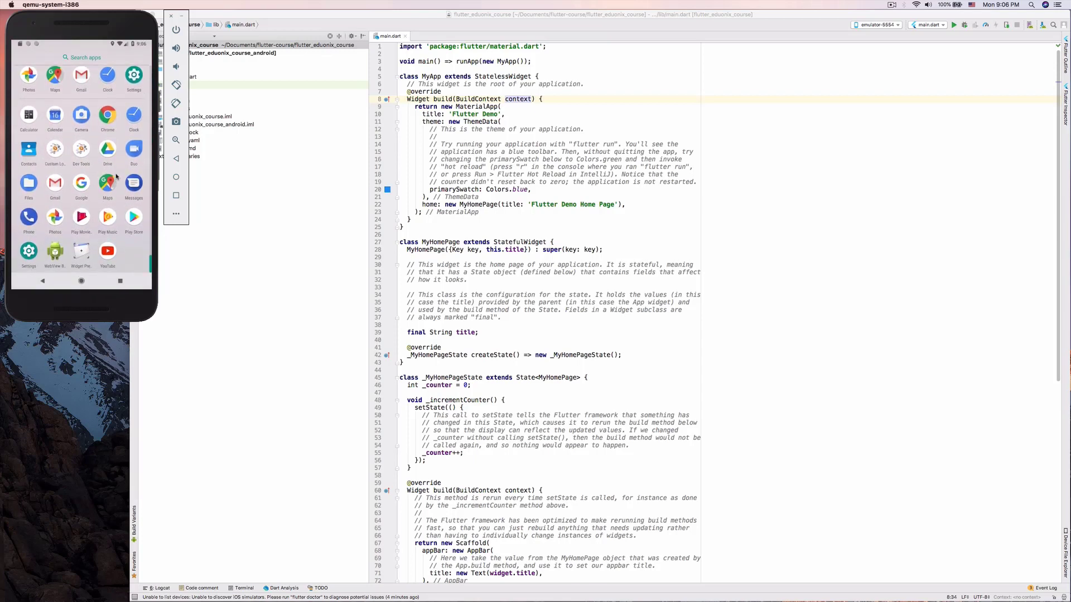
Run main.dart on the running Android emulator and check the launch output in the console.
click(809, 163)
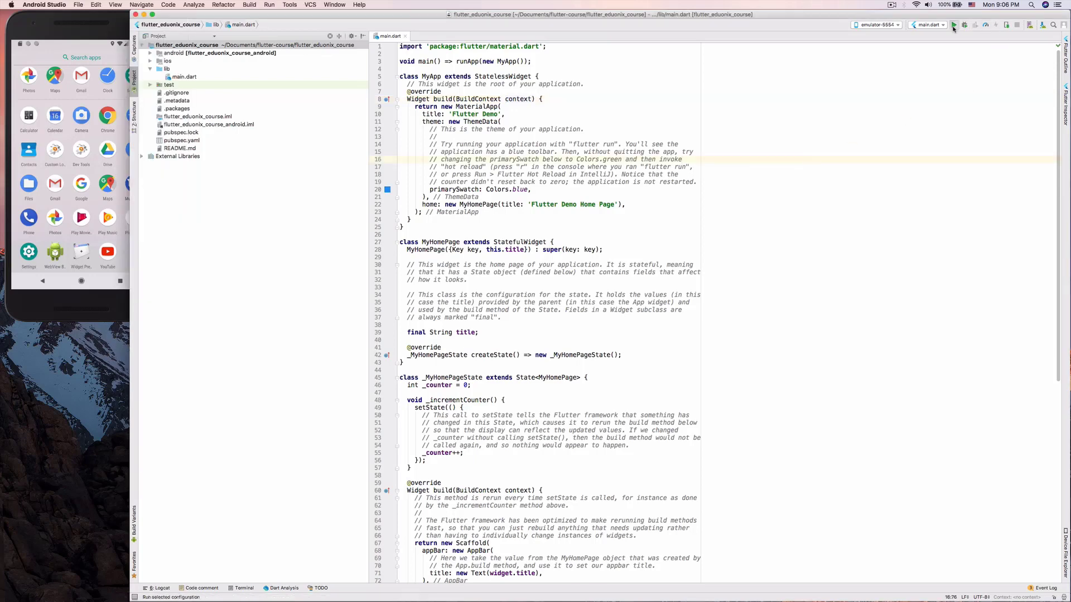
click(953, 26)
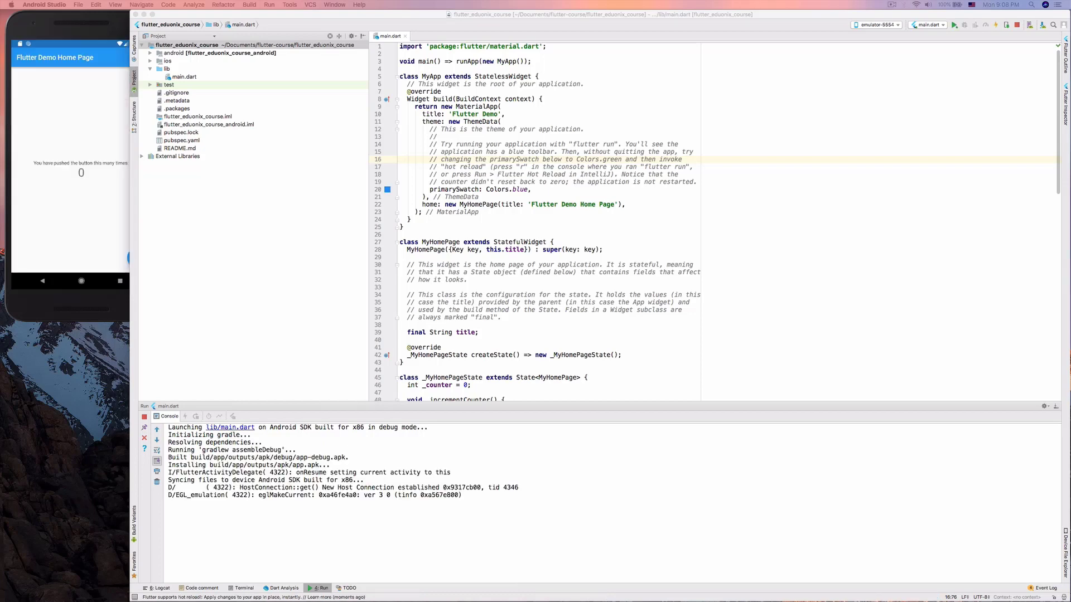
click(264, 465)
drag(263, 466, 312, 490)
double_click(305, 488)
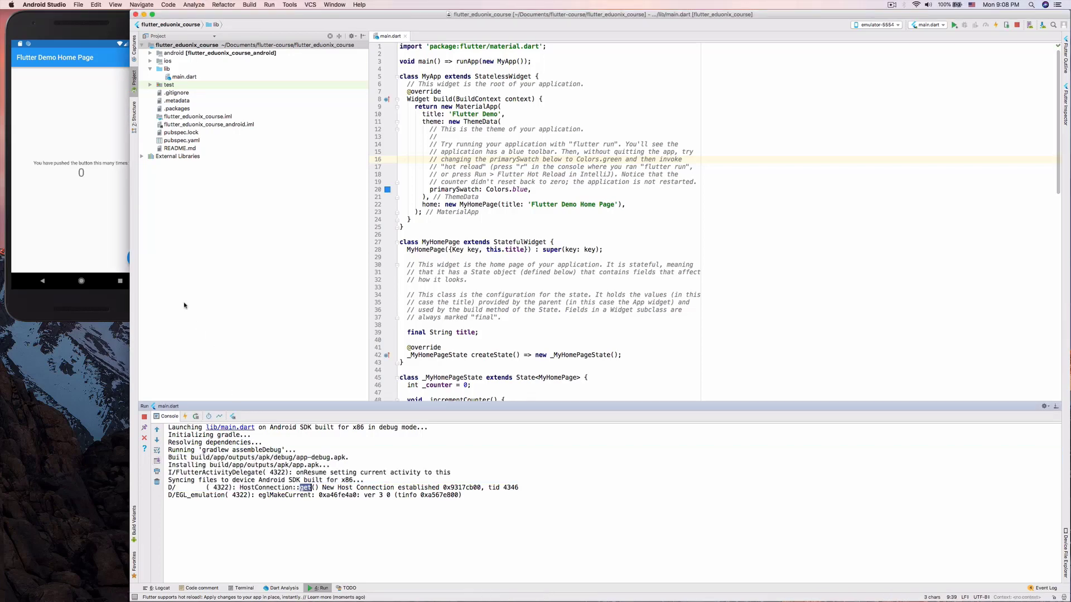
Test the Flutter demo app in the emulator by increasing its counter to 9.
click(93, 196)
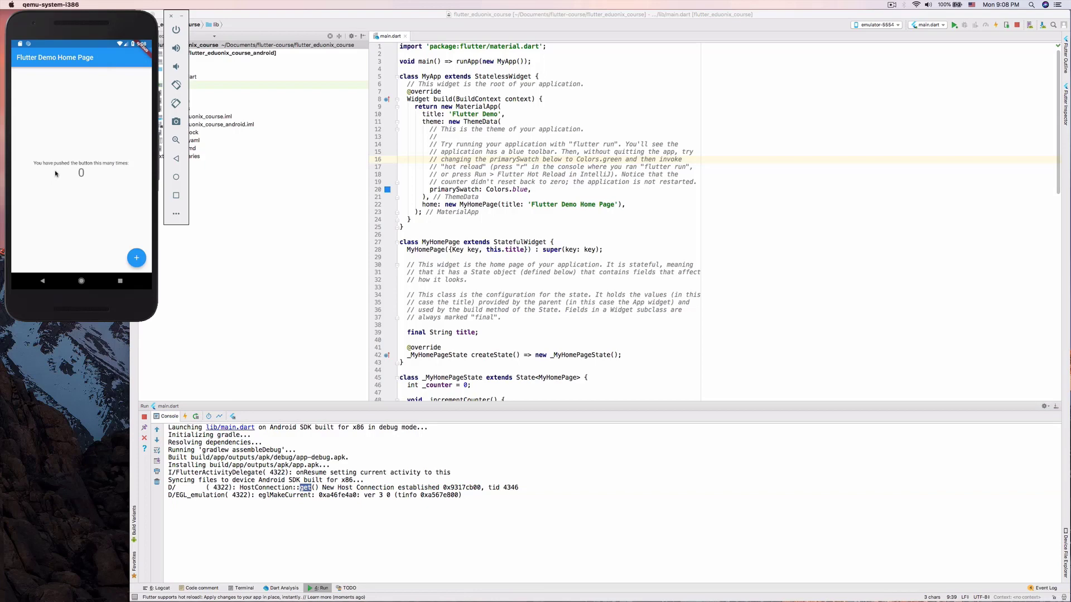
click(139, 265)
click(139, 263)
click(139, 262)
click(139, 263)
click(139, 264)
click(139, 263)
click(139, 264)
click(138, 263)
click(139, 263)
Compare the running app with main.dart, highlighting the primarySwatch colour blue in ThemeData and viewing the surrounding code.
click(462, 198)
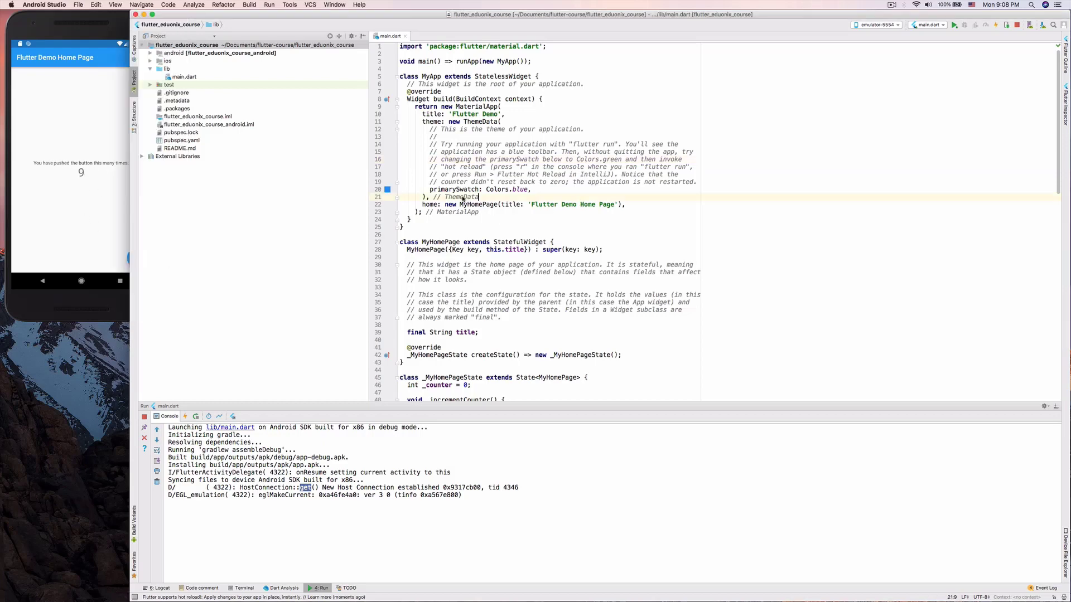
click(69, 189)
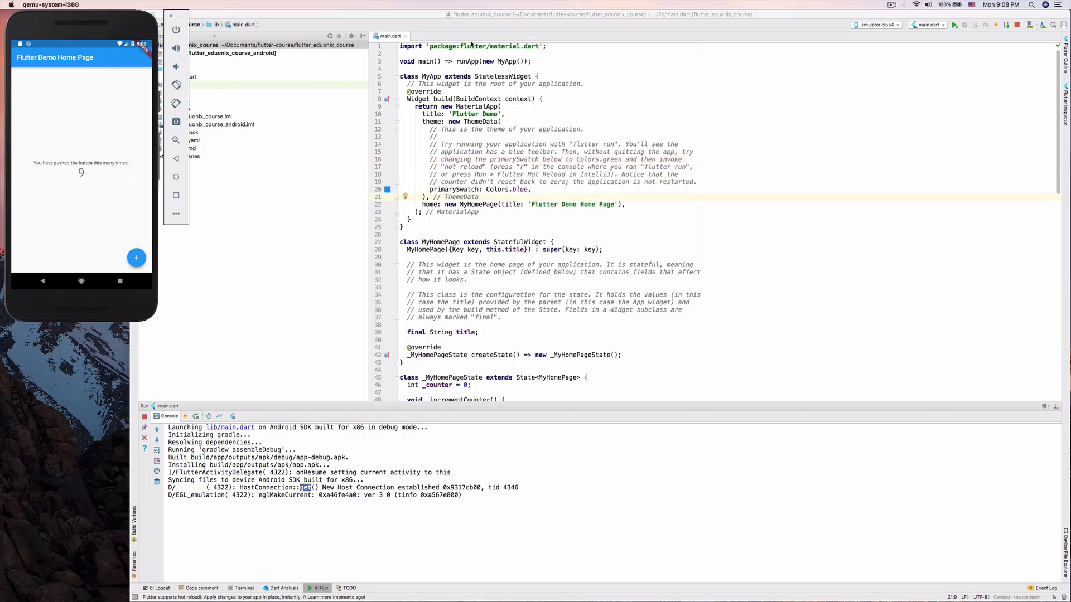
click(516, 190)
double_click(516, 190)
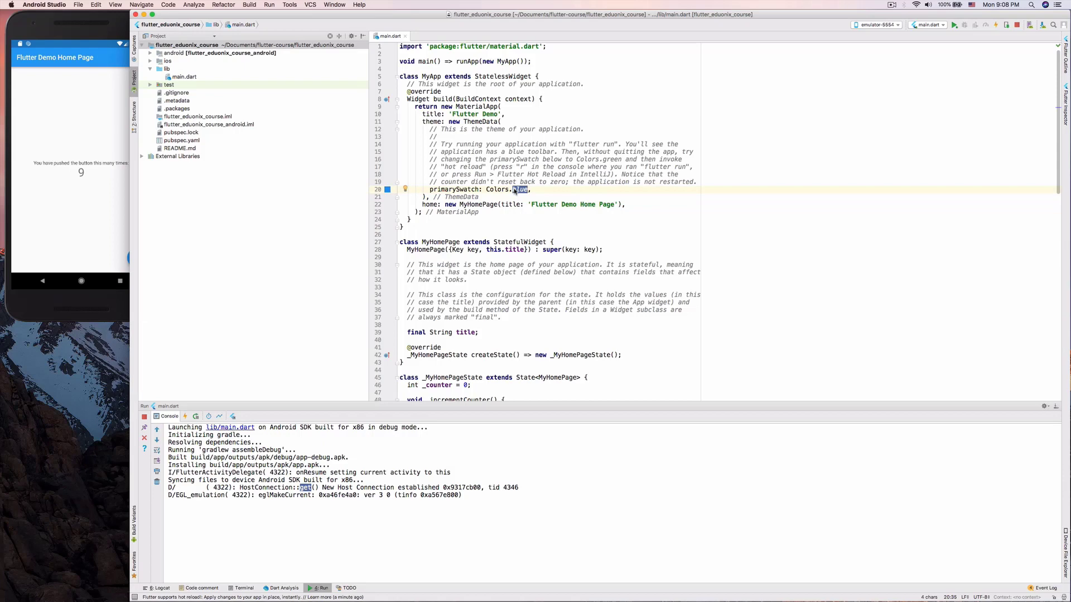
scroll(492, 106, down, 5)
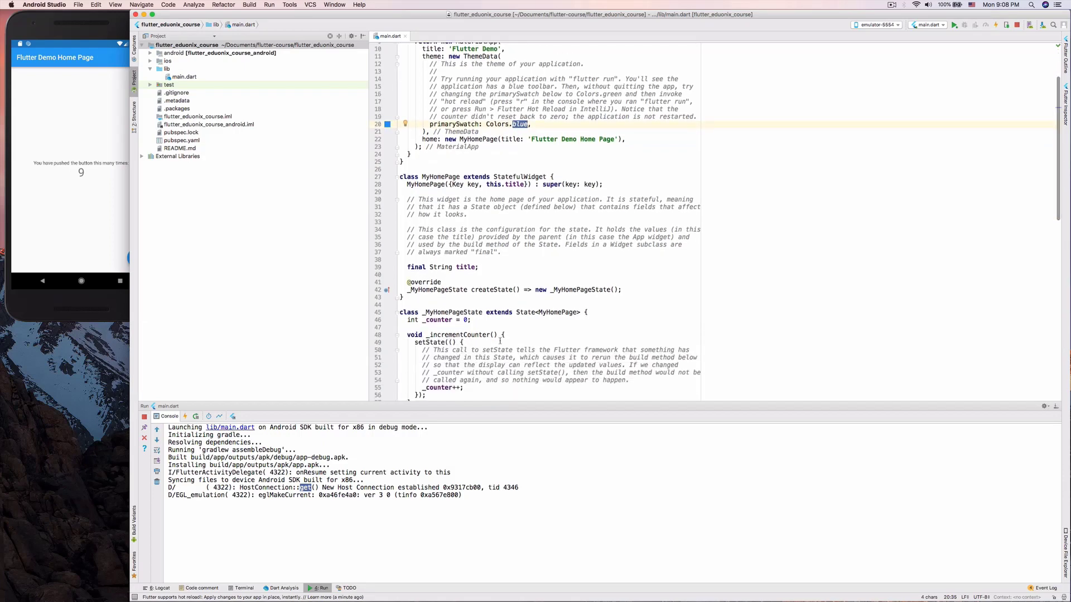
scroll(480, 206, up, 5)
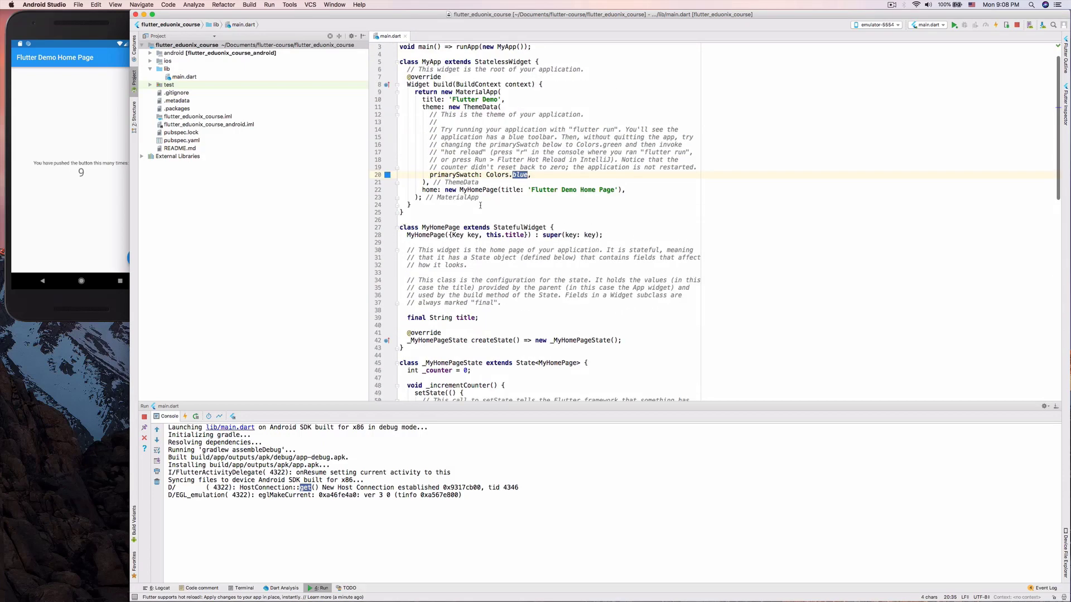